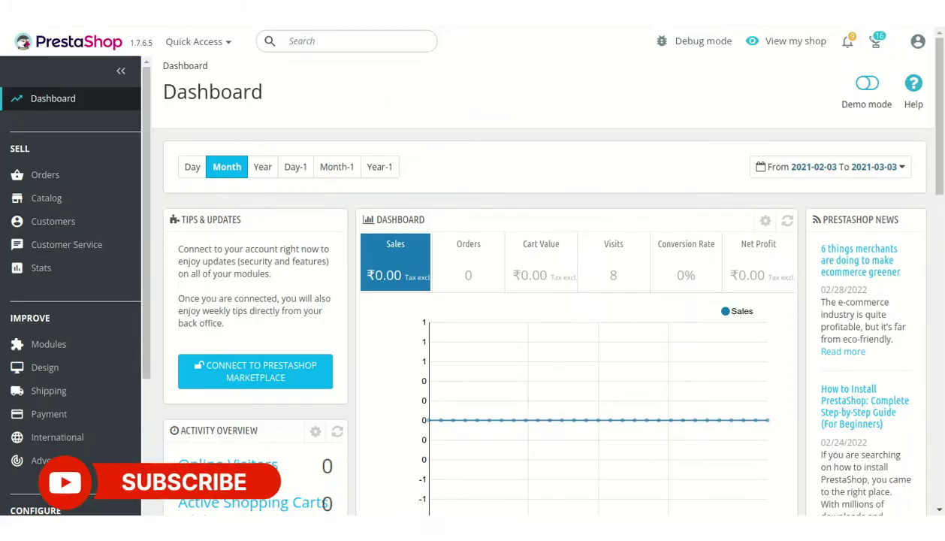
- Search the Module Manager for 'hide' and configure the Hide price and add to cart button module
{"action": "mouse_move", "coordinate": [70, 344]}
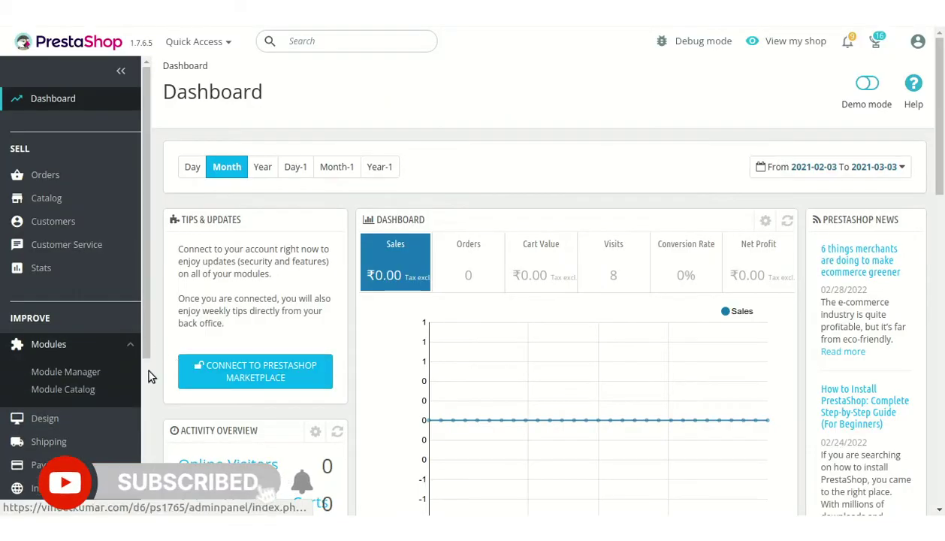
{"action": "left_click", "coordinate": [80, 373]}
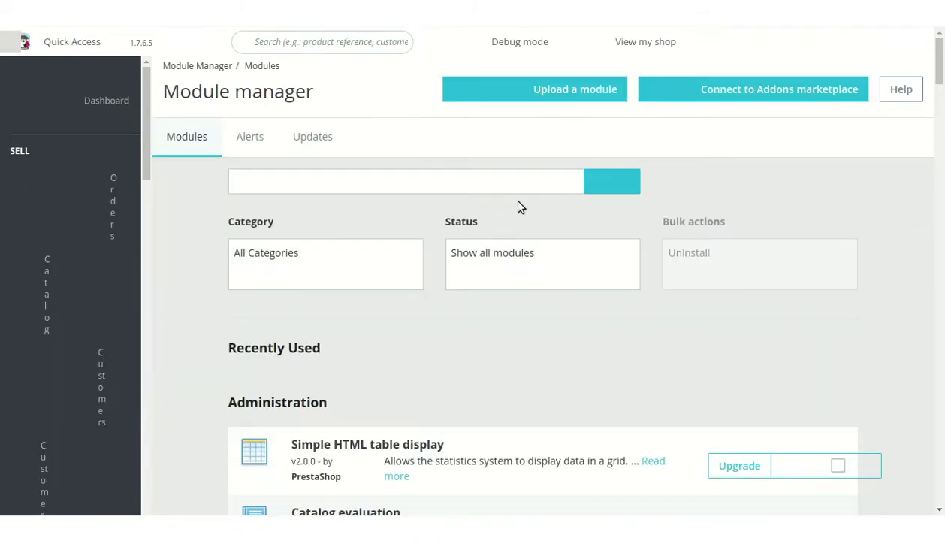
{"action": "left_click", "coordinate": [493, 183]}
{"action": "type", "text": "hide"}
{"action": "key", "text": "Return"}
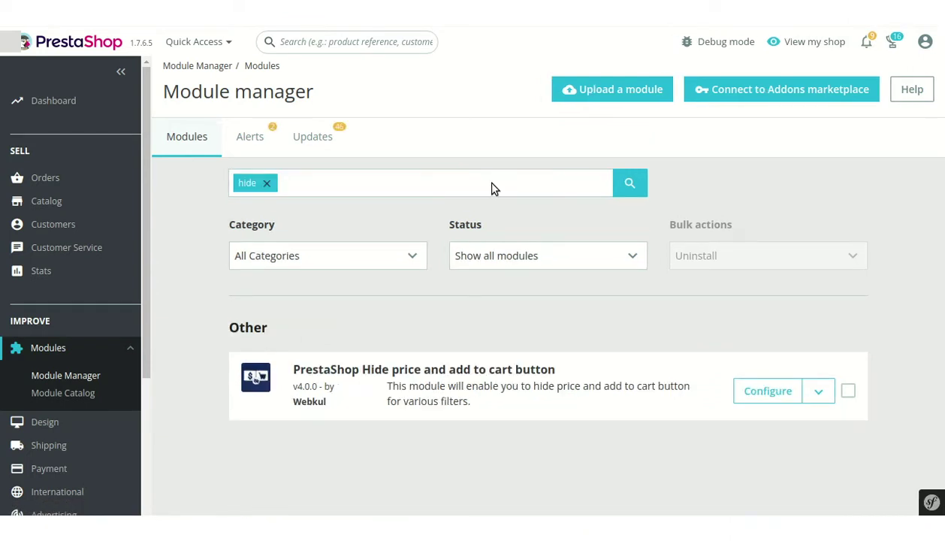
{"action": "left_click", "coordinate": [775, 397]}
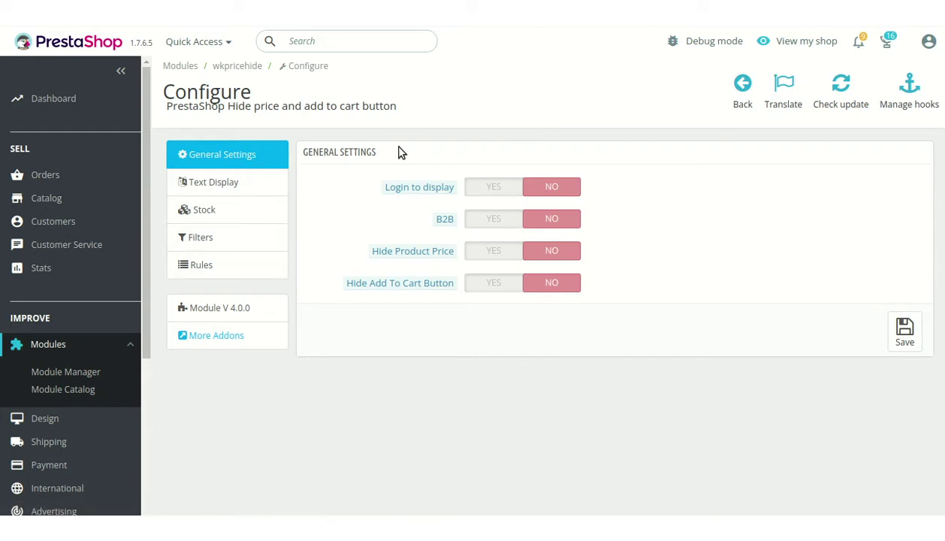
{"action": "left_click_drag", "start_coordinate": [400, 153], "coordinate": [304, 151]}
{"action": "mouse_move", "coordinate": [423, 190]}
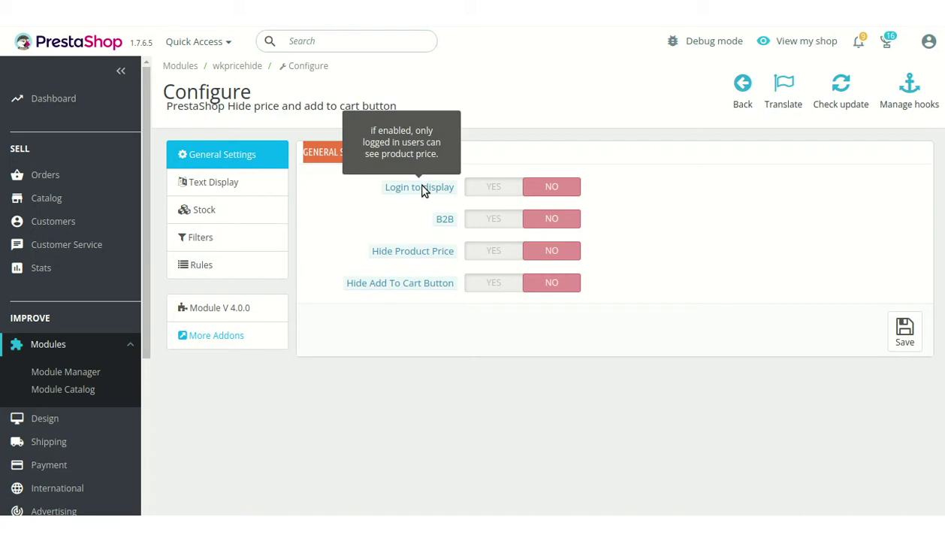
{"action": "left_click", "coordinate": [472, 194]}
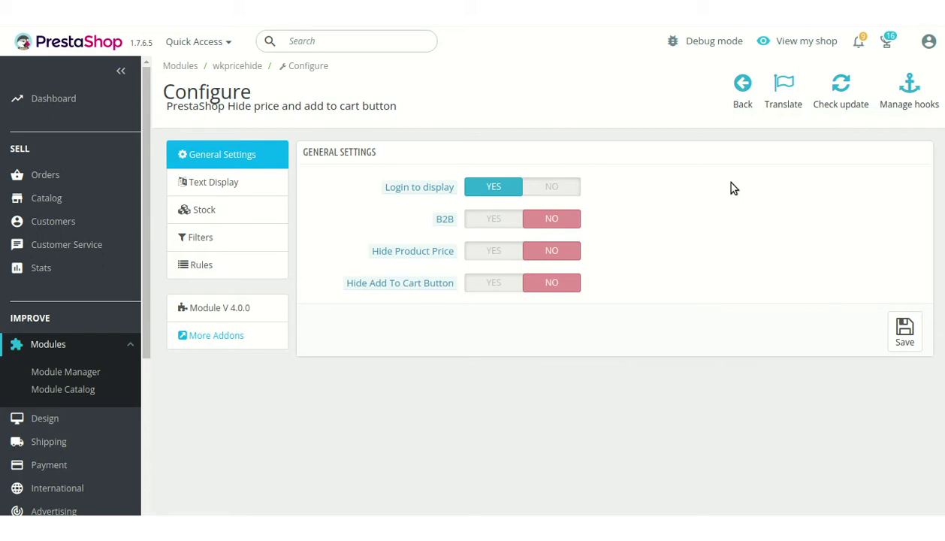
{"action": "left_click", "coordinate": [558, 195]}
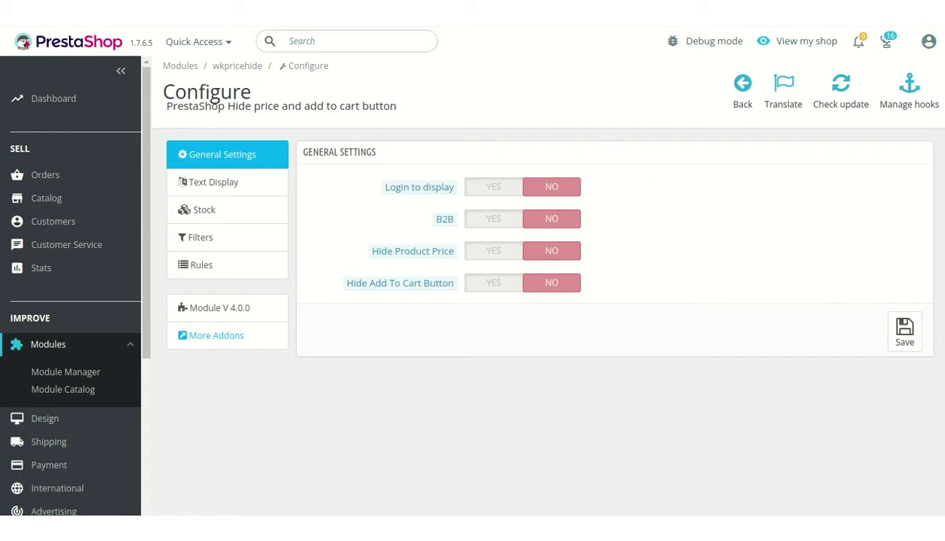
- Set Login to display, Hide Product Price and Hide Add To Cart Button to YES, B2B NO, and save
{"action": "left_click", "coordinate": [490, 234]}
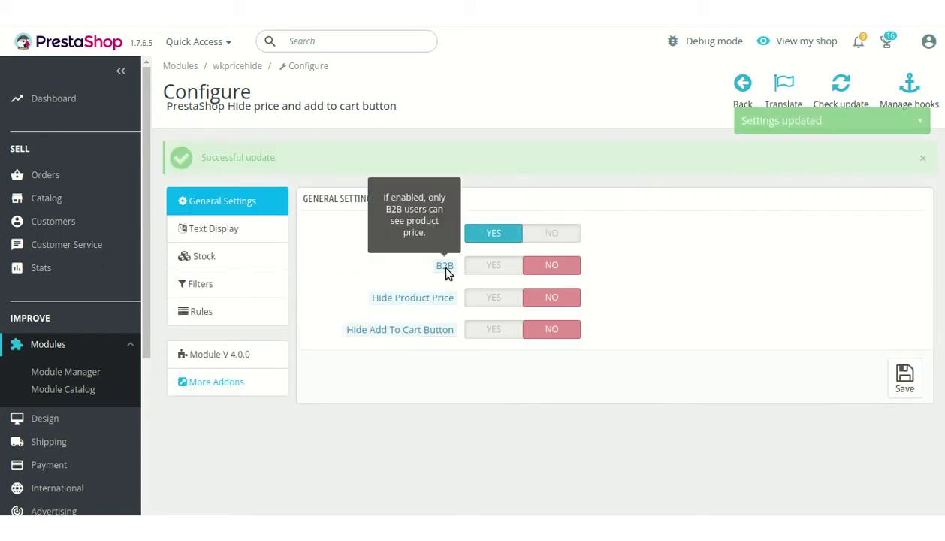
{"action": "left_click", "coordinate": [483, 267]}
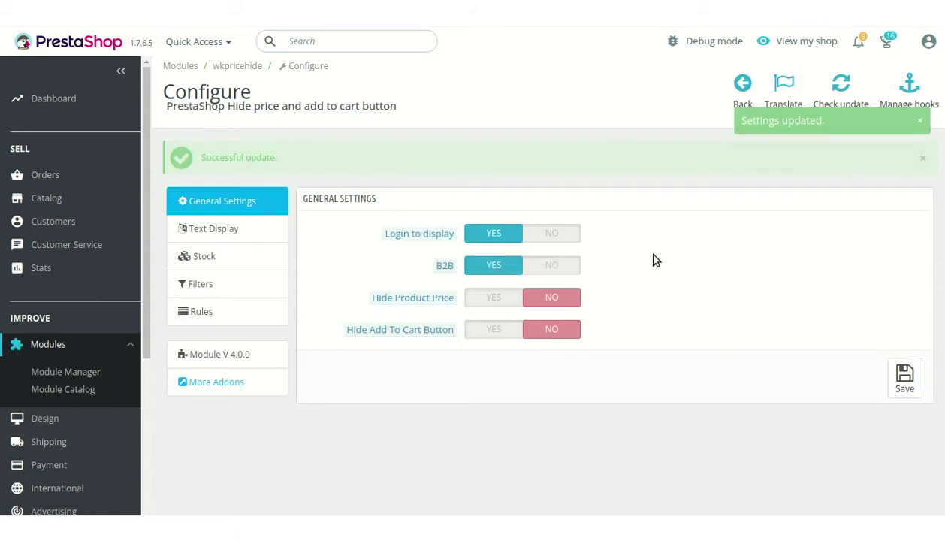
{"action": "left_click", "coordinate": [563, 268]}
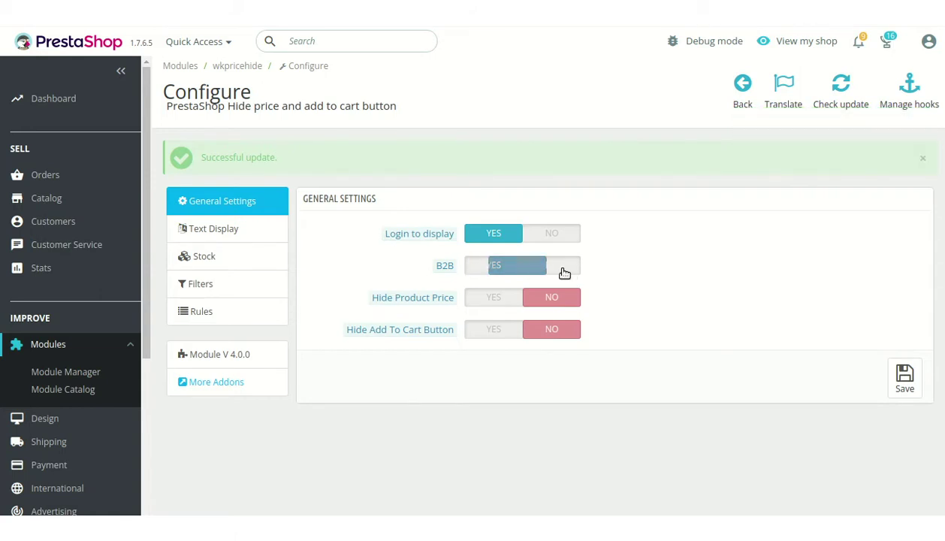
{"action": "left_click", "coordinate": [493, 299]}
{"action": "left_click", "coordinate": [492, 330]}
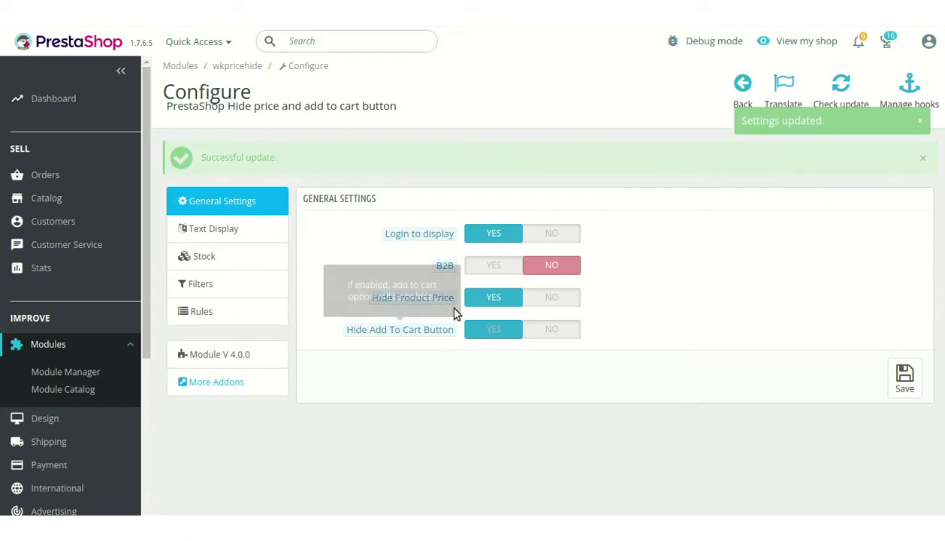
{"action": "left_click", "coordinate": [901, 386]}
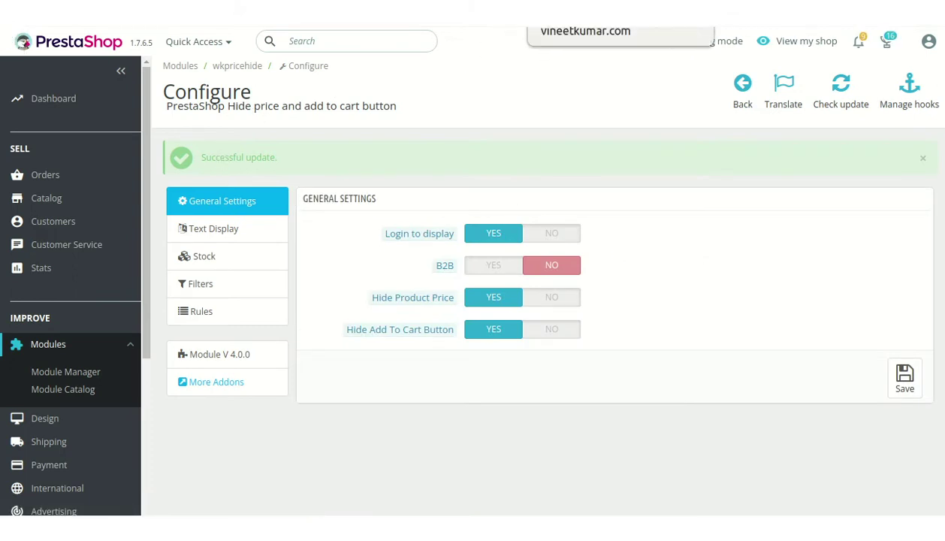
{"action": "left_click", "coordinate": [567, 14]}
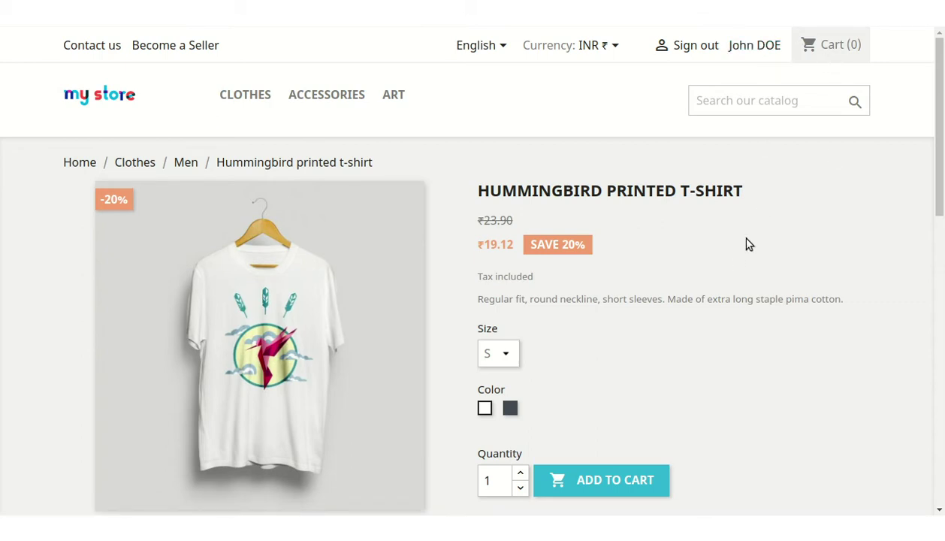
{"action": "left_click_drag", "start_coordinate": [515, 244], "coordinate": [489, 245]}
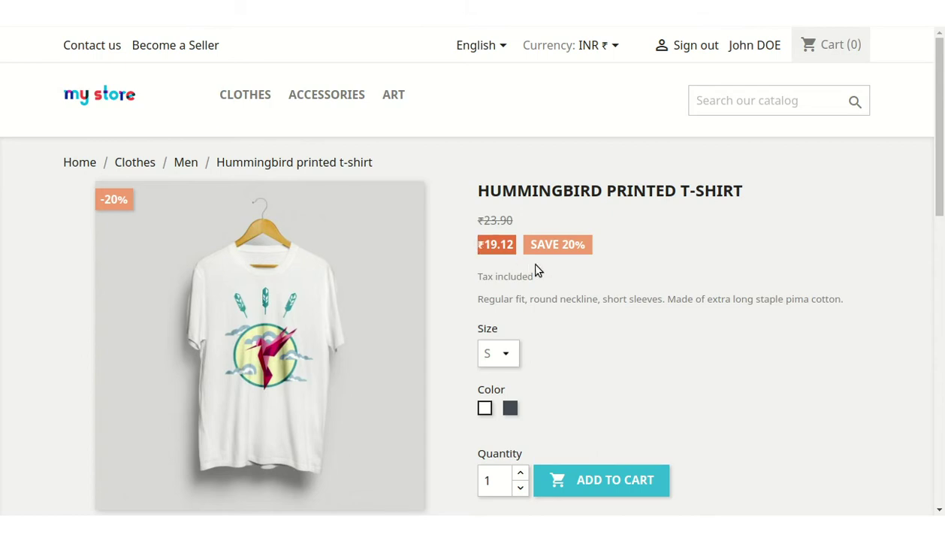
{"action": "left_click", "coordinate": [535, 265]}
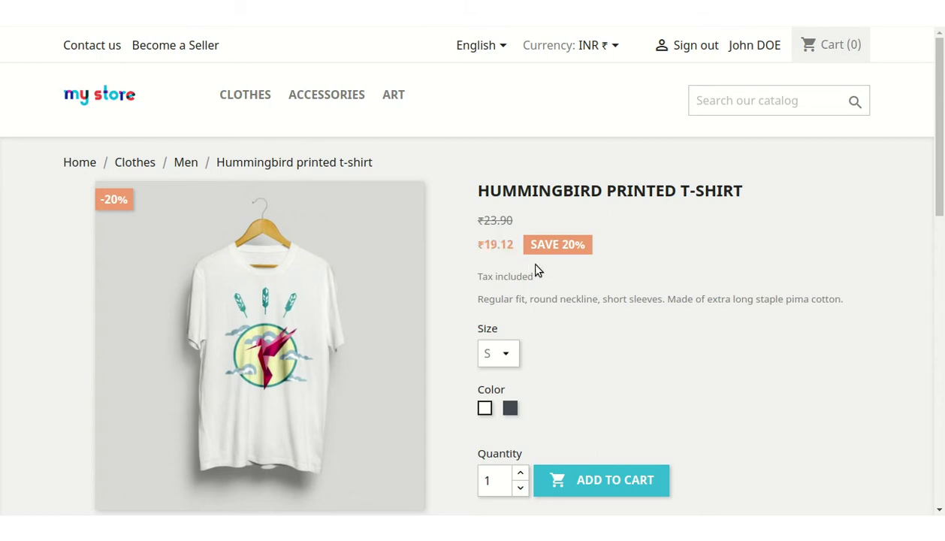
{"action": "key", "text": "alt+Left"}
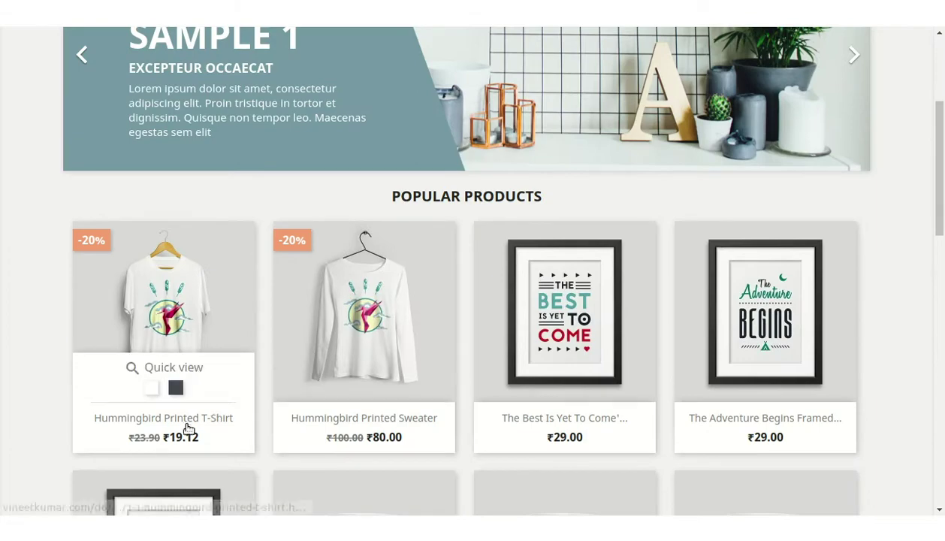
{"action": "scroll", "coordinate": [209, 447], "scroll_direction": "up", "scroll_amount": 3}
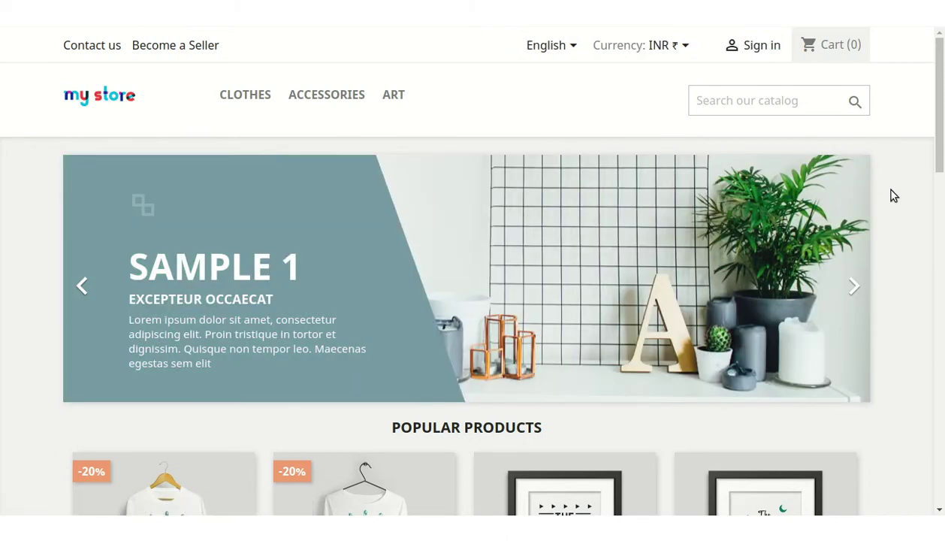
{"action": "scroll", "coordinate": [892, 196], "scroll_direction": "down", "scroll_amount": 5}
{"action": "mouse_move", "coordinate": [194, 211]}
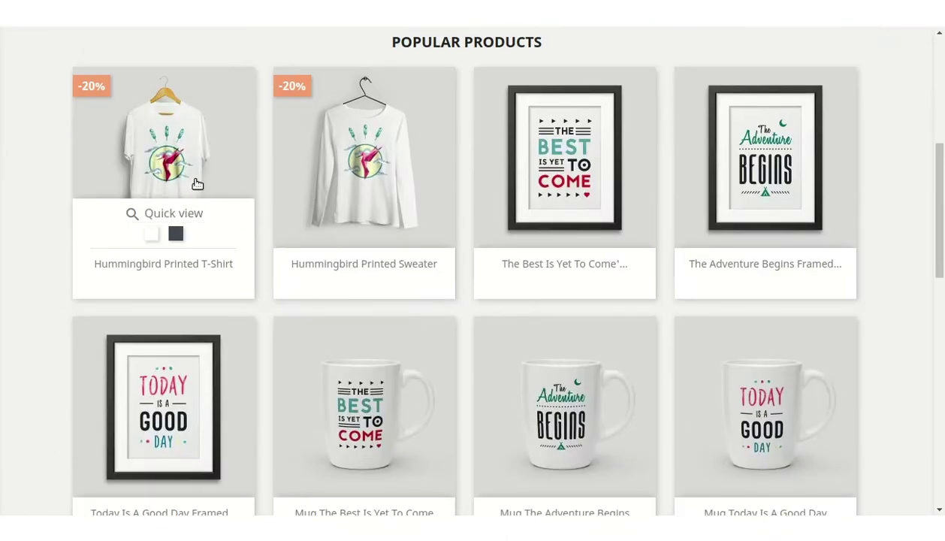
{"action": "left_click", "coordinate": [713, 31]}
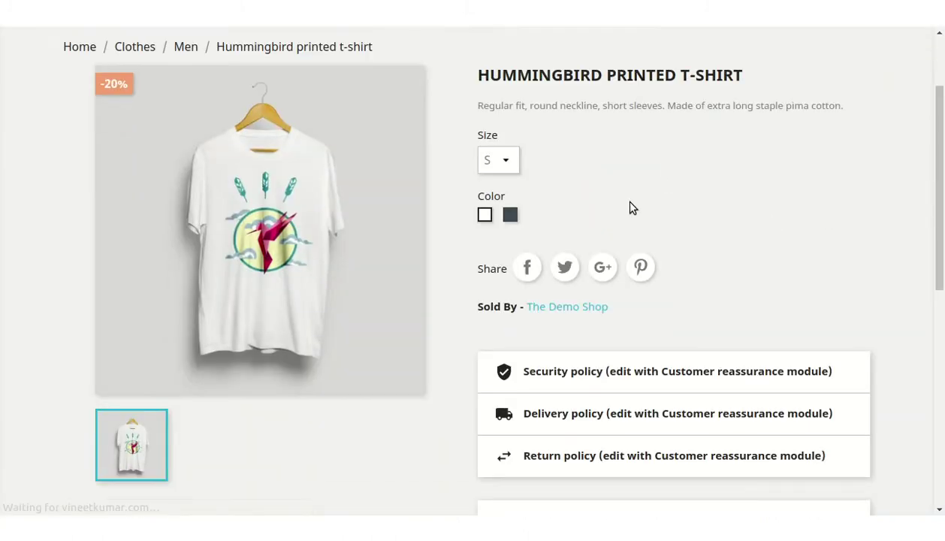
{"action": "scroll", "coordinate": [655, 272], "scroll_direction": "down", "scroll_amount": 3}
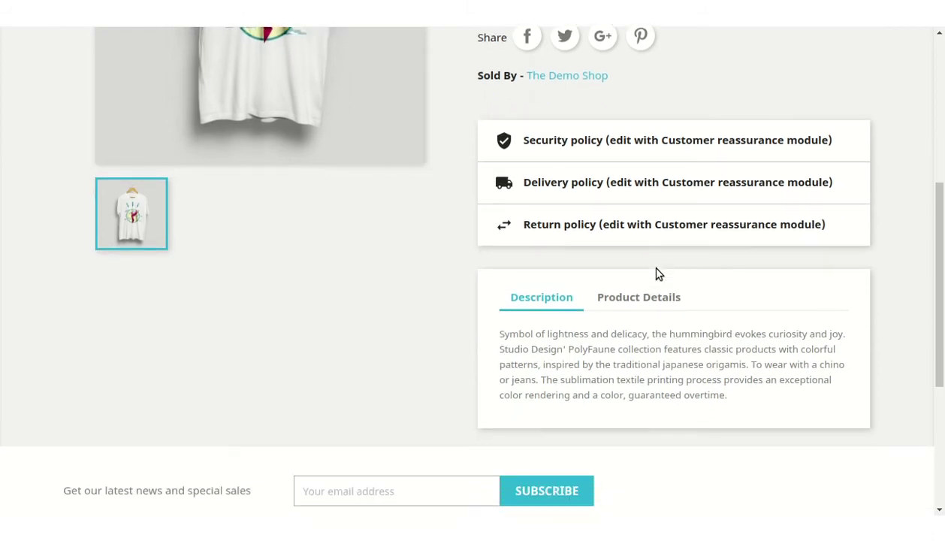
{"action": "scroll", "coordinate": [751, 181], "scroll_direction": "up", "scroll_amount": 2}
{"action": "scroll", "coordinate": [751, 181], "scroll_direction": "up", "scroll_amount": 1}
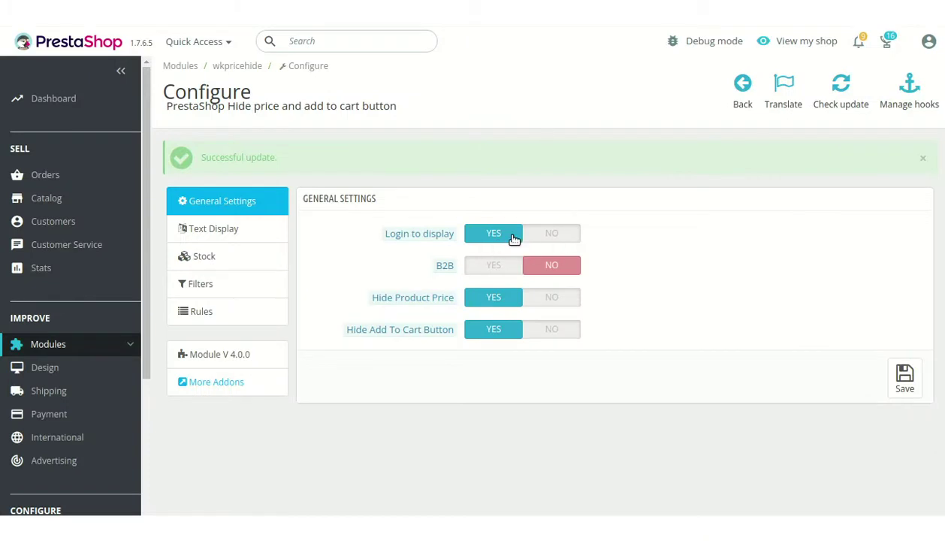
- Save Login to display as NO and reload the storefront T-shirt page to confirm its price shows
{"action": "left_click", "coordinate": [542, 233]}
{"action": "left_click", "coordinate": [907, 380]}
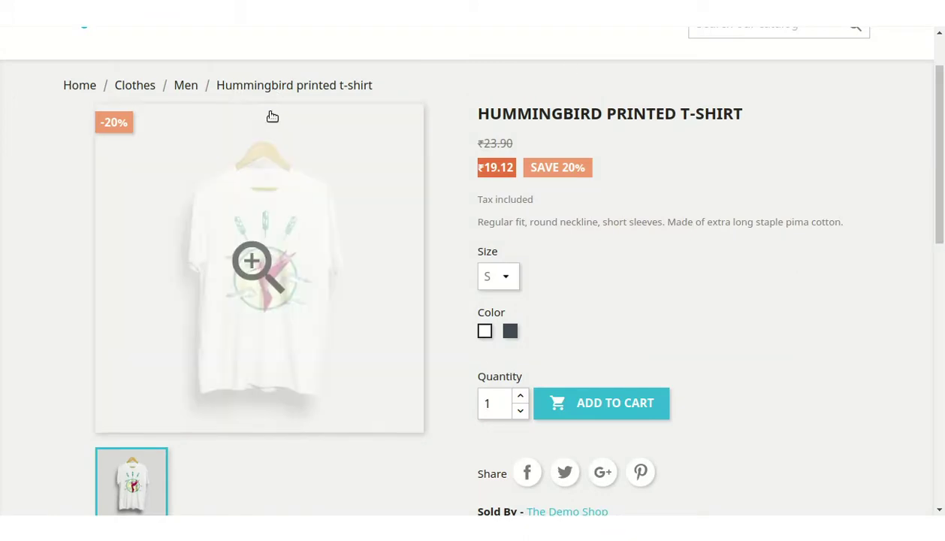
{"action": "scroll", "coordinate": [270, 117], "scroll_direction": "up", "scroll_amount": 1}
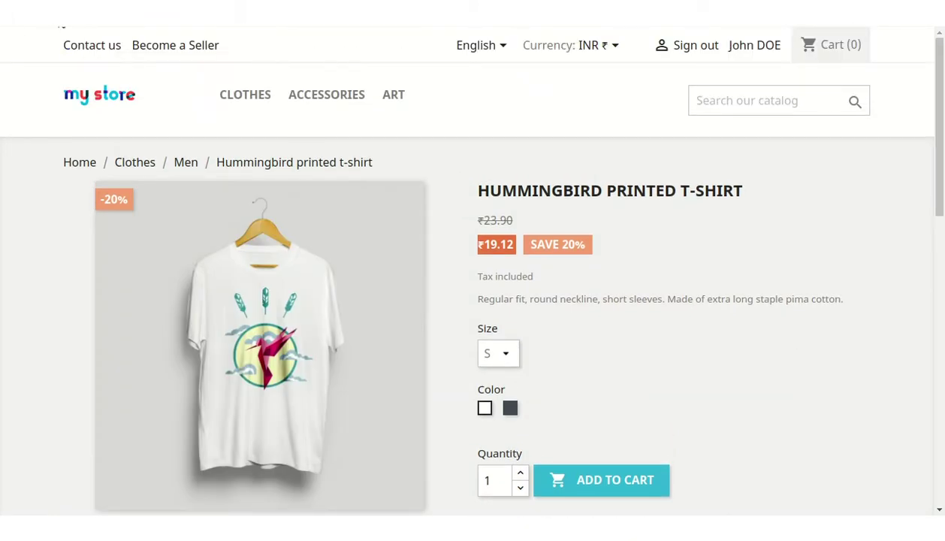
{"action": "key", "text": "F5"}
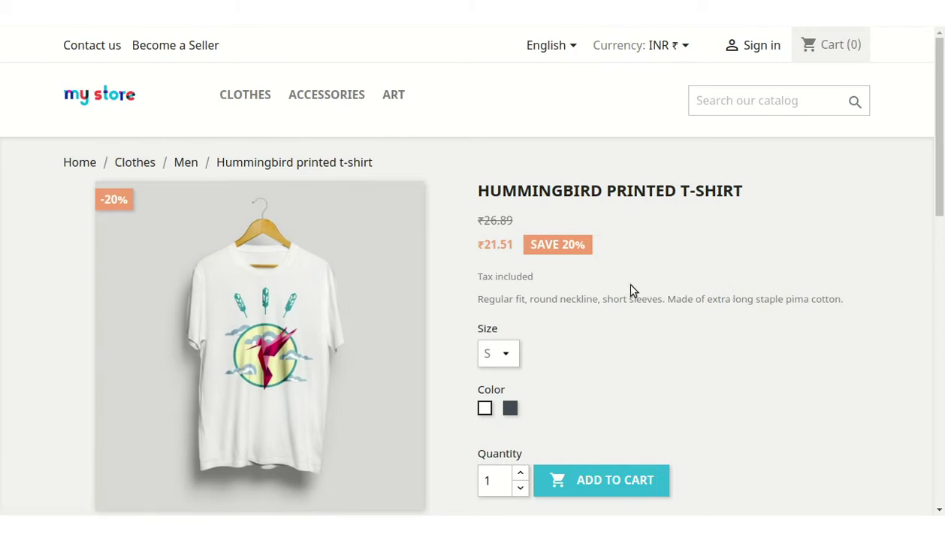
{"action": "scroll", "coordinate": [662, 336], "scroll_direction": "down", "scroll_amount": 2}
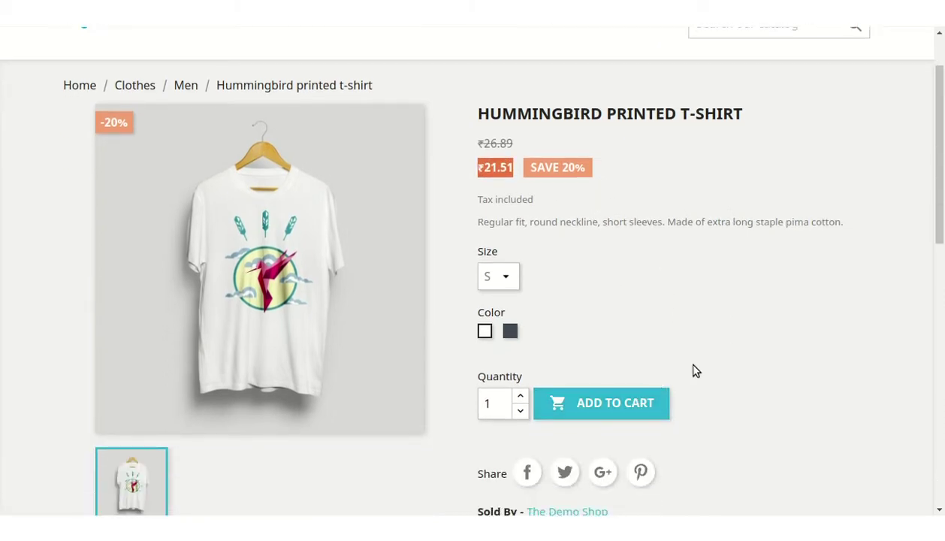
{"action": "scroll", "coordinate": [728, 345], "scroll_direction": "up", "scroll_amount": 2}
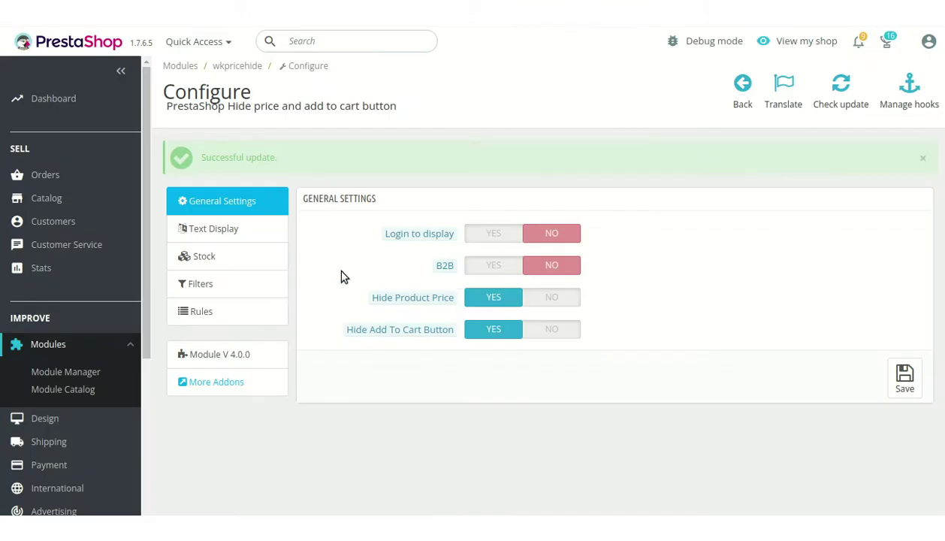
- In Text Display, set Text Only to YES with Show text only and message 'Login to see price', then save
{"action": "left_click", "coordinate": [248, 232]}
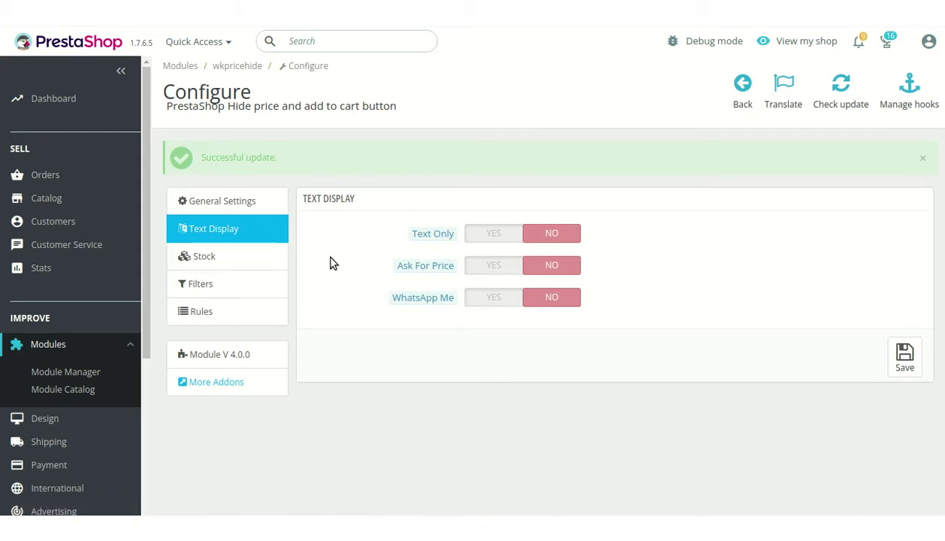
{"action": "left_click", "coordinate": [485, 235]}
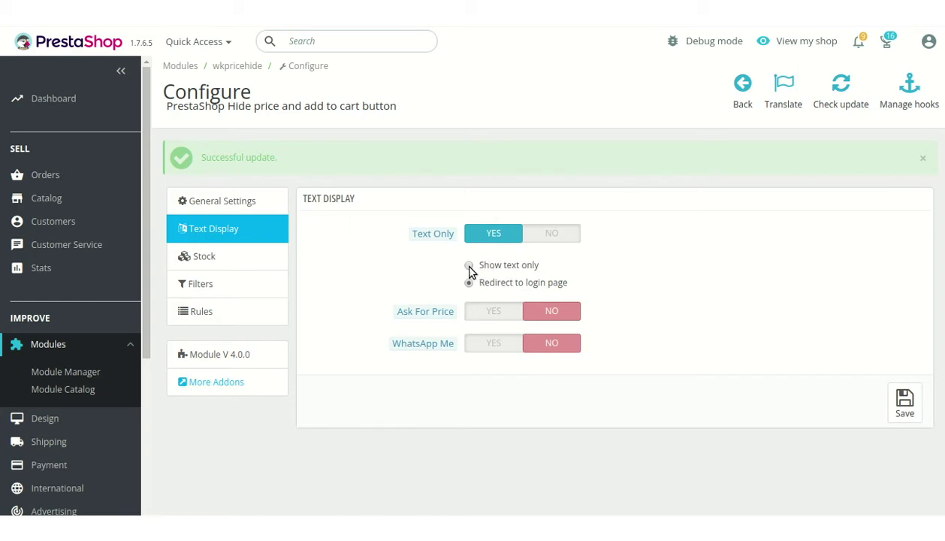
{"action": "left_click", "coordinate": [469, 267]}
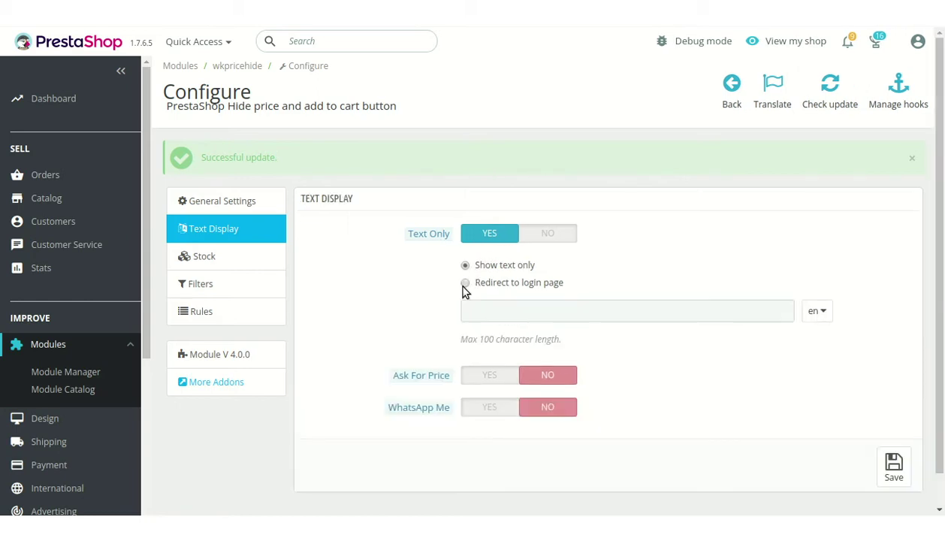
{"action": "left_click", "coordinate": [465, 284]}
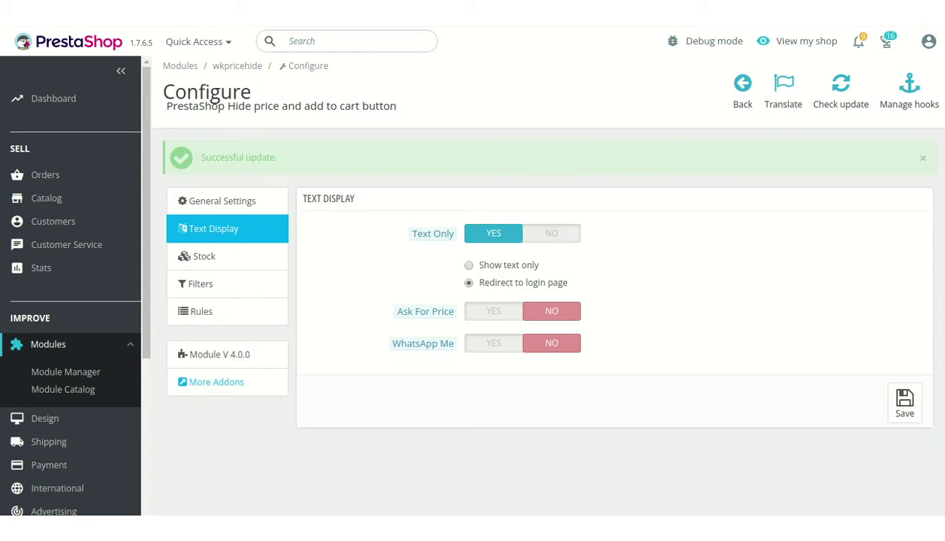
{"action": "left_click", "coordinate": [491, 219]}
{"action": "left_click", "coordinate": [511, 263]}
{"action": "type", "text": "Login to see pr"}
{"action": "left_click", "coordinate": [905, 420]}
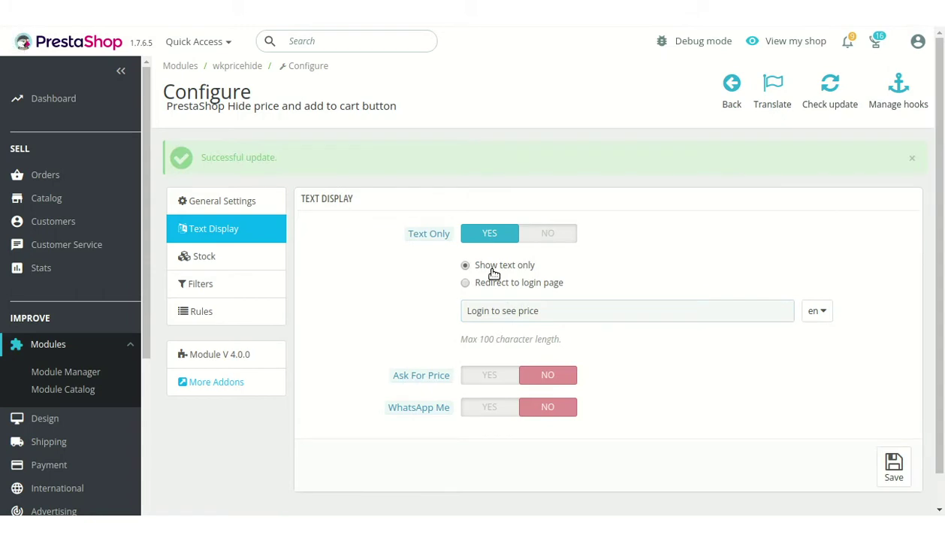
{"action": "key", "text": "ctrl+Tab"}
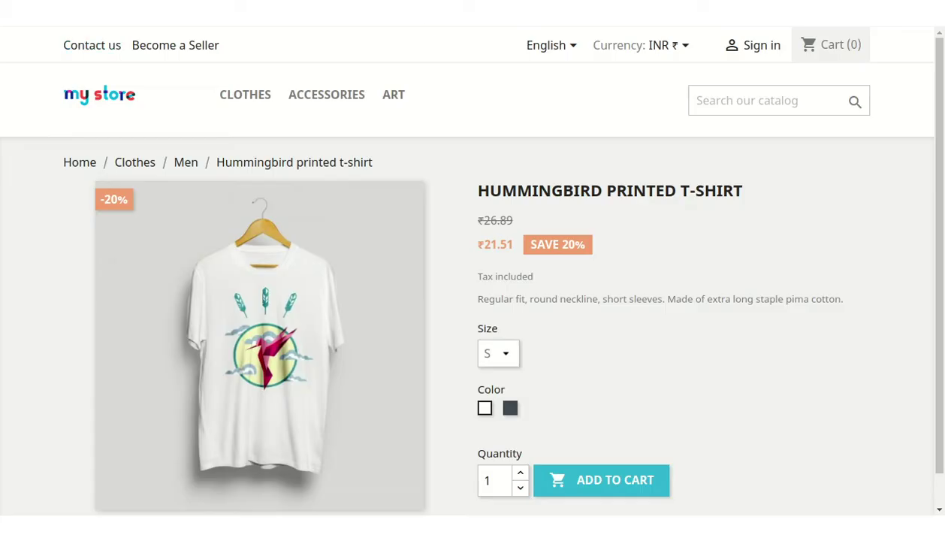
{"action": "key", "text": "F5"}
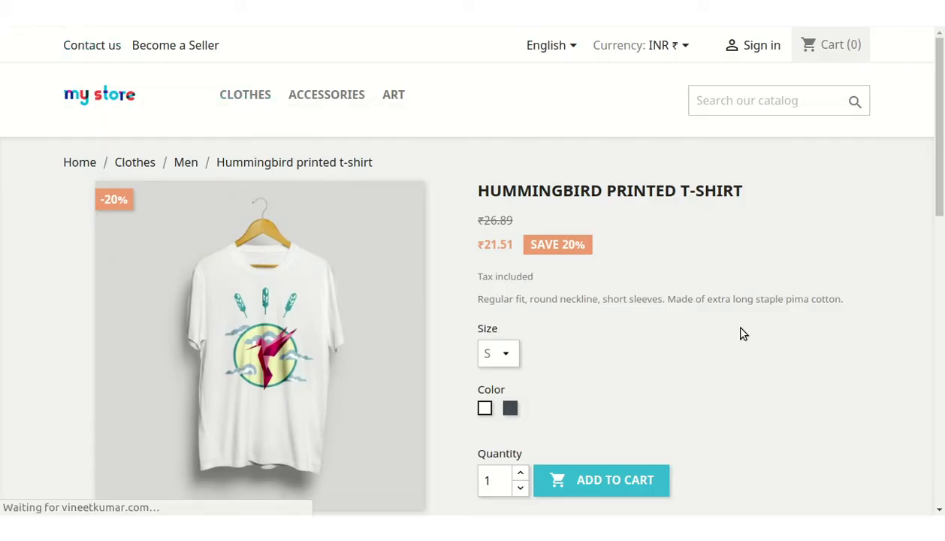
{"action": "left_click_drag", "start_coordinate": [583, 225], "coordinate": [469, 220]}
{"action": "left_click", "coordinate": [606, 278]}
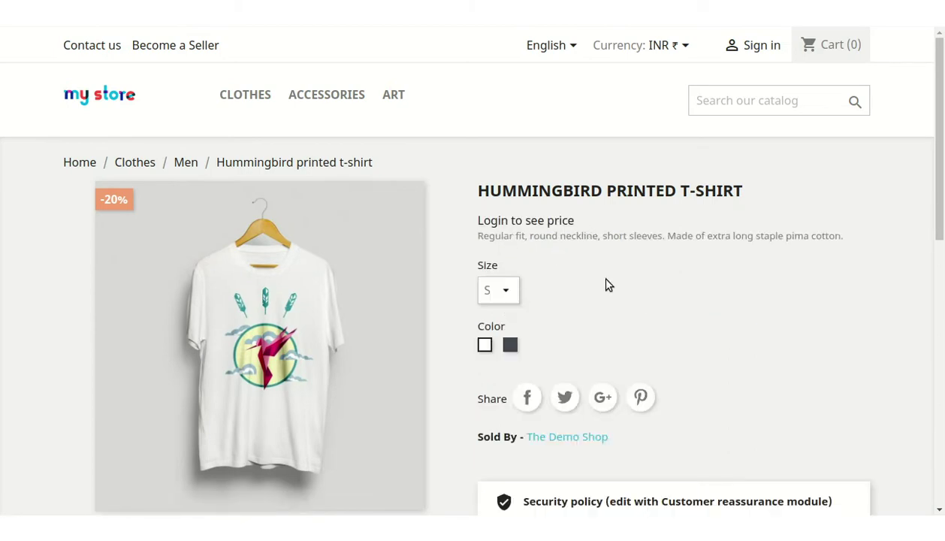
{"action": "key", "text": "ctrl+Tab"}
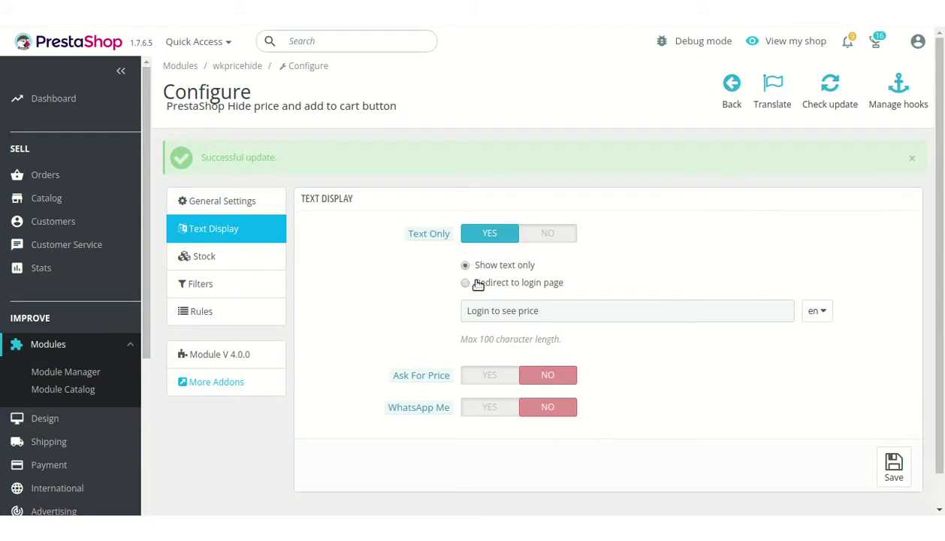
- Switch the Text Only option to Redirect to login page and save it
{"action": "left_click", "coordinate": [478, 283]}
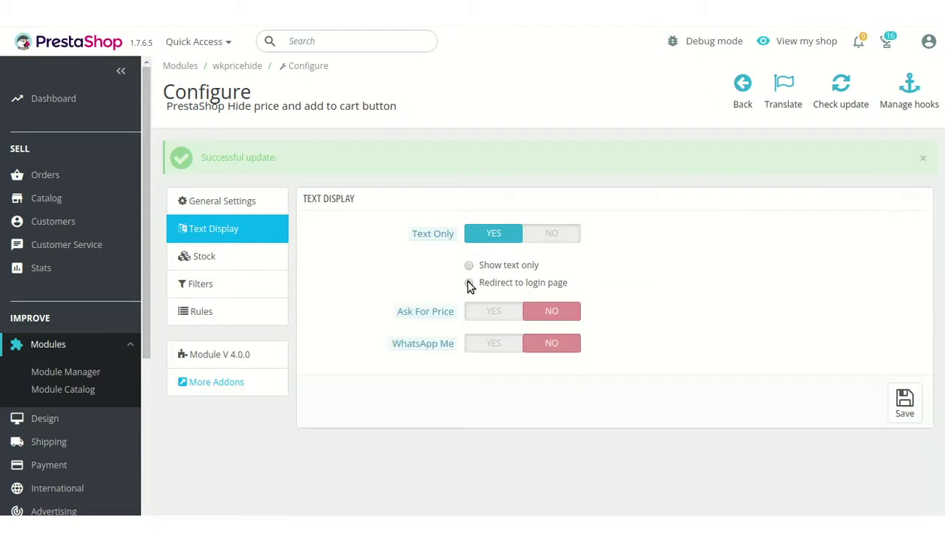
{"action": "left_click", "coordinate": [906, 403]}
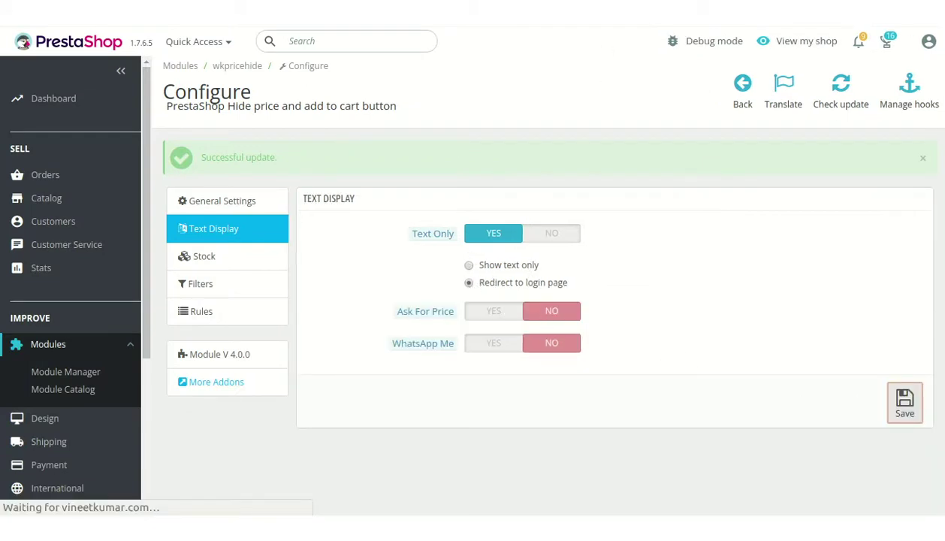
{"action": "key", "text": "ctrl+Tab"}
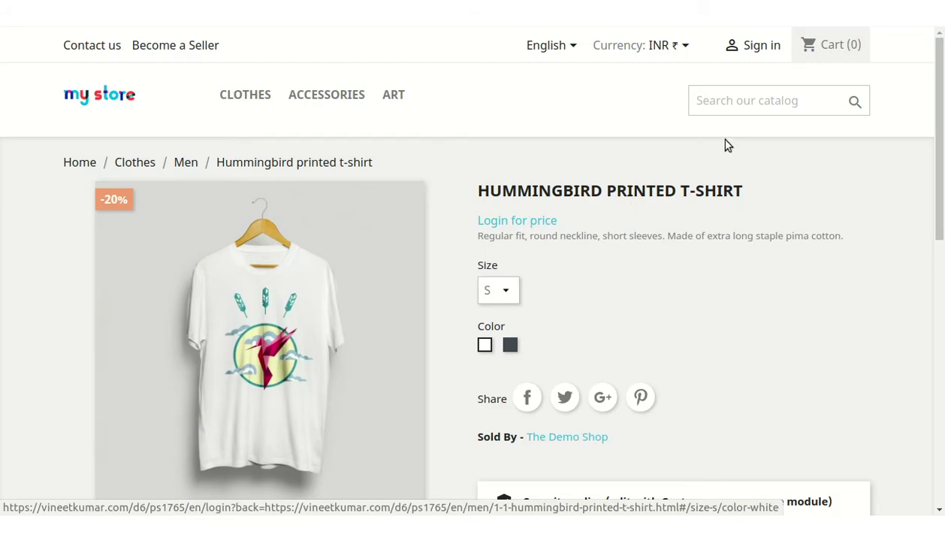
- Go back to the module's Text Display settings after seeing the 'Login for price' link
{"action": "key", "text": "ctrl+Tab"}
- Set Ask For Price to YES with the Open form option and save
{"action": "mouse_move", "coordinate": [440, 319]}
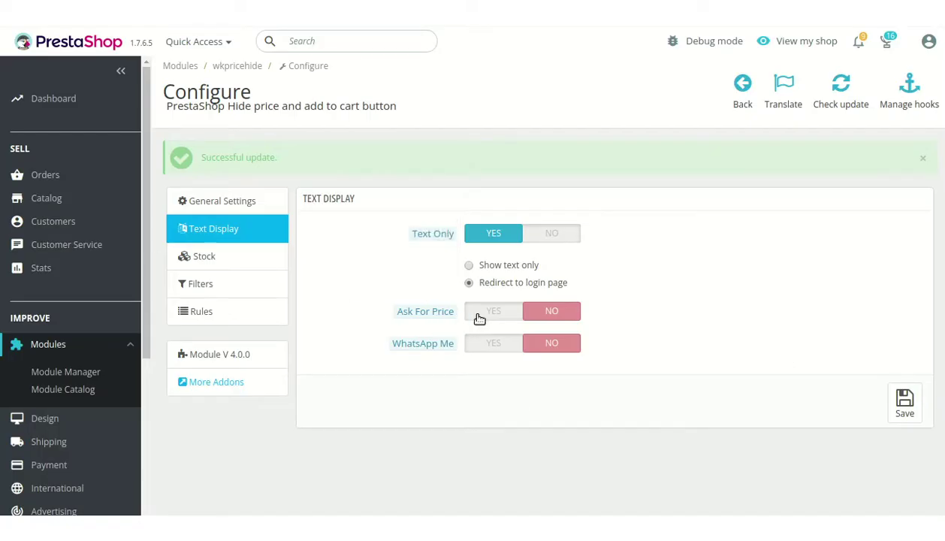
{"action": "left_click", "coordinate": [492, 311]}
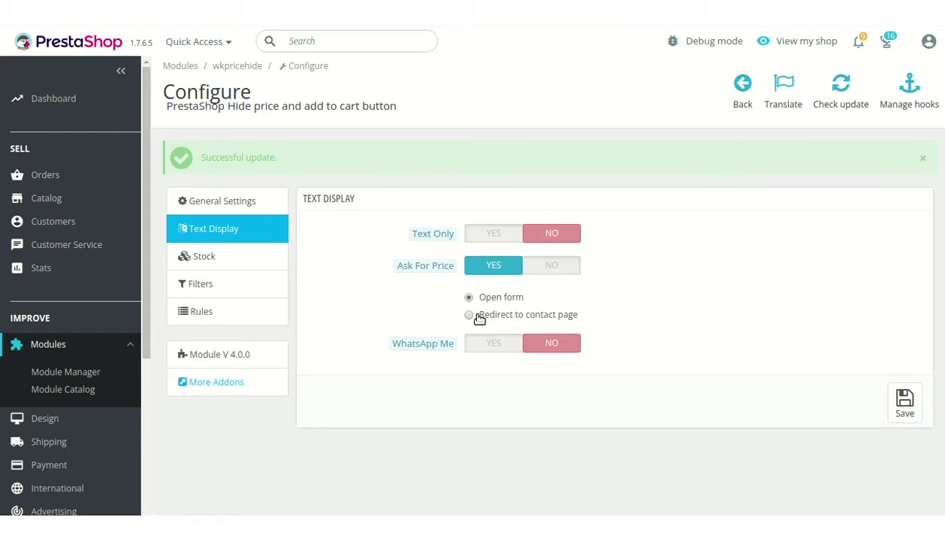
{"action": "left_click", "coordinate": [469, 315]}
{"action": "left_click", "coordinate": [468, 297]}
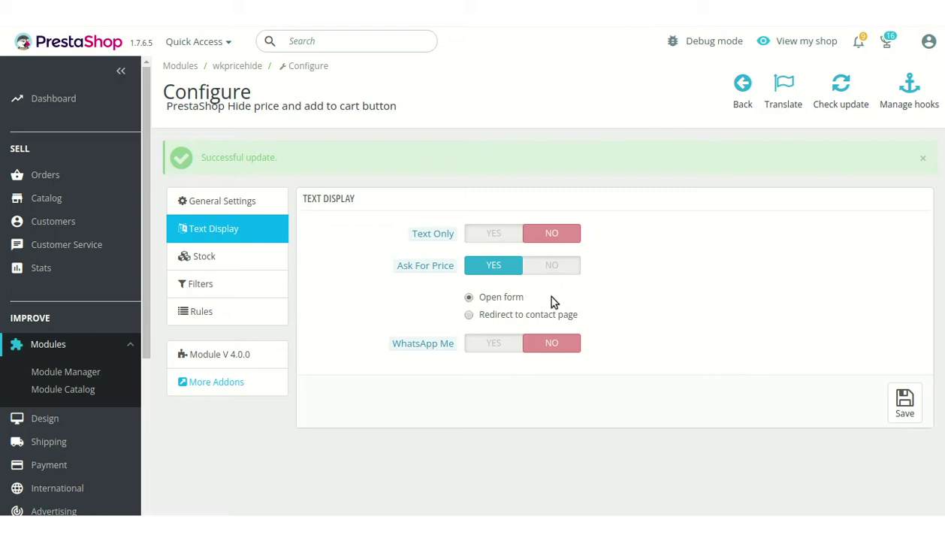
{"action": "left_click", "coordinate": [898, 416]}
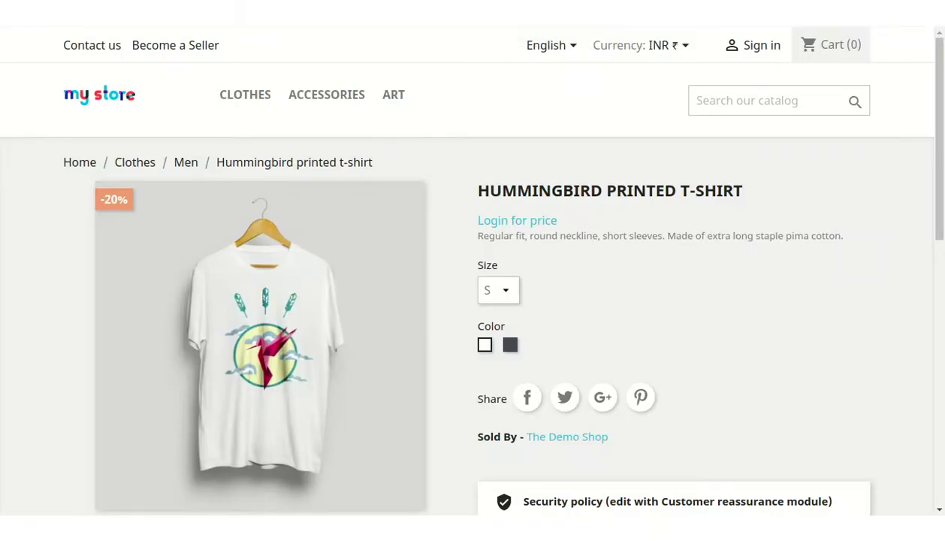
- Reload the T-shirt page, open the Ask for price form, and enter the requester's name, e-mail and mobile number
{"action": "key", "text": "F5"}
{"action": "left_click", "coordinate": [536, 226]}
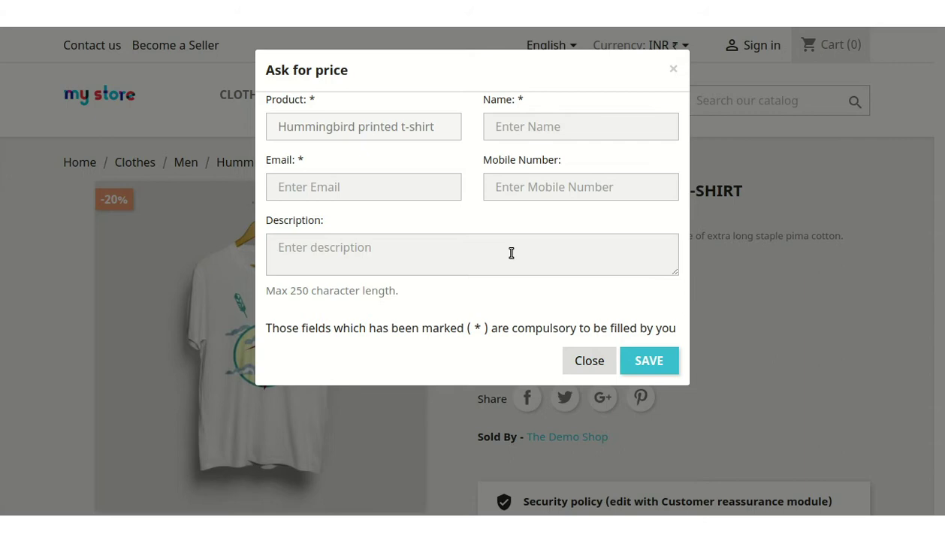
{"action": "left_click", "coordinate": [574, 128]}
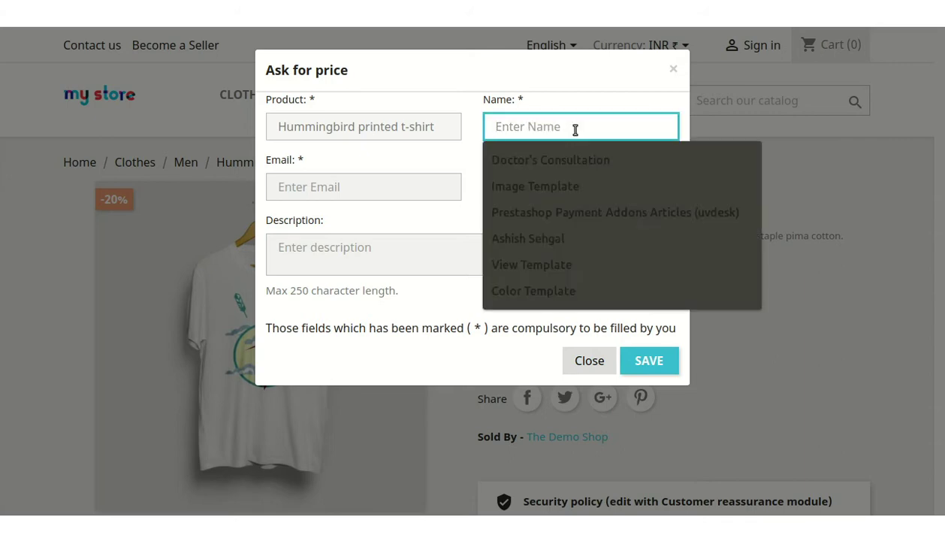
{"action": "type", "text": "Peter Doe"}
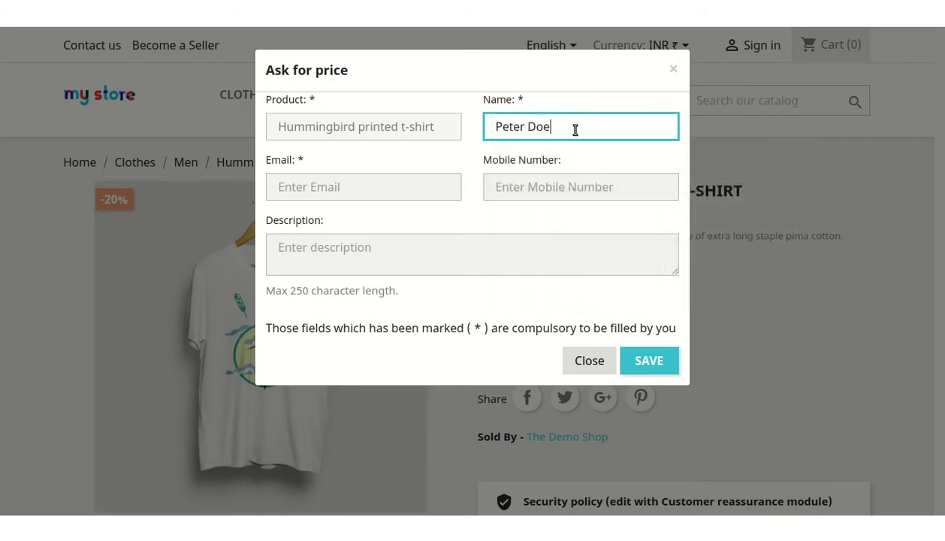
{"action": "left_click", "coordinate": [352, 197]}
{"action": "type", "text": "peter@demo.com"}
{"action": "left_click", "coordinate": [583, 181]}
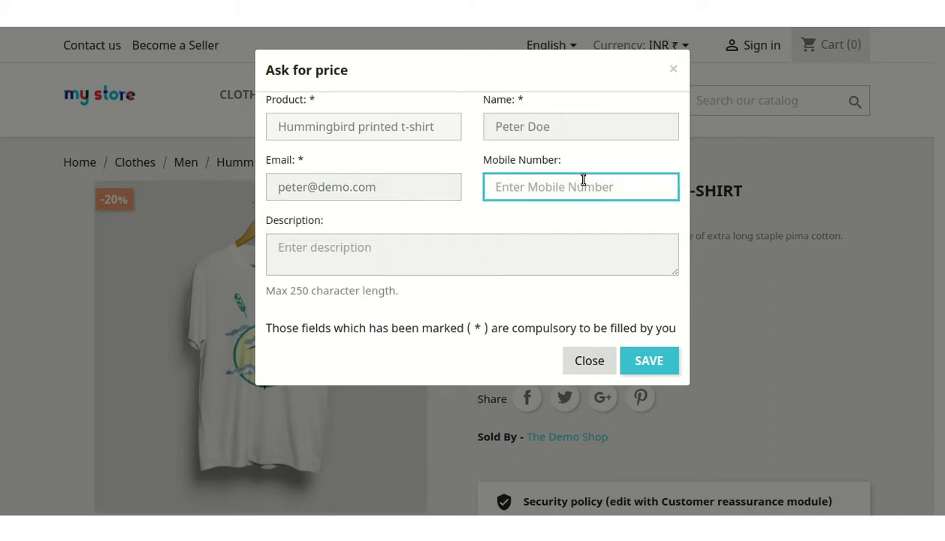
{"action": "type", "text": "9999999999"}
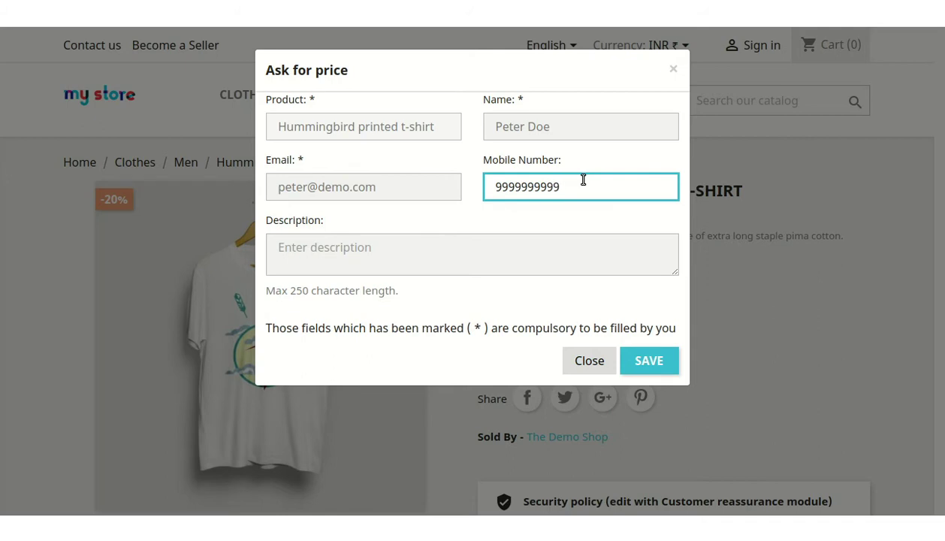
- Add the description 'Want to know the price', submit, and confirm the price shows 'Requested'
{"action": "left_click", "coordinate": [533, 262]}
{"action": "type", "text": "Want to know the price"}
{"action": "left_click", "coordinate": [637, 359]}
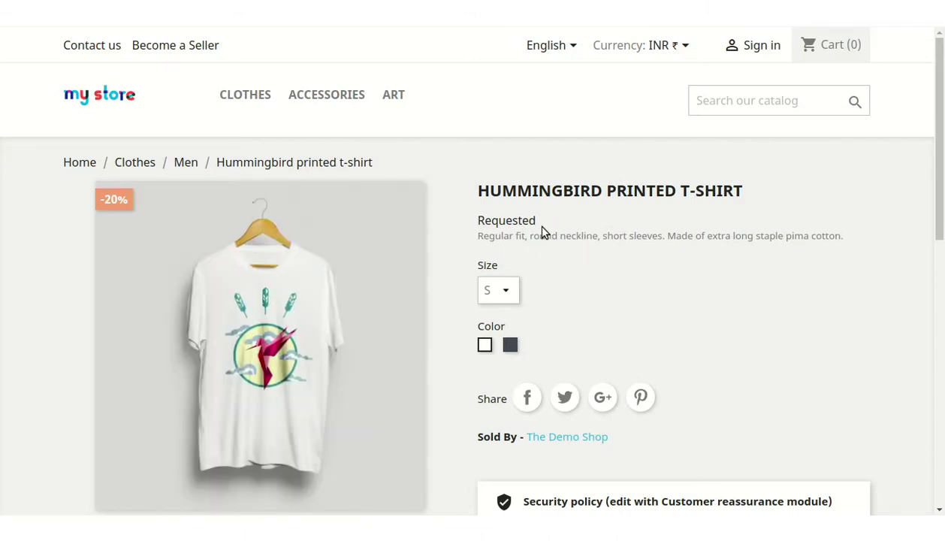
{"action": "left_click_drag", "start_coordinate": [535, 221], "coordinate": [476, 221]}
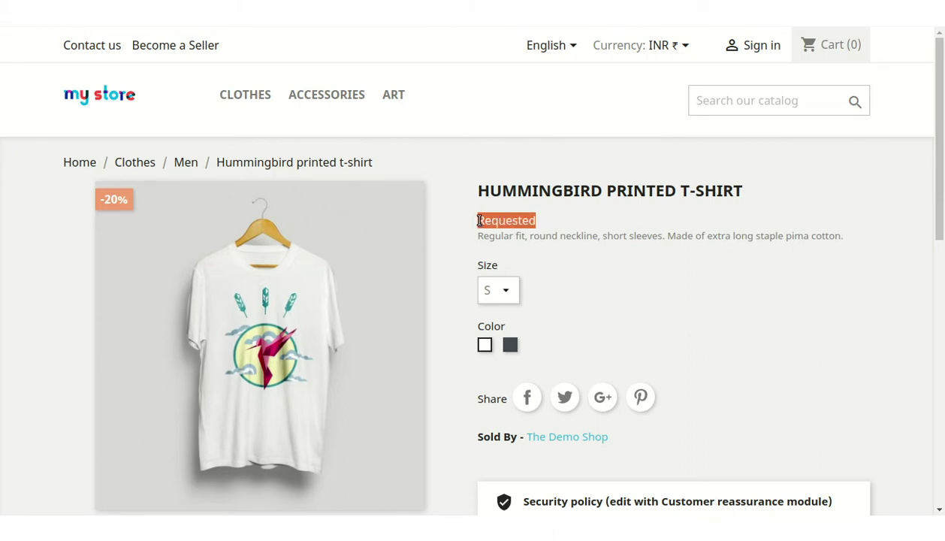
{"action": "left_click", "coordinate": [570, 232]}
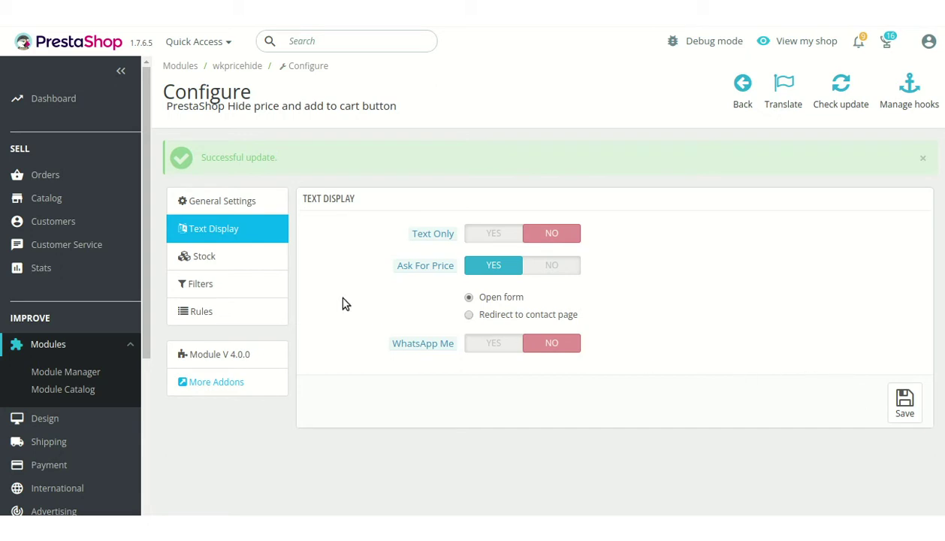
- Save Ask For Price as Redirect to contact page, then follow the T-shirt's 'Contact for price' link
{"action": "left_click", "coordinate": [470, 316]}
{"action": "left_click", "coordinate": [905, 403]}
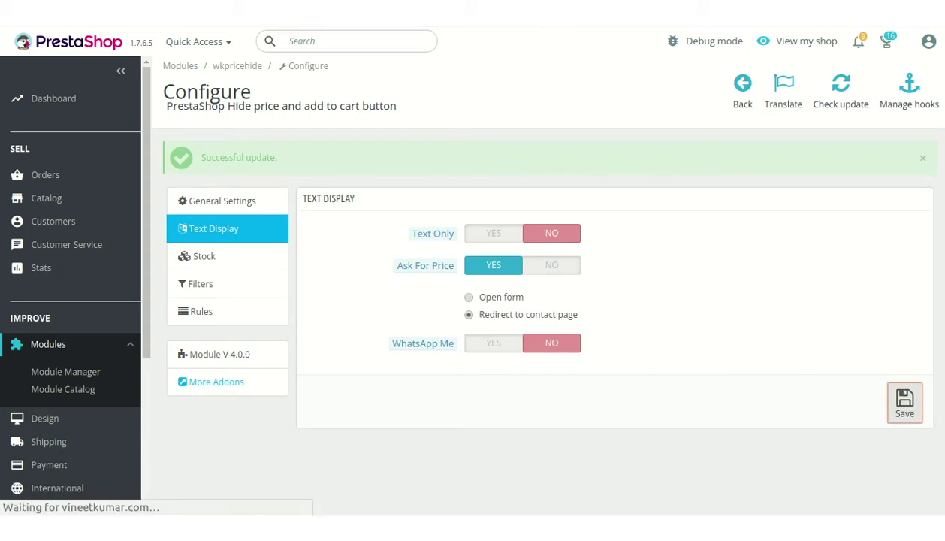
{"action": "left_click", "coordinate": [571, 15]}
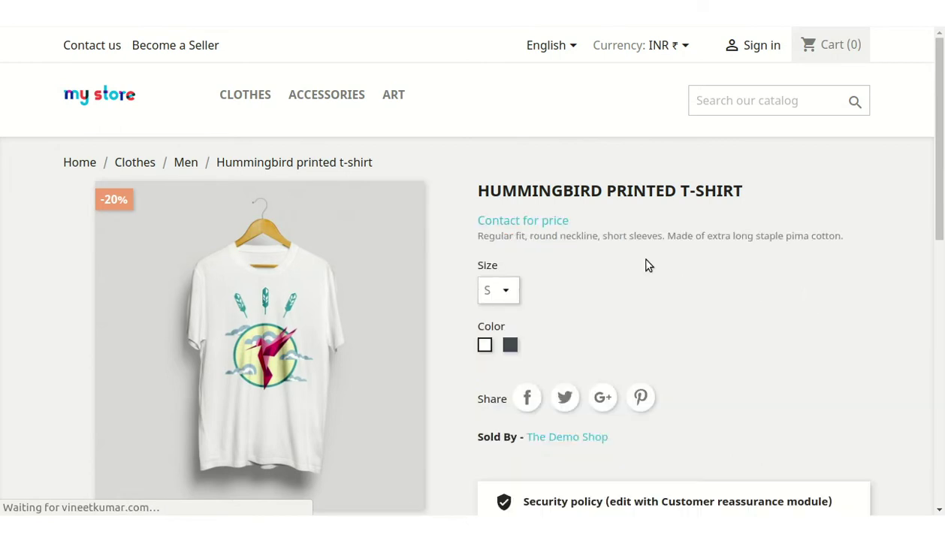
{"action": "left_click", "coordinate": [556, 223]}
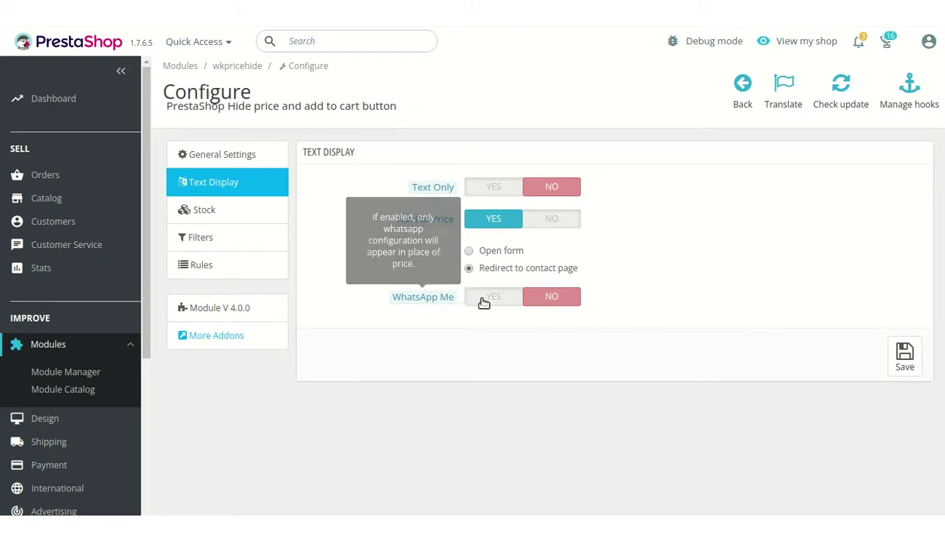
- Turn on WhatsApp Me with a WhatsApp number, phone display YES, and button text 'WhatsApp For Price', then save
{"action": "left_click", "coordinate": [493, 297]}
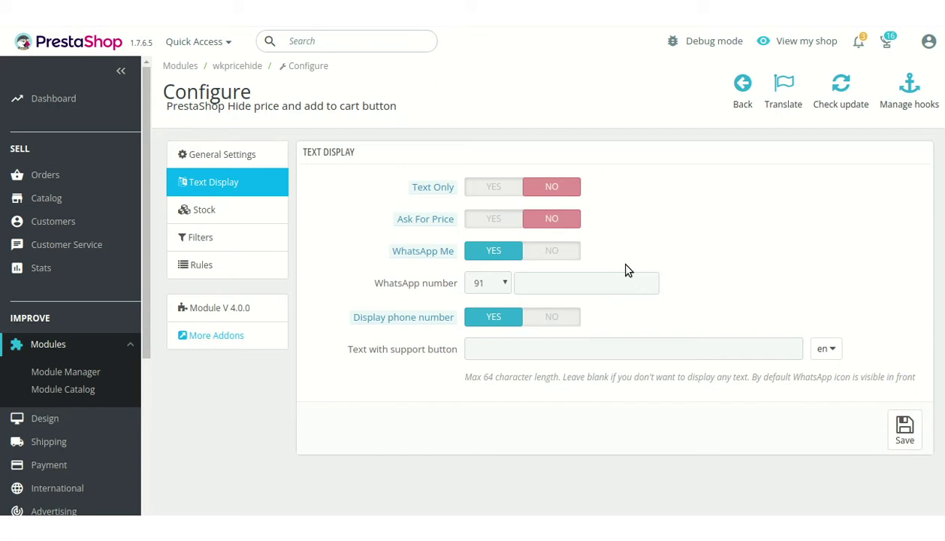
{"action": "left_click", "coordinate": [581, 283]}
{"action": "type", "text": "9999999999"}
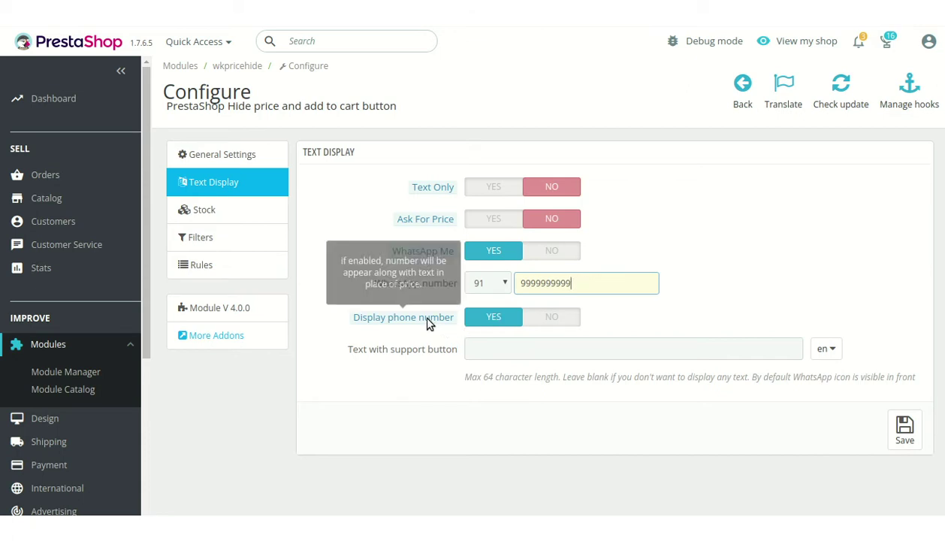
{"action": "left_click", "coordinate": [538, 319]}
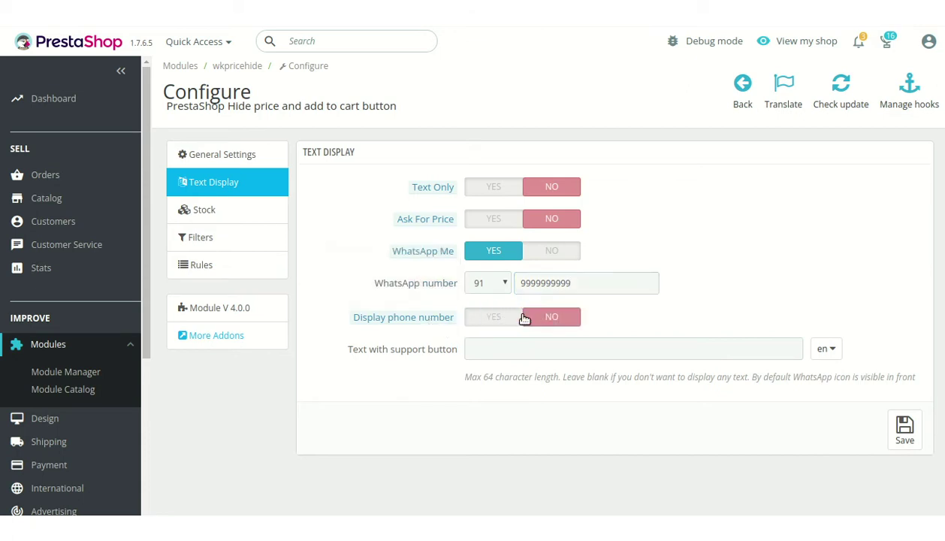
{"action": "left_click", "coordinate": [498, 318]}
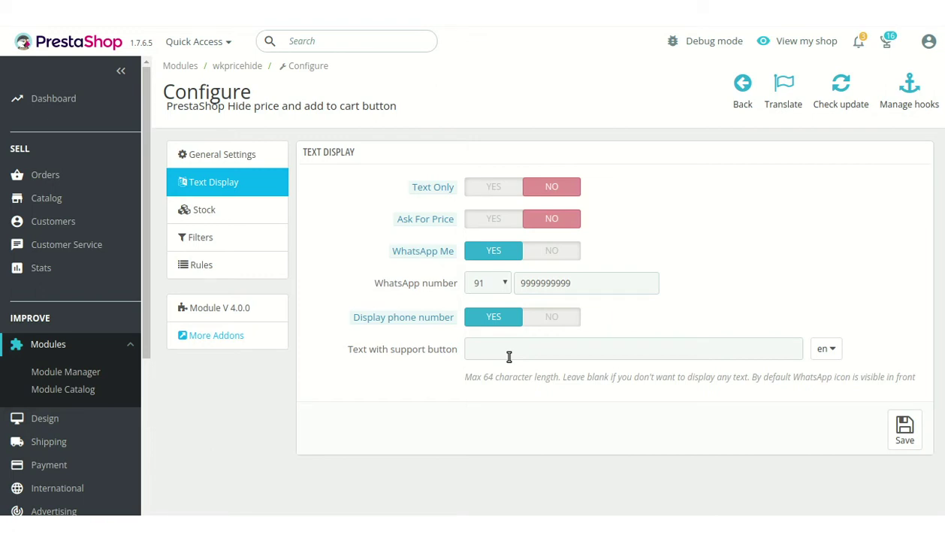
{"action": "type", "text": "What"}
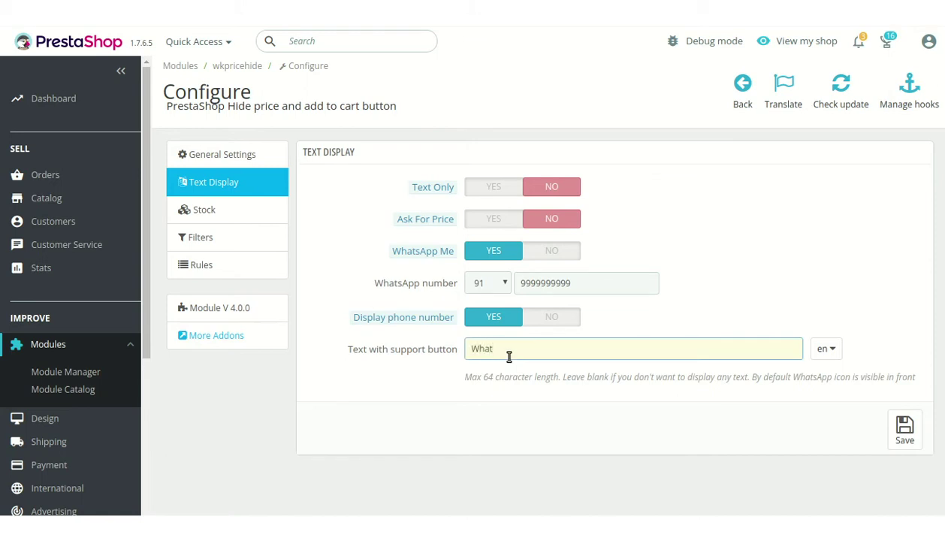
{"action": "type", "text": "sApp For Price"}
{"action": "left_click", "coordinate": [901, 426]}
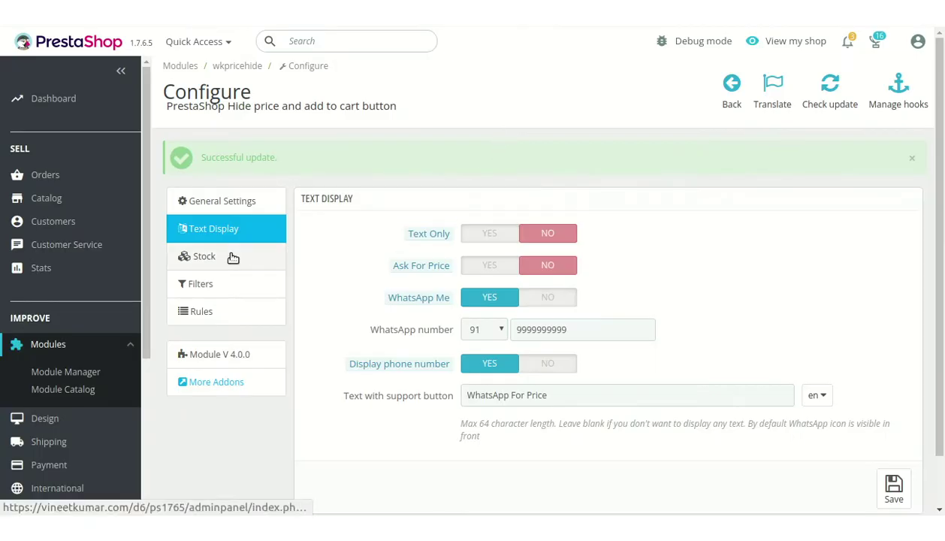
- On the Stock tab, set Hide Product and Hide Product Price to YES for zero-stock products, then save
{"action": "left_click", "coordinate": [232, 255]}
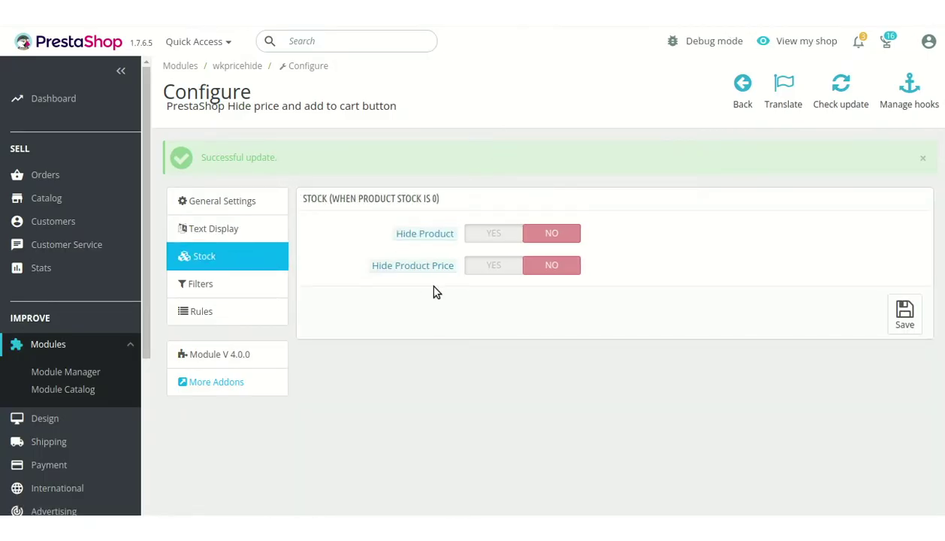
{"action": "left_click", "coordinate": [483, 236]}
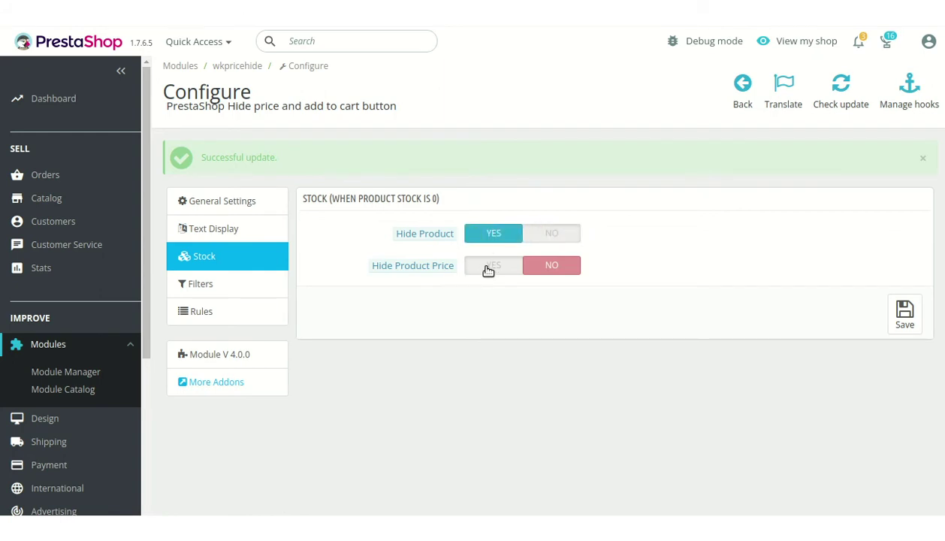
{"action": "left_click", "coordinate": [487, 269]}
{"action": "mouse_move", "coordinate": [443, 242]}
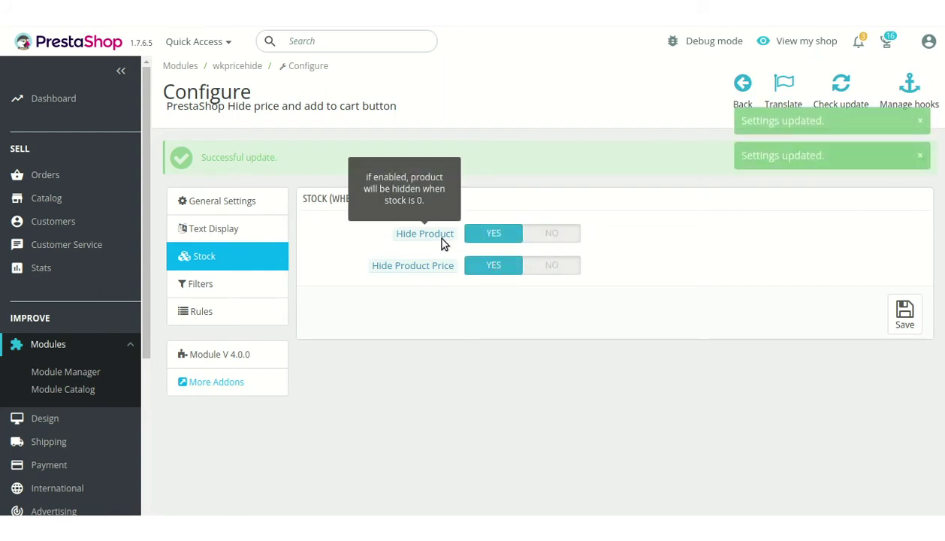
{"action": "mouse_move", "coordinate": [443, 273]}
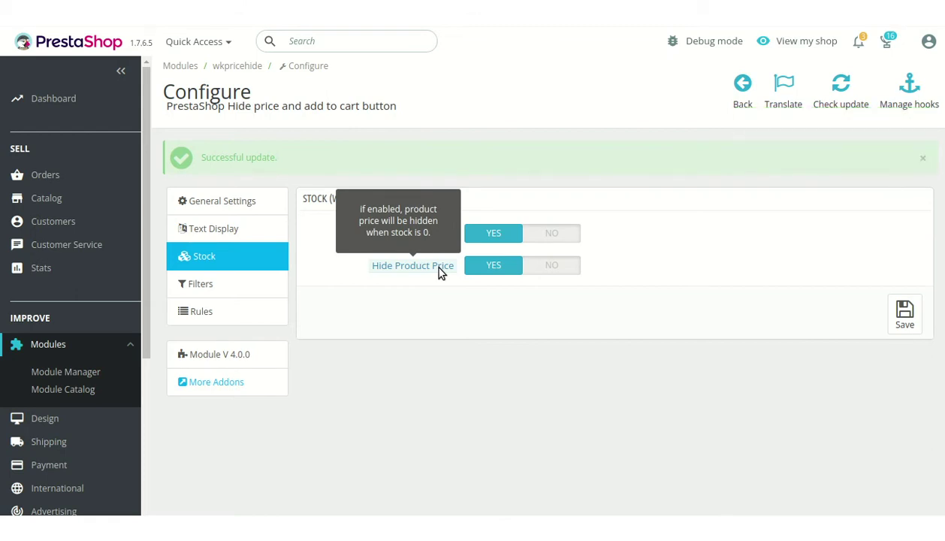
{"action": "left_click", "coordinate": [901, 314]}
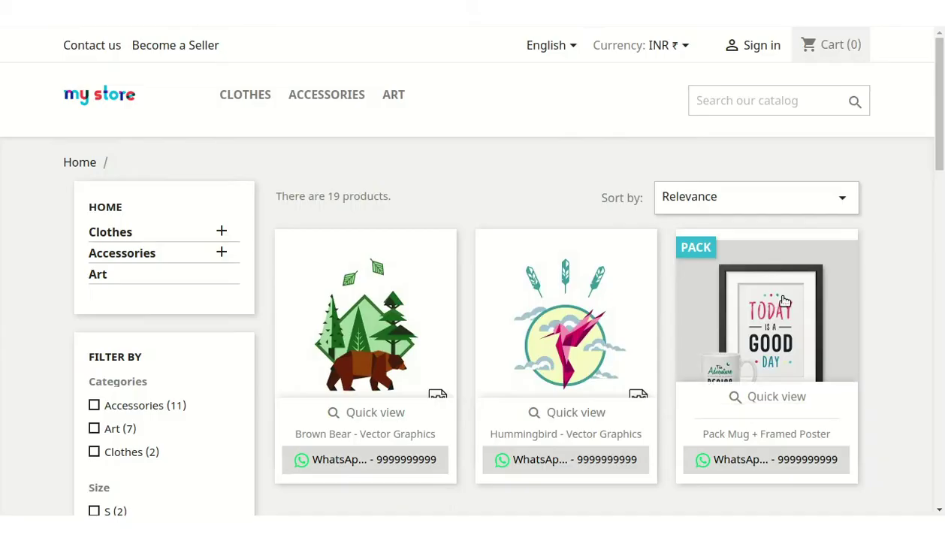
{"action": "scroll", "coordinate": [785, 303], "scroll_direction": "down", "scroll_amount": 2}
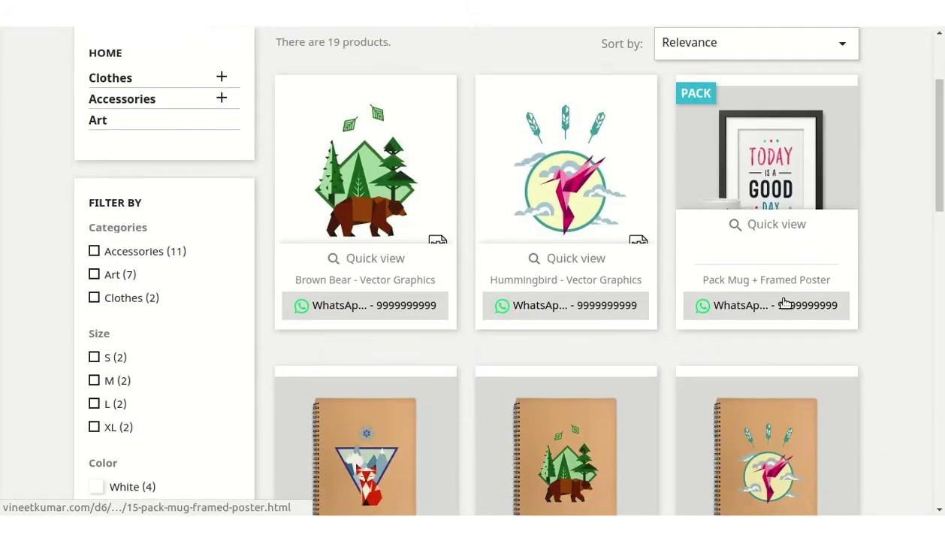
{"action": "scroll", "coordinate": [785, 303], "scroll_direction": "down", "scroll_amount": 3}
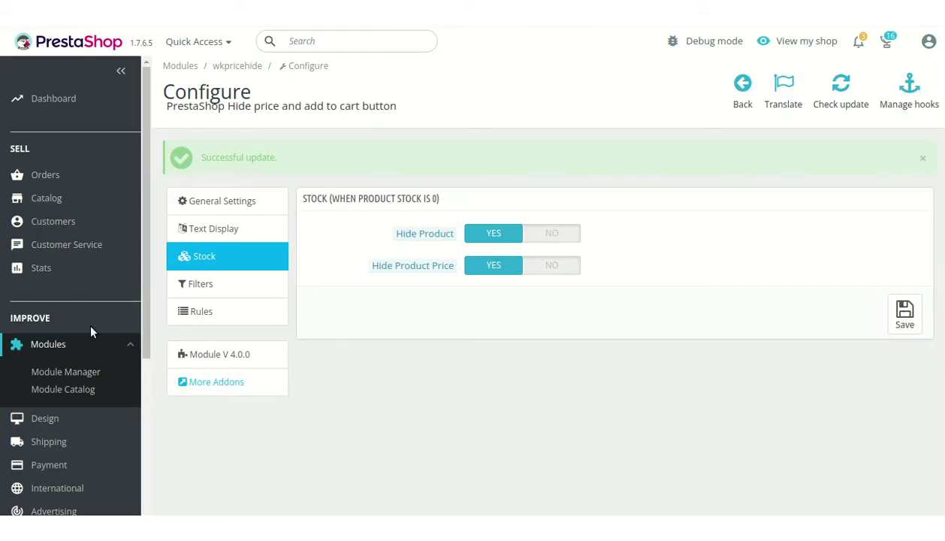
- Edit the Hummingbird notebook from Catalog > Products and show its combinations
{"action": "mouse_move", "coordinate": [79, 201]}
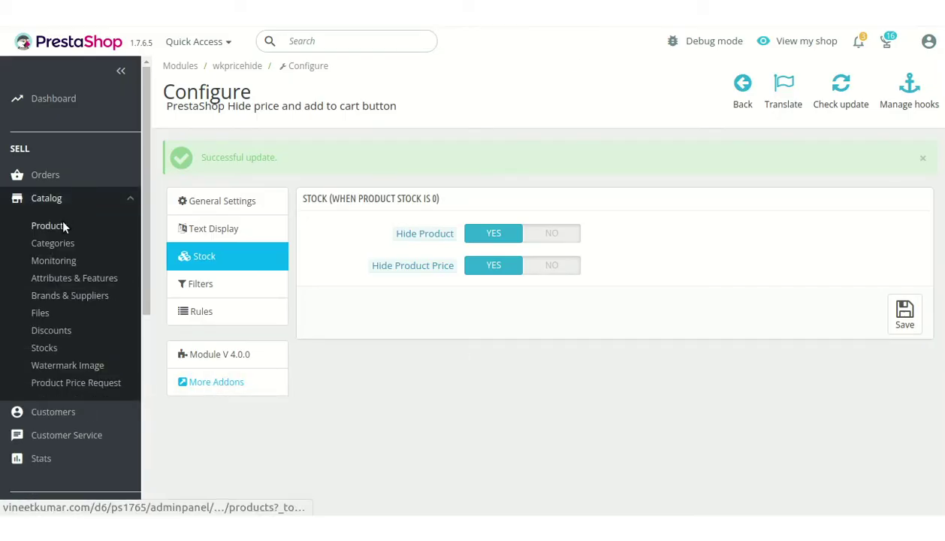
{"action": "left_click", "coordinate": [50, 226]}
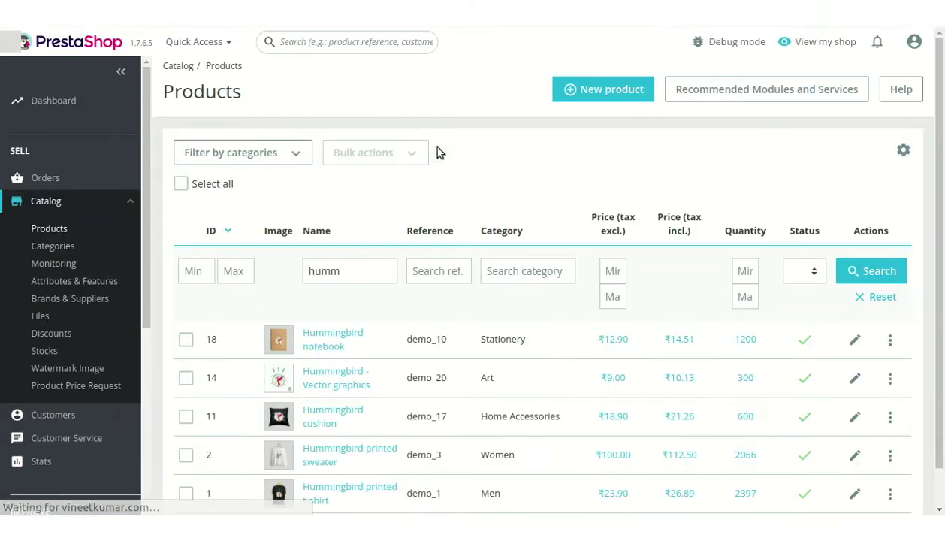
{"action": "left_click", "coordinate": [855, 342]}
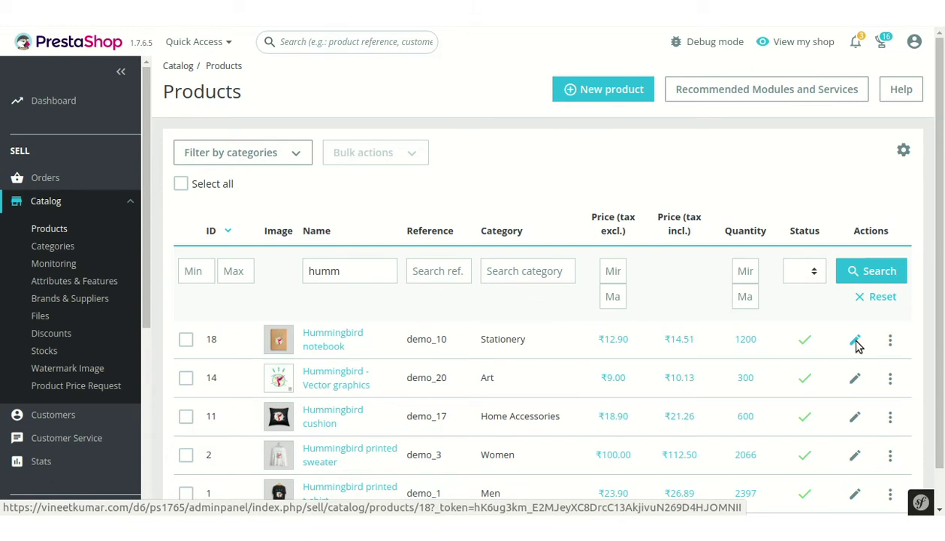
{"action": "left_click", "coordinate": [856, 341]}
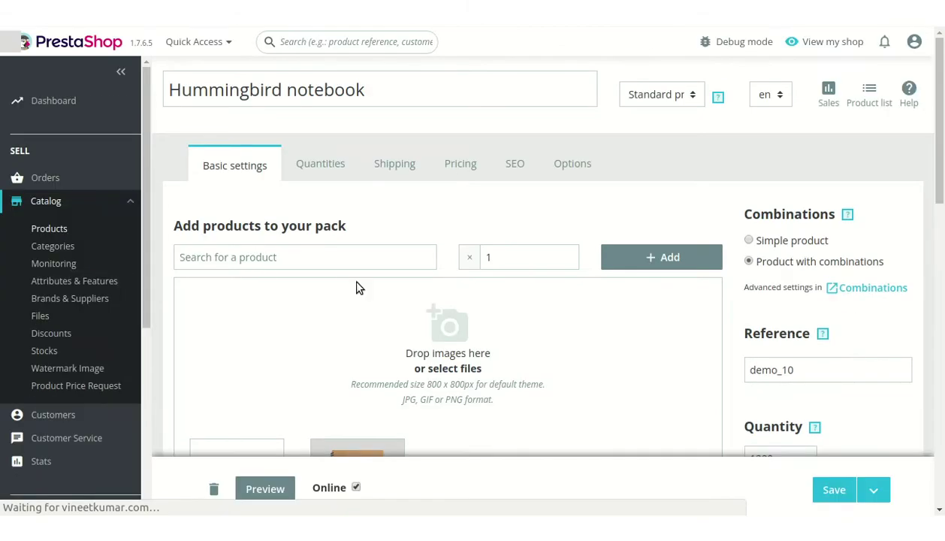
{"action": "scroll", "coordinate": [732, 288], "scroll_direction": "down", "scroll_amount": 7}
{"action": "scroll", "coordinate": [733, 287], "scroll_direction": "up", "scroll_amount": 3}
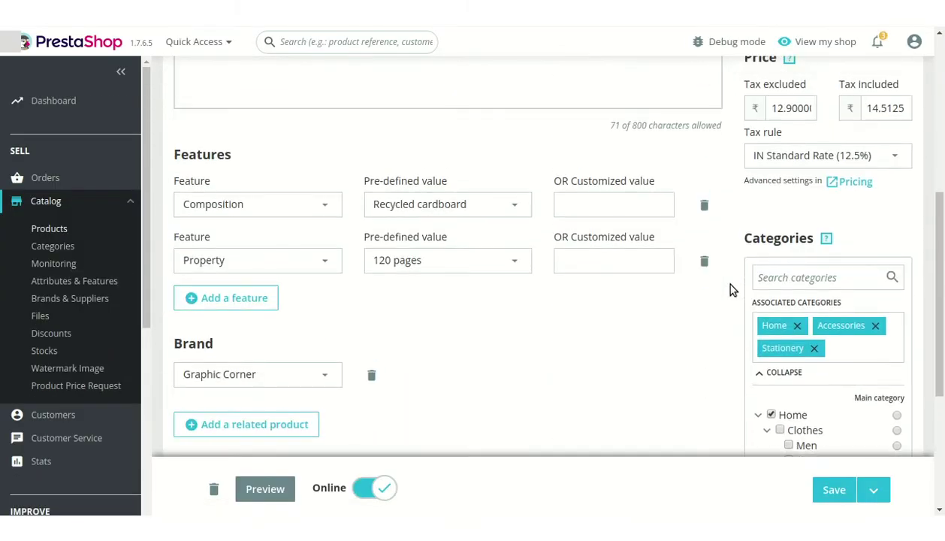
{"action": "scroll", "coordinate": [581, 318], "scroll_direction": "down", "scroll_amount": 2}
{"action": "scroll", "coordinate": [580, 318], "scroll_direction": "up", "scroll_amount": 5}
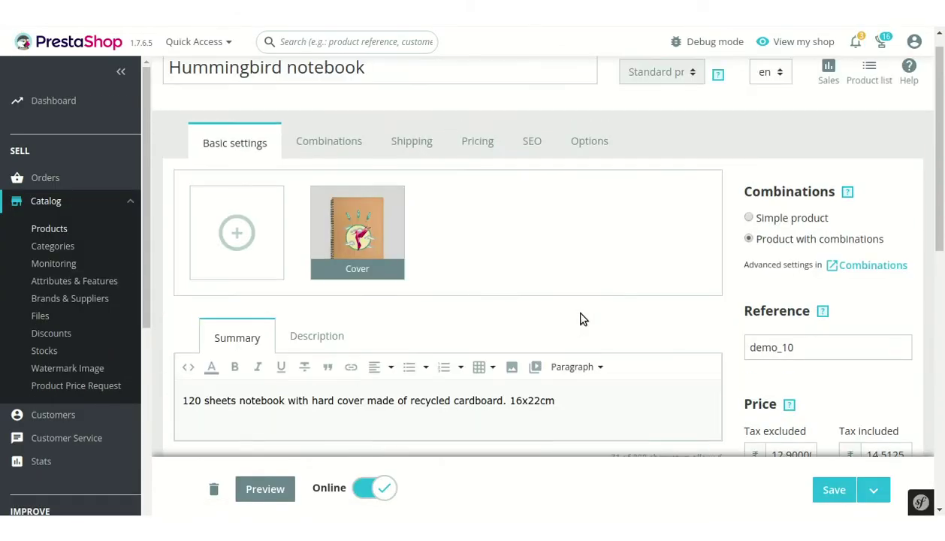
{"action": "left_click", "coordinate": [330, 142]}
{"action": "scroll", "coordinate": [430, 310], "scroll_direction": "down", "scroll_amount": 3}
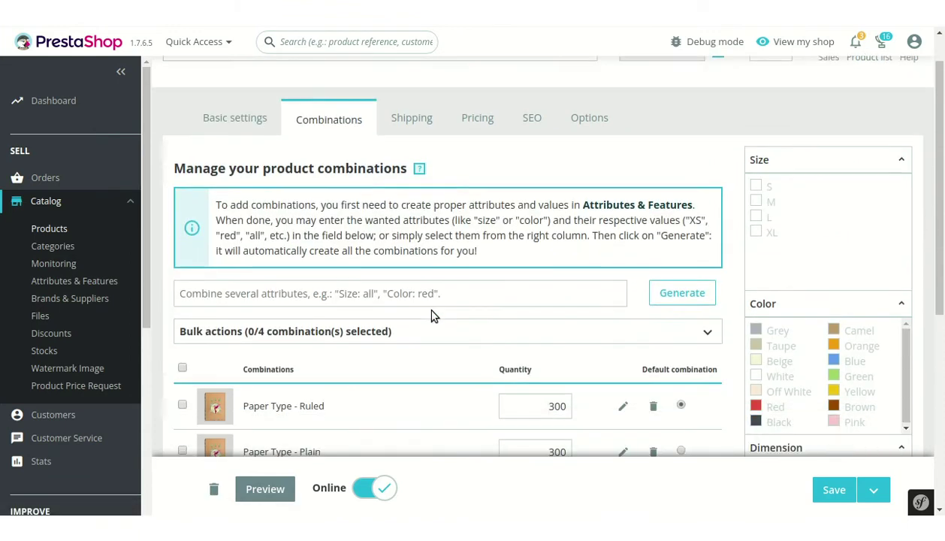
- Set the Ruled, Plain, Squarred and Doted quantities to 0 and save the product
{"action": "double_click", "coordinate": [548, 260]}
{"action": "type", "text": "0"}
{"action": "left_click", "coordinate": [544, 307]}
{"action": "left_click_drag", "start_coordinate": [544, 307], "coordinate": [563, 307]}
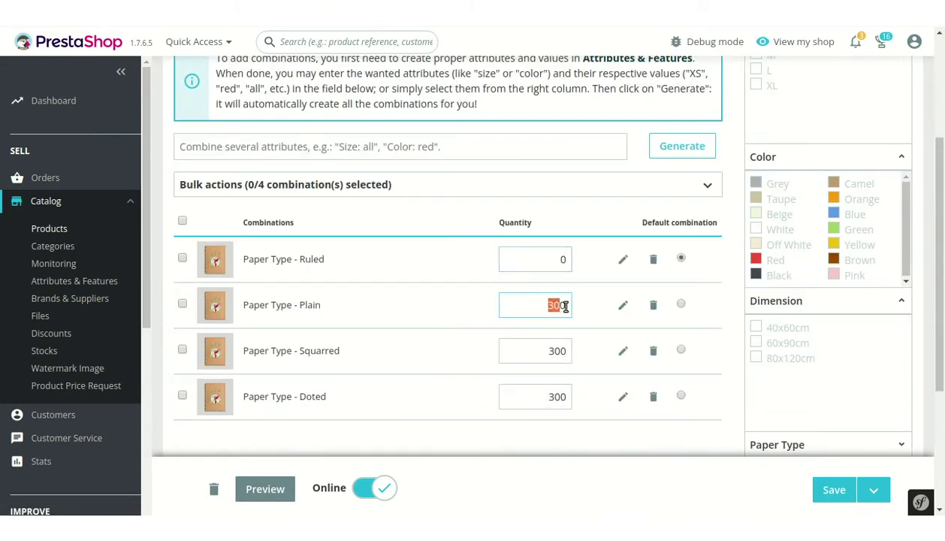
{"action": "type", "text": "0"}
{"action": "left_click_drag", "start_coordinate": [543, 350], "coordinate": [578, 359]}
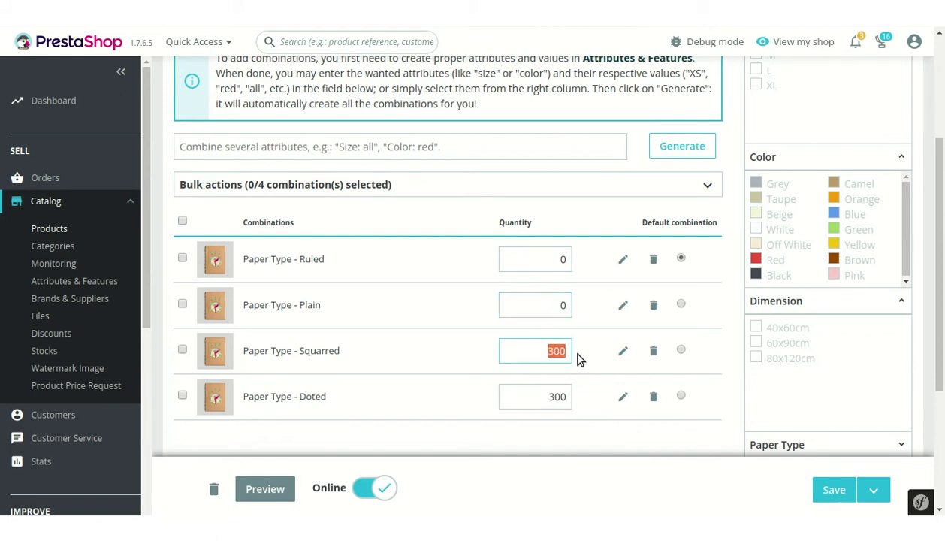
{"action": "type", "text": "0"}
{"action": "left_click_drag", "start_coordinate": [549, 400], "coordinate": [575, 402]}
{"action": "type", "text": "0"}
{"action": "left_click", "coordinate": [826, 491]}
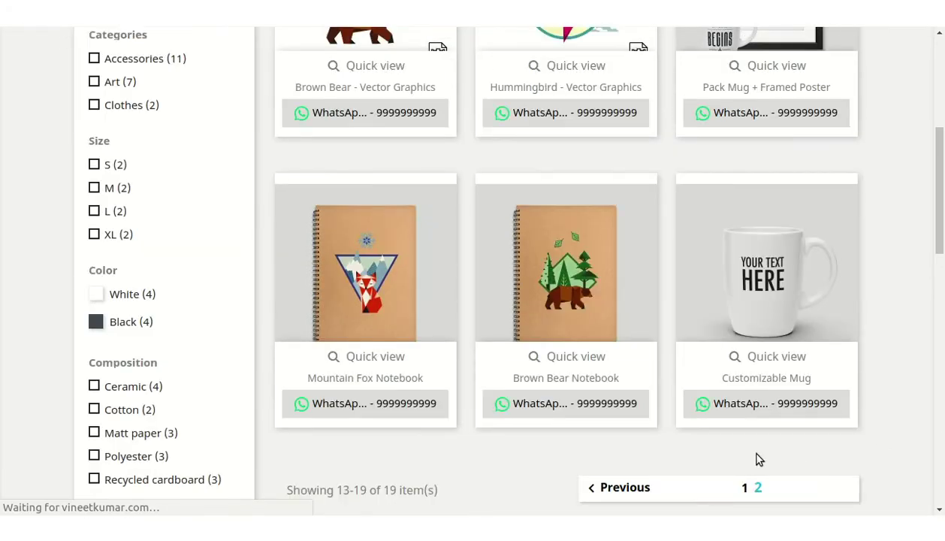
- Scroll through the storefront listing to confirm the Hummingbird Notebook no longer appears
{"action": "scroll", "coordinate": [496, 444], "scroll_direction": "up", "scroll_amount": 2}
{"action": "scroll", "coordinate": [496, 444], "scroll_direction": "down", "scroll_amount": 2}
{"action": "scroll", "coordinate": [496, 444], "scroll_direction": "up", "scroll_amount": 3}
{"action": "scroll", "coordinate": [448, 377], "scroll_direction": "down", "scroll_amount": 1}
{"action": "scroll", "coordinate": [447, 376], "scroll_direction": "down", "scroll_amount": 3}
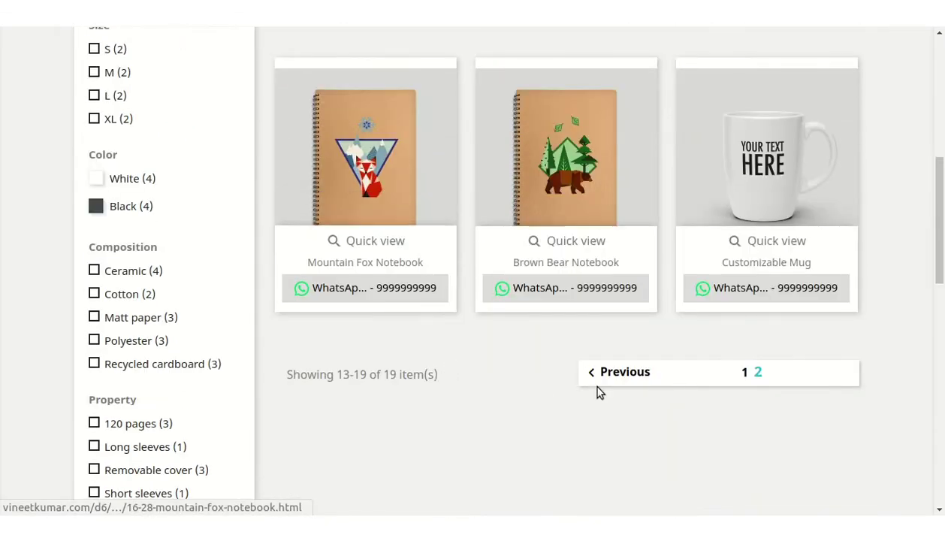
{"action": "scroll", "coordinate": [598, 391], "scroll_direction": "up", "scroll_amount": 4}
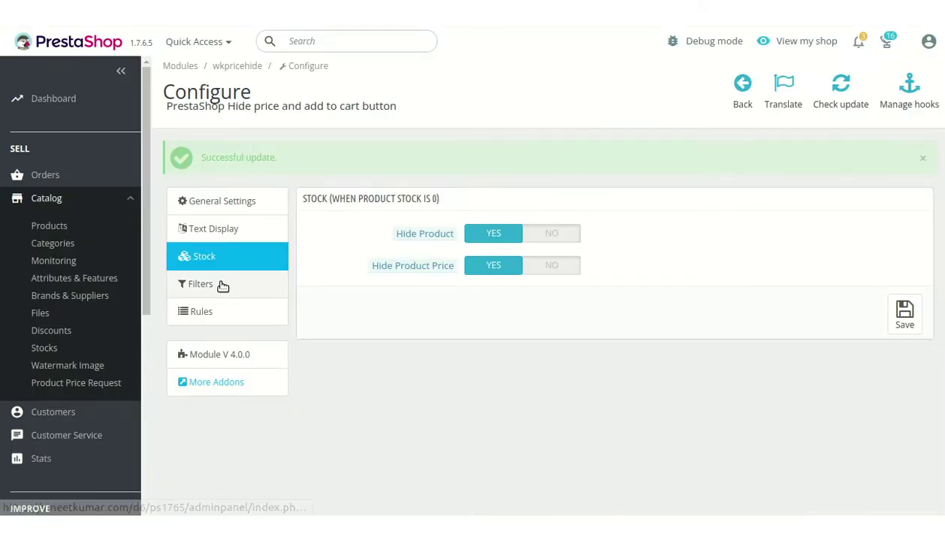
- In the Filters tab, switch Date Range on for 2022-03-05 to 2022-03-10 and set Schedules to YES
{"action": "left_click", "coordinate": [219, 284]}
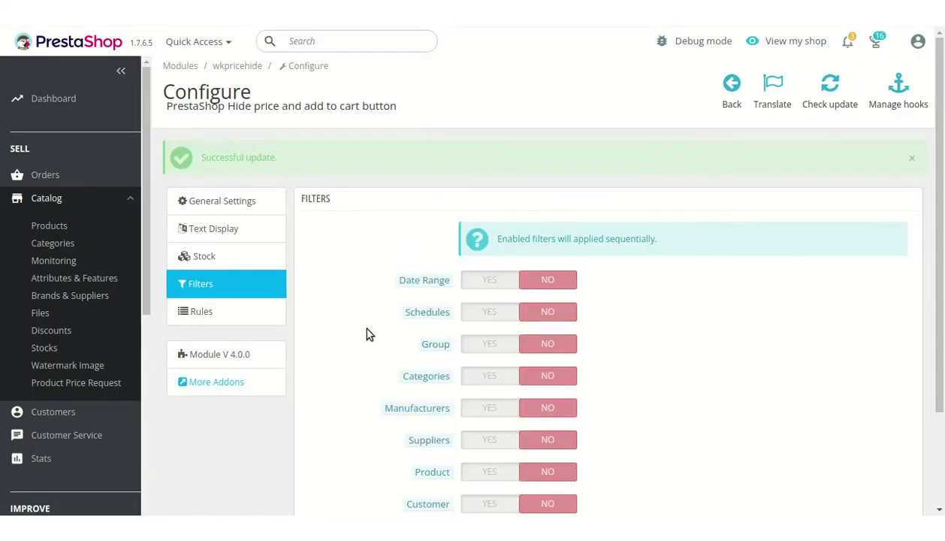
{"action": "scroll", "coordinate": [368, 334], "scroll_direction": "down", "scroll_amount": 1}
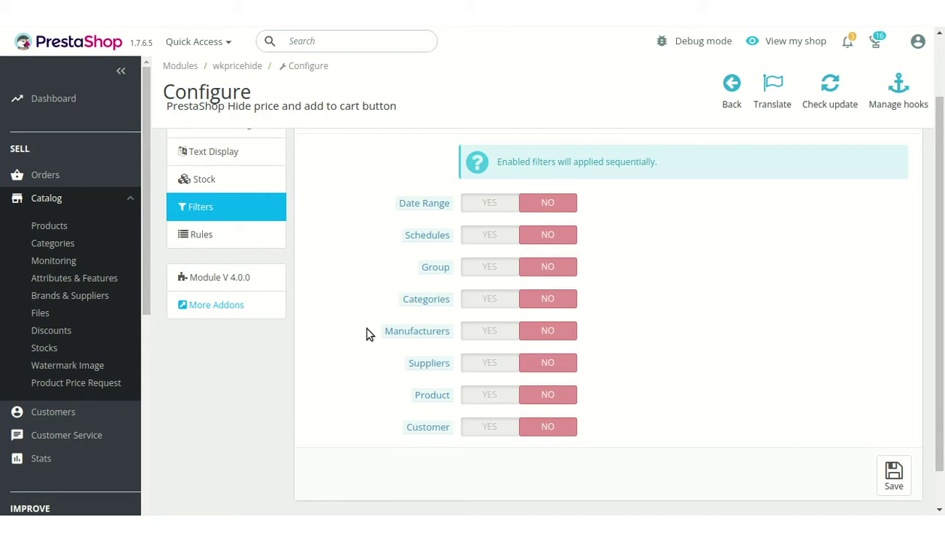
{"action": "left_click", "coordinate": [488, 204]}
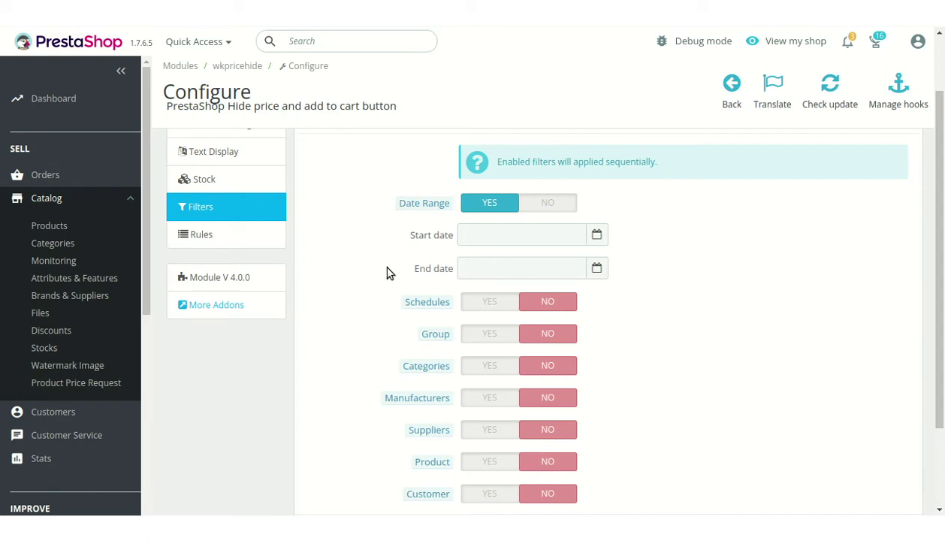
{"action": "left_click", "coordinate": [542, 226]}
{"action": "left_click", "coordinate": [592, 303]}
{"action": "left_click", "coordinate": [559, 269]}
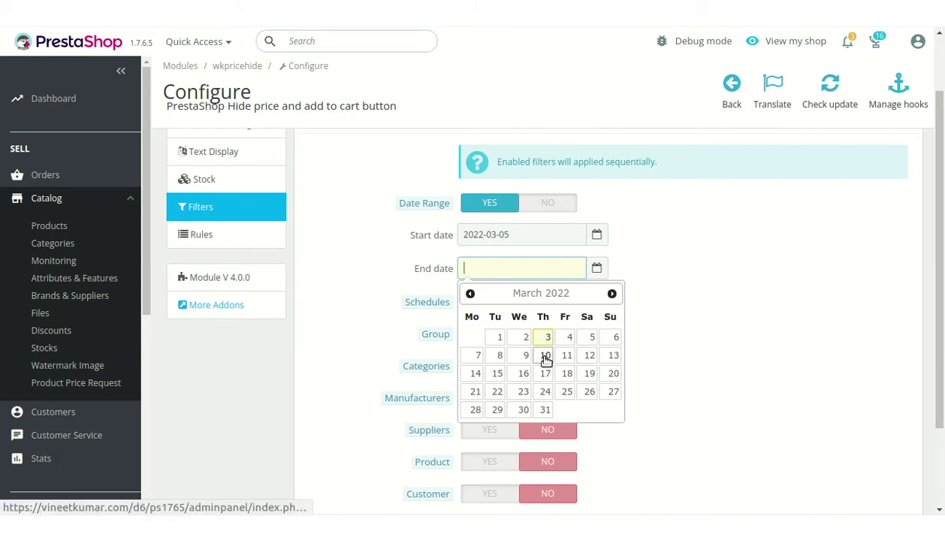
{"action": "left_click", "coordinate": [545, 355]}
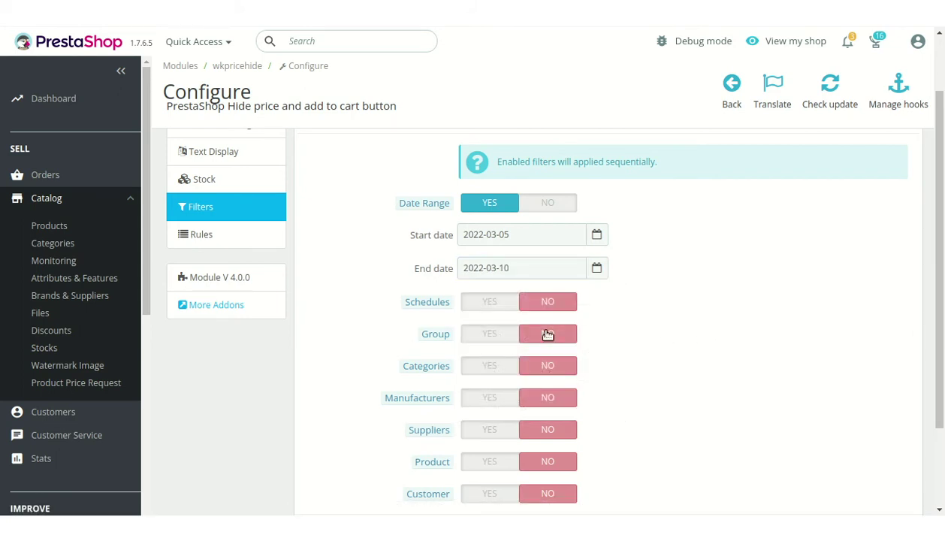
{"action": "left_click", "coordinate": [484, 304]}
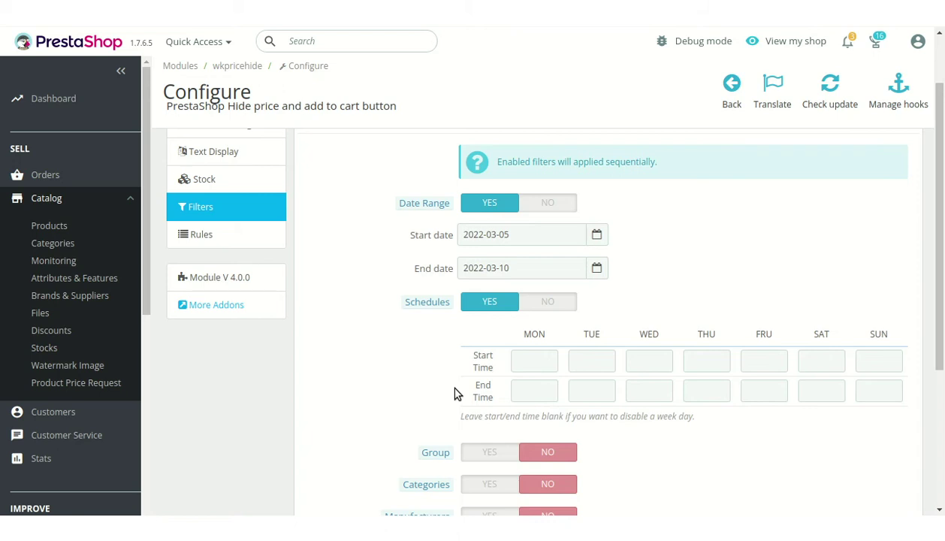
- Set Monday's schedule to 07:00–14:00
{"action": "left_click", "coordinate": [537, 362]}
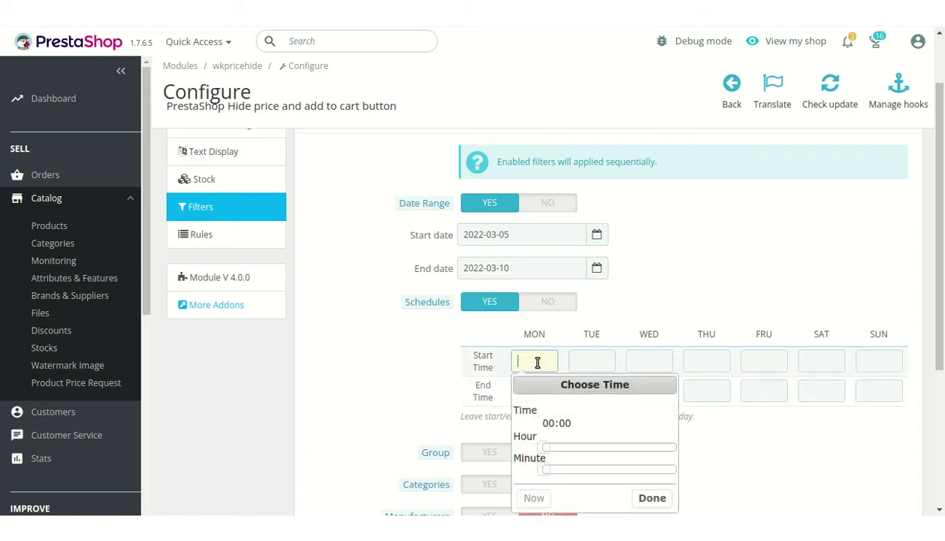
{"action": "scroll", "coordinate": [751, 473], "scroll_direction": "down", "scroll_amount": 1}
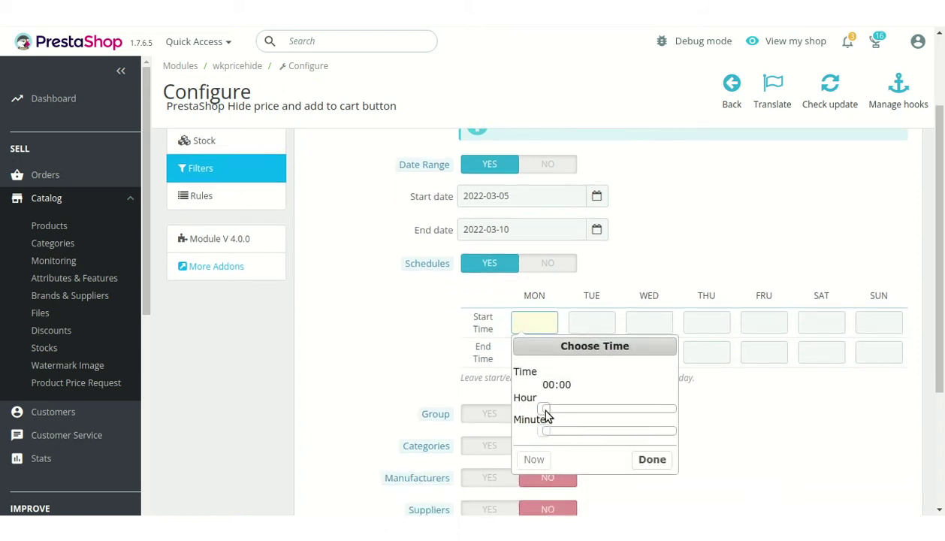
{"action": "left_click", "coordinate": [580, 409]}
{"action": "left_click_drag", "start_coordinate": [584, 413], "coordinate": [590, 411]}
{"action": "left_click", "coordinate": [652, 459]}
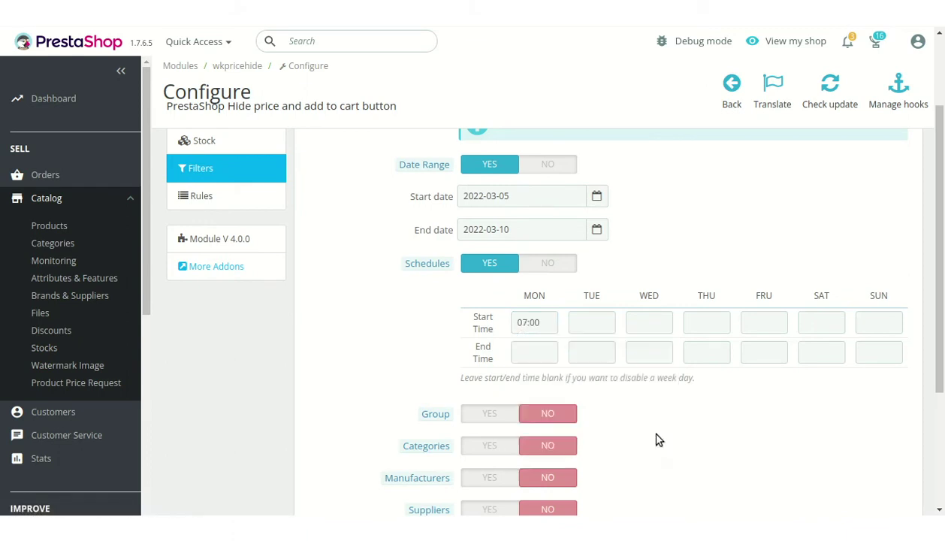
{"action": "left_click", "coordinate": [543, 360]}
{"action": "left_click_drag", "start_coordinate": [544, 442], "coordinate": [624, 440]}
{"action": "left_click", "coordinate": [657, 488]}
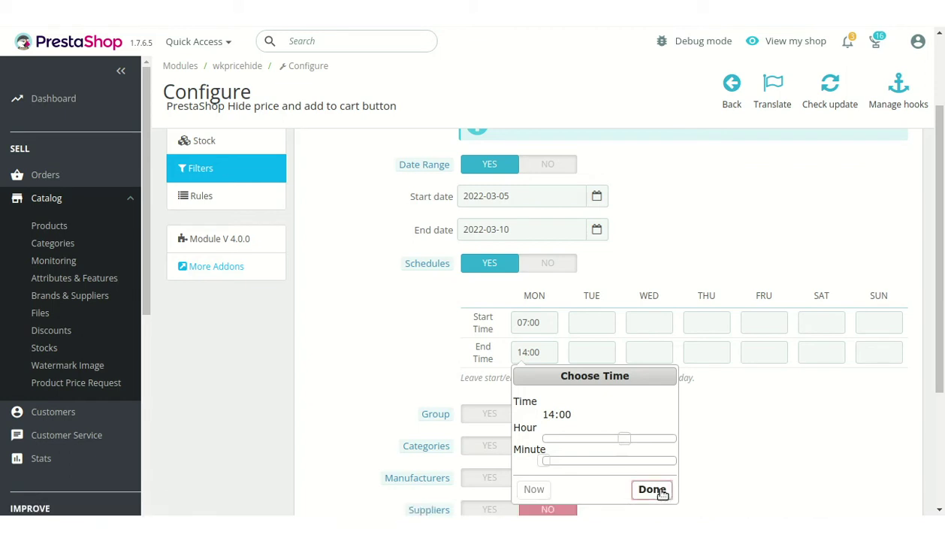
- Set Tuesday's schedule to 10:00–13:00
{"action": "left_click", "coordinate": [577, 324]}
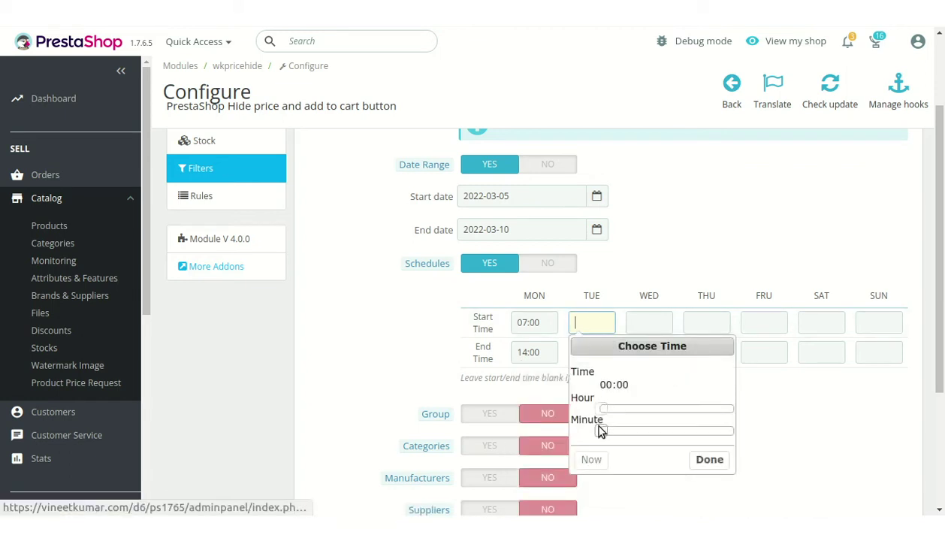
{"action": "left_click_drag", "start_coordinate": [602, 409], "coordinate": [659, 410]}
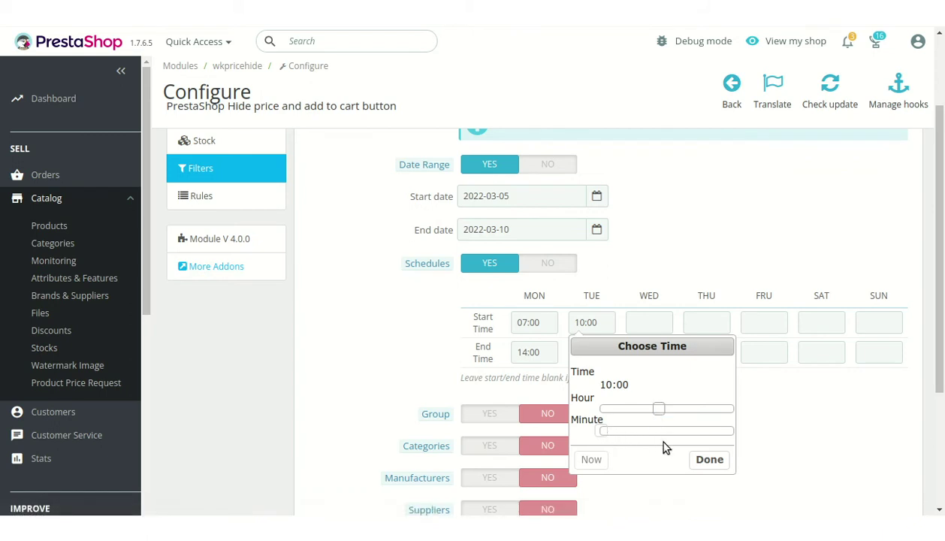
{"action": "left_click", "coordinate": [705, 460]}
{"action": "left_click", "coordinate": [598, 356]}
{"action": "left_click_drag", "start_coordinate": [602, 441], "coordinate": [678, 442]}
{"action": "left_click", "coordinate": [712, 490]}
- Set Wednesday's schedule to 13:00–20:00
{"action": "left_click", "coordinate": [650, 328]}
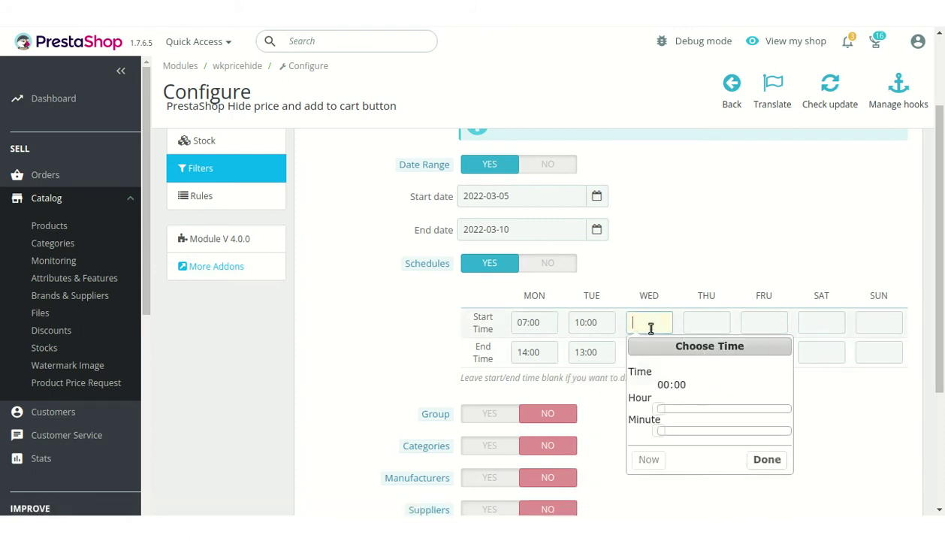
{"action": "left_click_drag", "start_coordinate": [659, 412], "coordinate": [736, 417]}
{"action": "left_click", "coordinate": [765, 459]}
{"action": "left_click", "coordinate": [653, 353]}
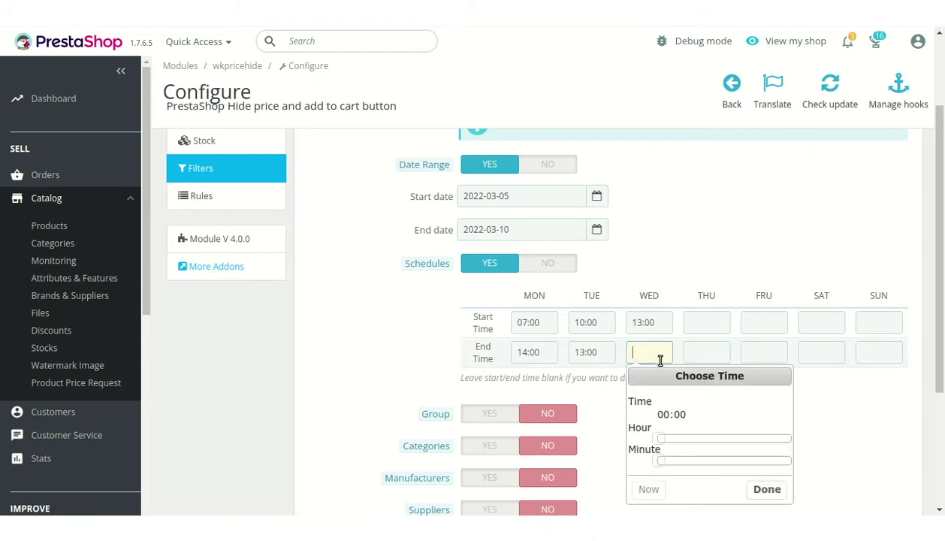
{"action": "left_click_drag", "start_coordinate": [665, 439], "coordinate": [774, 439]}
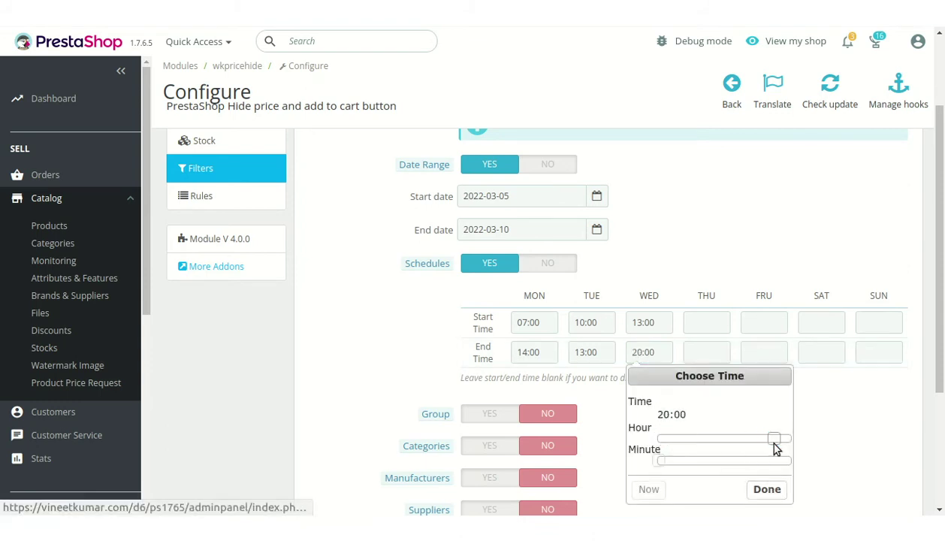
{"action": "left_click", "coordinate": [775, 490]}
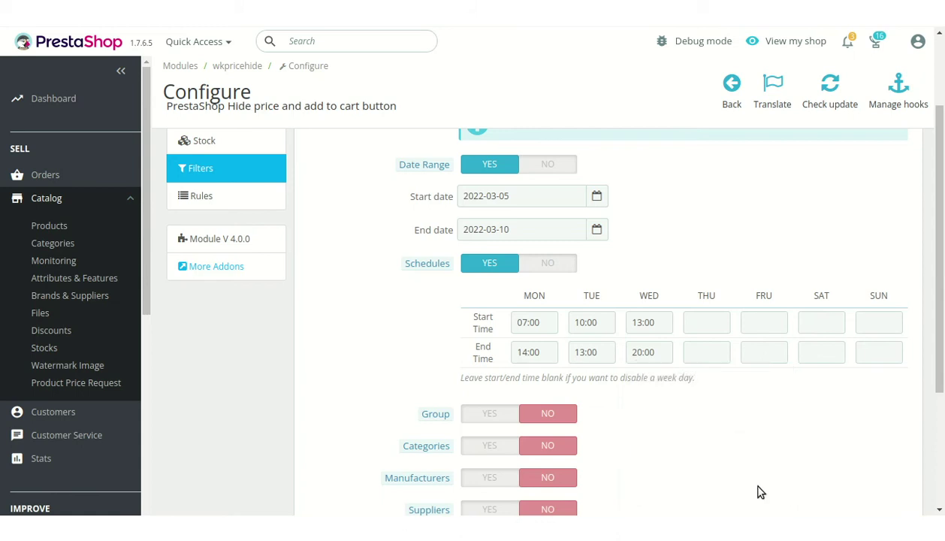
- Turn on the Group filter and tick the marketplaceselller group
{"action": "left_click", "coordinate": [473, 415]}
{"action": "scroll", "coordinate": [443, 383], "scroll_direction": "down", "scroll_amount": 1}
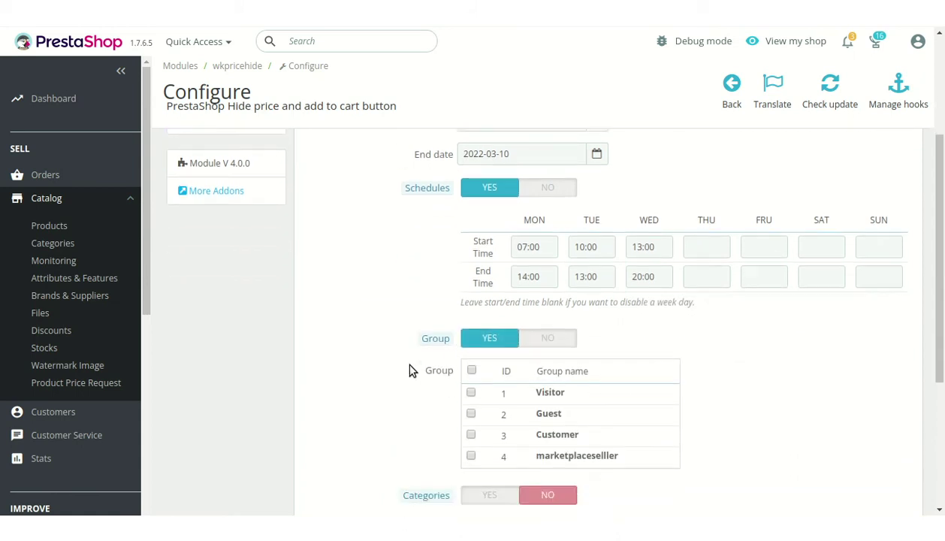
{"action": "scroll", "coordinate": [412, 371], "scroll_direction": "down", "scroll_amount": 1}
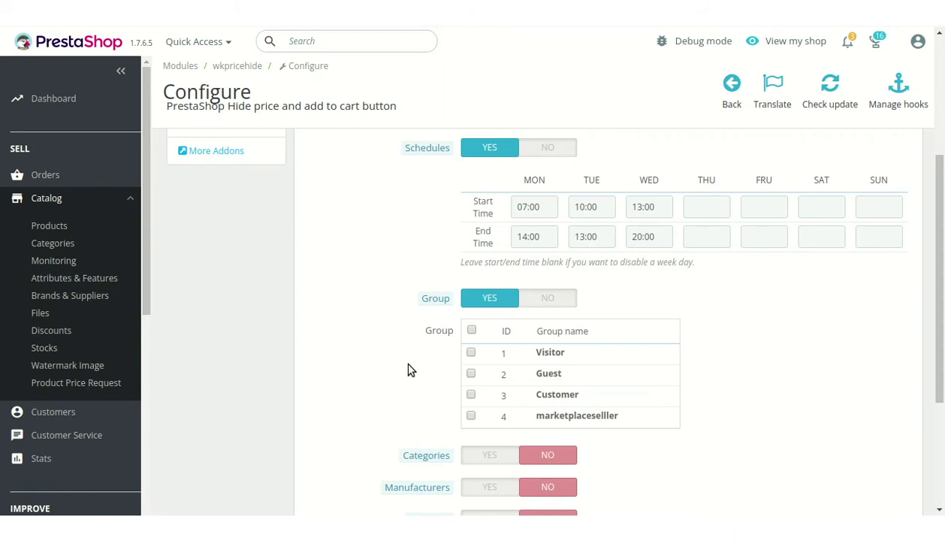
{"action": "left_click", "coordinate": [470, 415]}
{"action": "scroll", "coordinate": [419, 400], "scroll_direction": "down", "scroll_amount": 1}
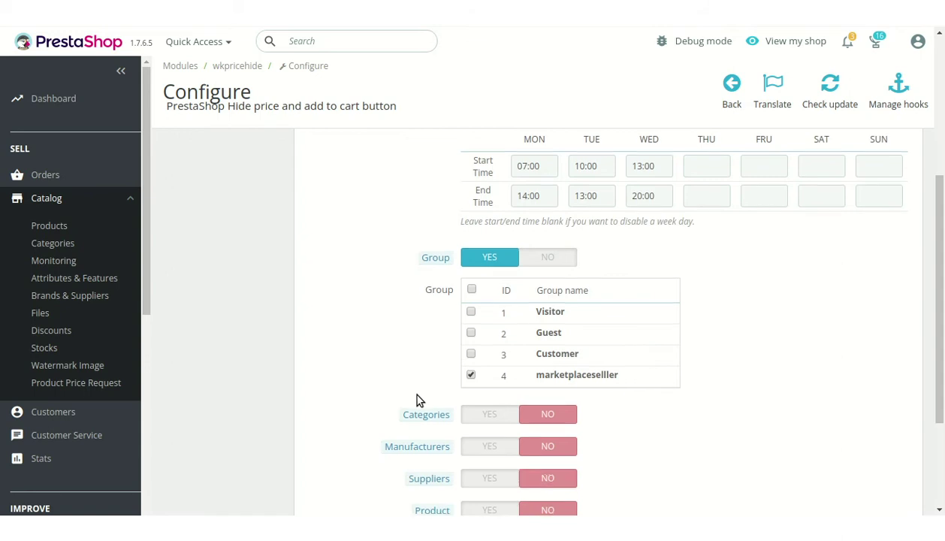
{"action": "scroll", "coordinate": [584, 393], "scroll_direction": "down", "scroll_amount": 1}
{"action": "scroll", "coordinate": [918, 343], "scroll_direction": "down", "scroll_amount": 2}
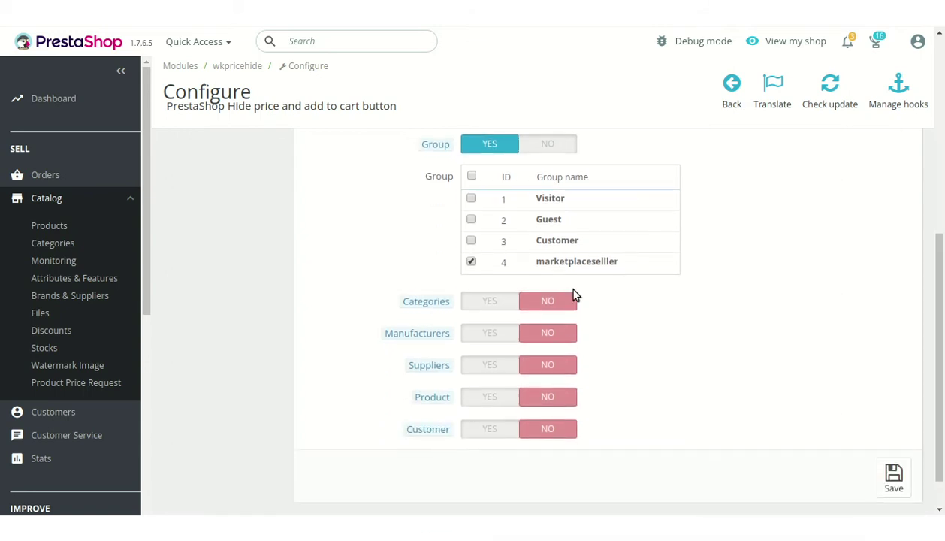
- Turn on the Categories filter, tick Art under Root > Home, and save
{"action": "left_click", "coordinate": [489, 302]}
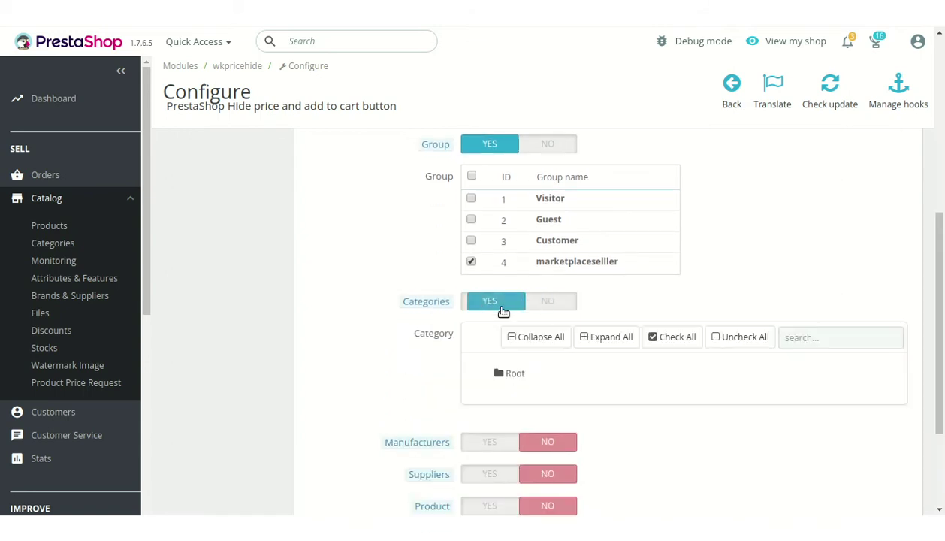
{"action": "left_click", "coordinate": [514, 374]}
{"action": "left_click", "coordinate": [547, 392]}
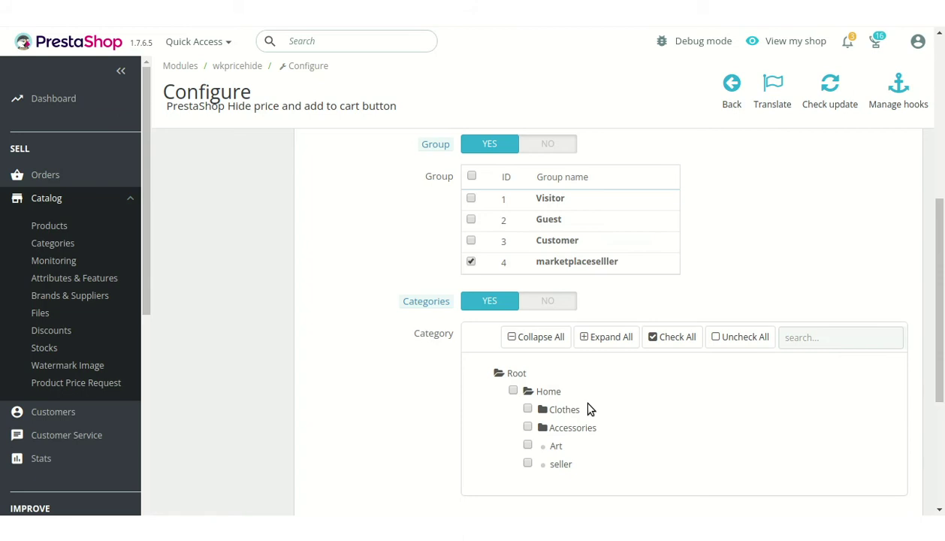
{"action": "left_click", "coordinate": [527, 445]}
{"action": "scroll", "coordinate": [368, 385], "scroll_direction": "down", "scroll_amount": 2}
{"action": "scroll", "coordinate": [368, 386], "scroll_direction": "down", "scroll_amount": 1}
{"action": "left_click", "coordinate": [893, 445]}
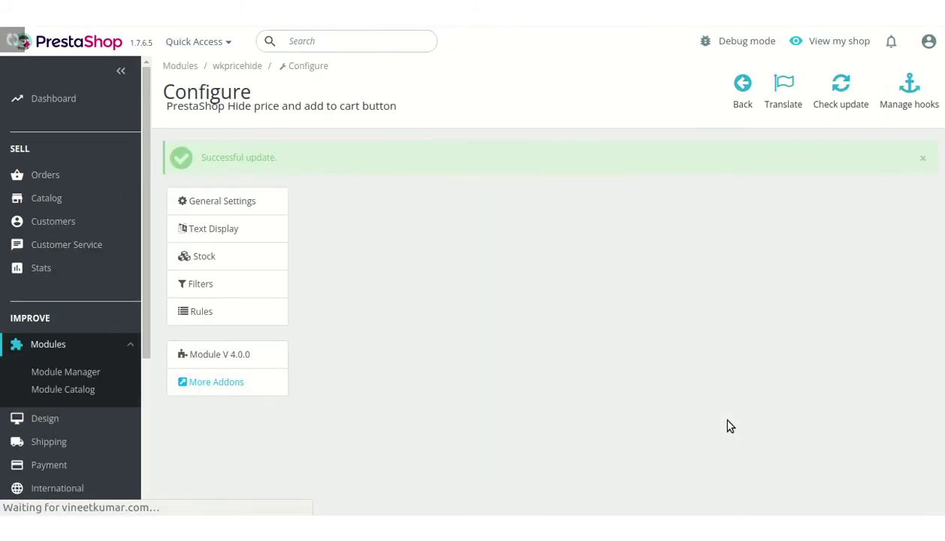
{"action": "scroll", "coordinate": [405, 354], "scroll_direction": "down", "scroll_amount": 6}
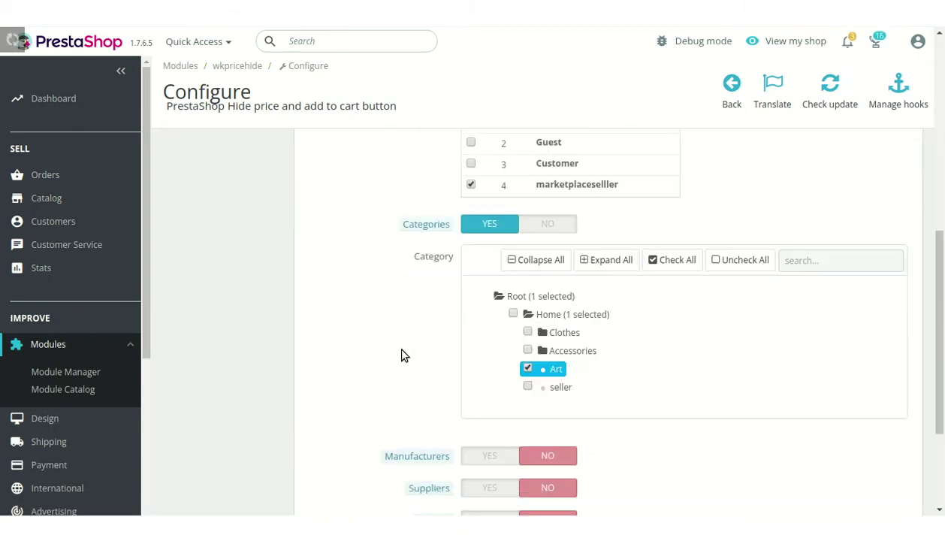
{"action": "scroll", "coordinate": [402, 355], "scroll_direction": "down", "scroll_amount": 1}
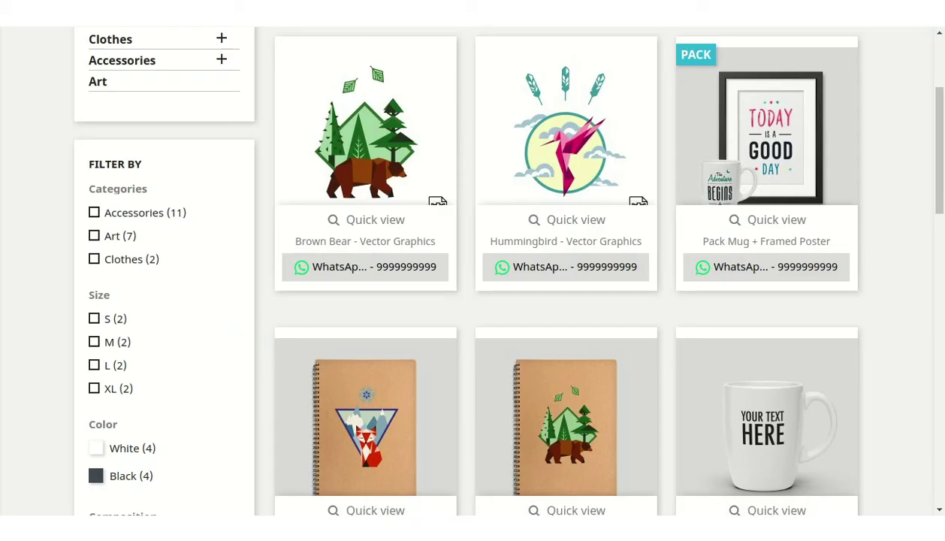
{"action": "scroll", "coordinate": [836, 289], "scroll_direction": "up", "scroll_amount": 3}
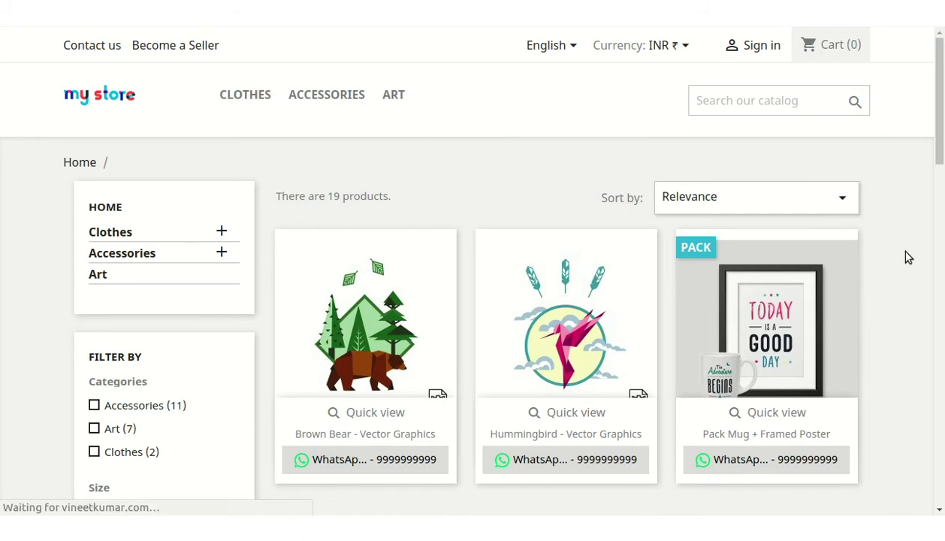
- Scroll through the Art category's 7 storefront products and back up
{"action": "scroll", "coordinate": [871, 264], "scroll_direction": "down", "scroll_amount": 3}
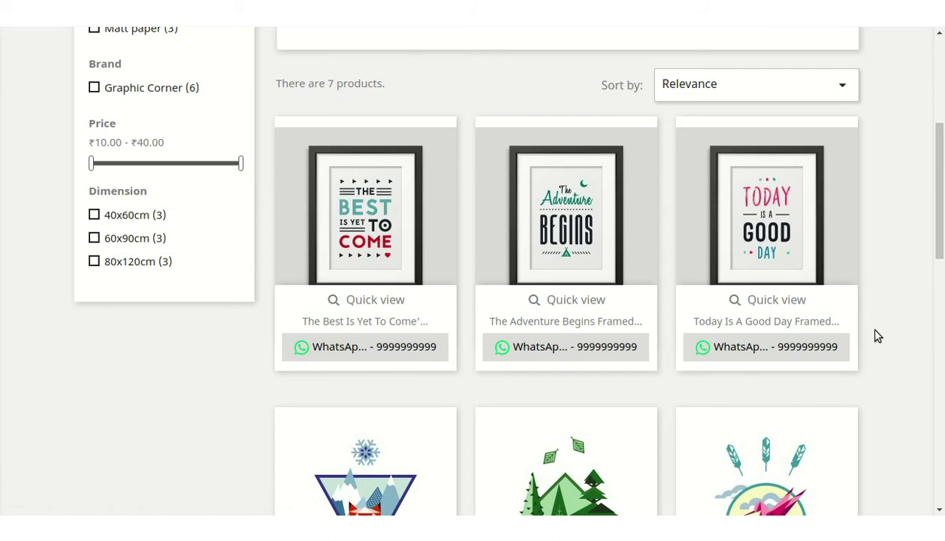
{"action": "scroll", "coordinate": [877, 336], "scroll_direction": "down", "scroll_amount": 2}
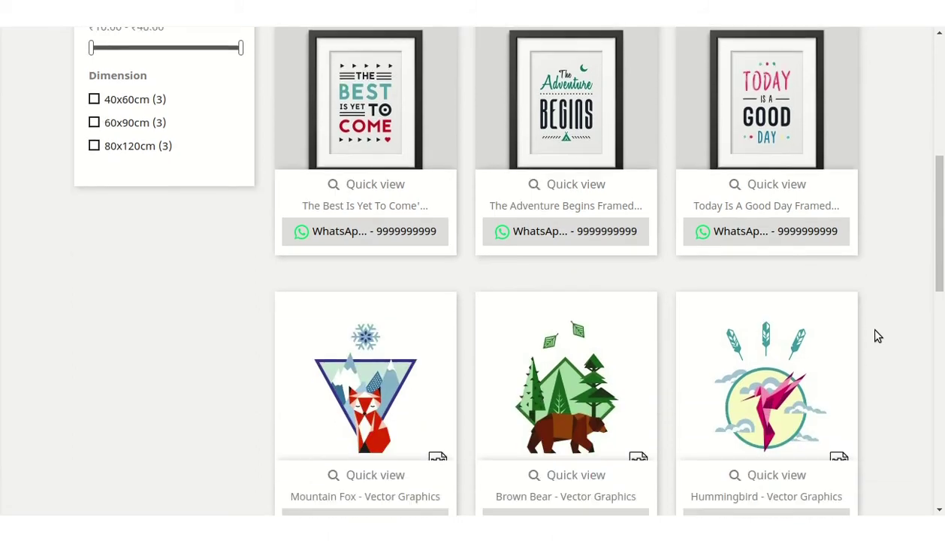
{"action": "scroll", "coordinate": [878, 336], "scroll_direction": "down", "scroll_amount": 3}
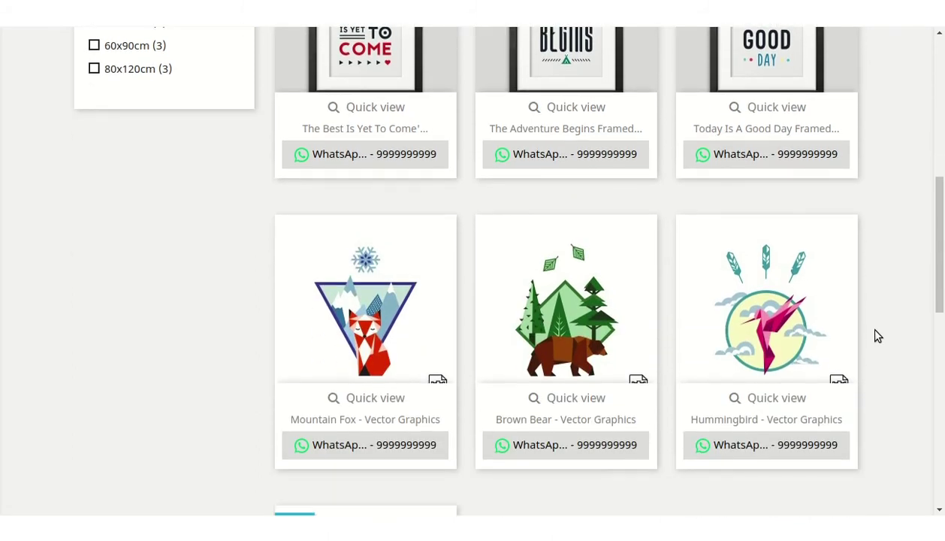
{"action": "scroll", "coordinate": [877, 336], "scroll_direction": "down", "scroll_amount": 3}
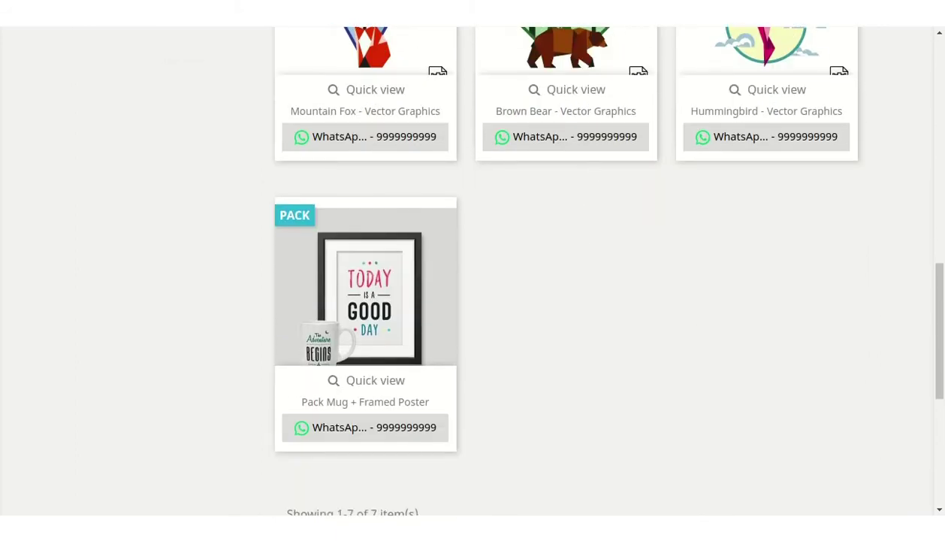
{"action": "scroll", "coordinate": [505, 190], "scroll_direction": "up", "scroll_amount": 12}
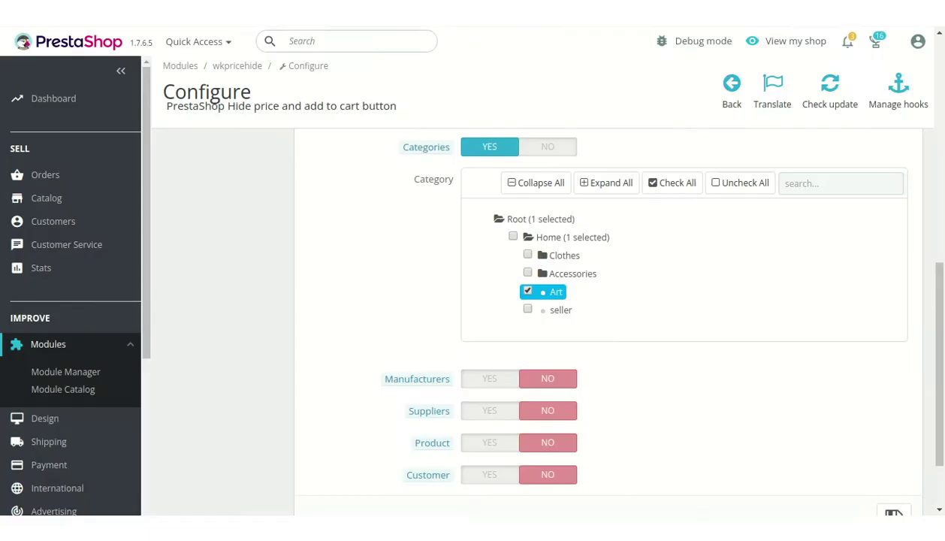
{"action": "scroll", "coordinate": [630, 338], "scroll_direction": "down", "scroll_amount": 1}
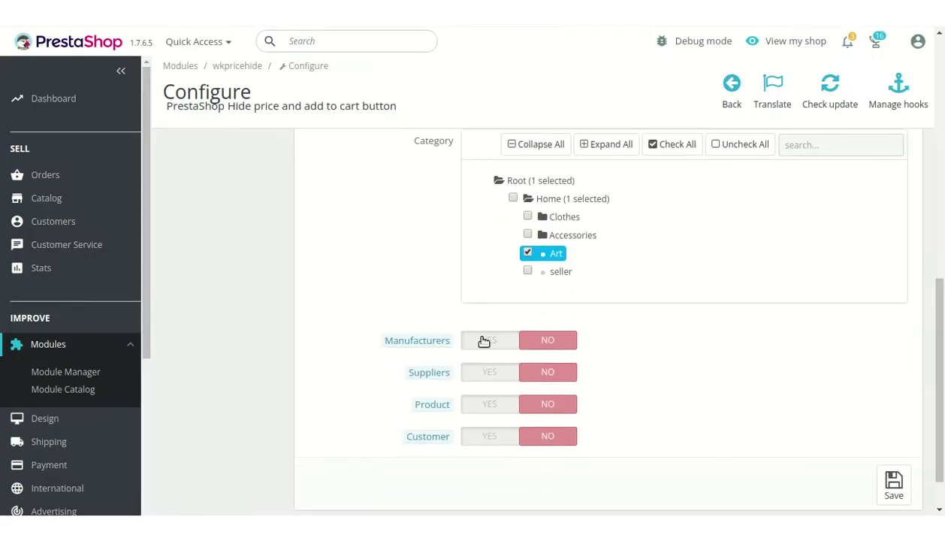
- Switch the Manufacturers filter on, and toggle Suppliers on then back off
{"action": "left_click", "coordinate": [484, 342]}
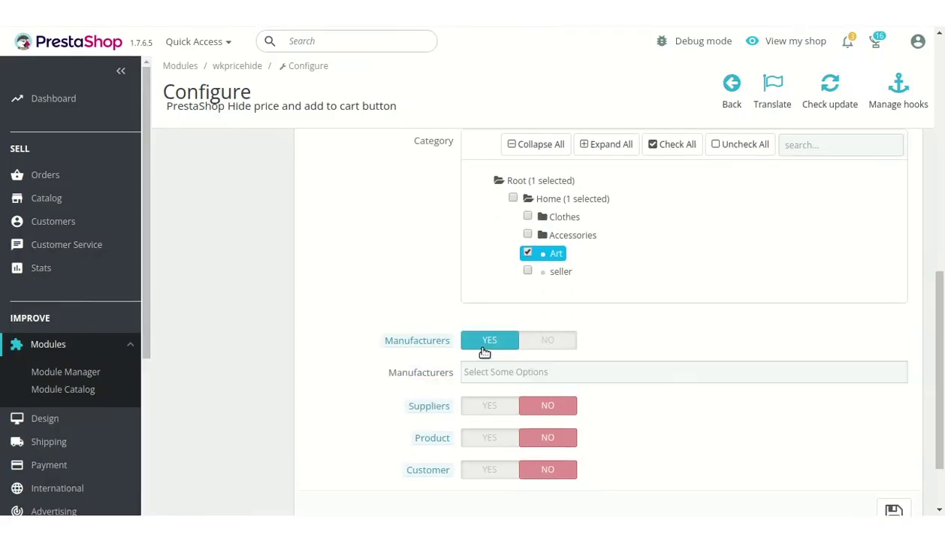
{"action": "left_click", "coordinate": [484, 407]}
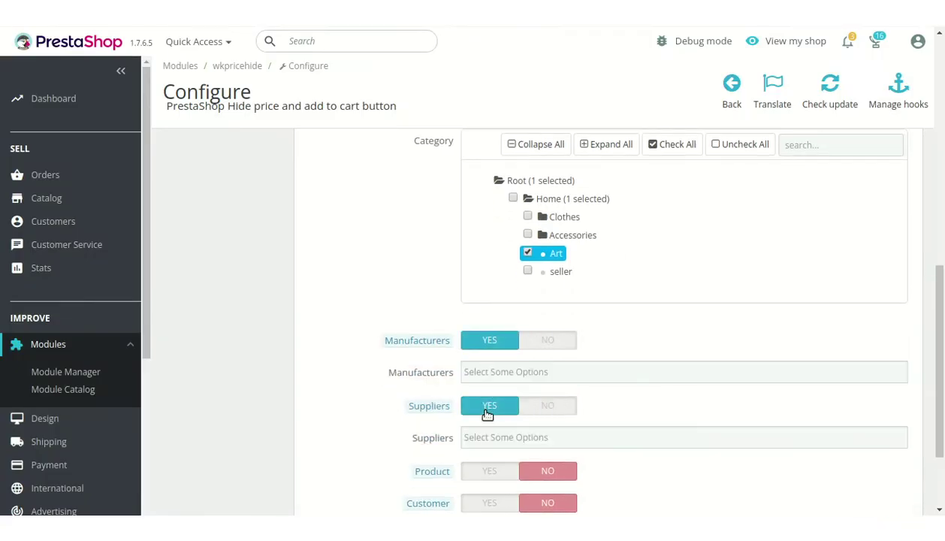
{"action": "left_click", "coordinate": [523, 410]}
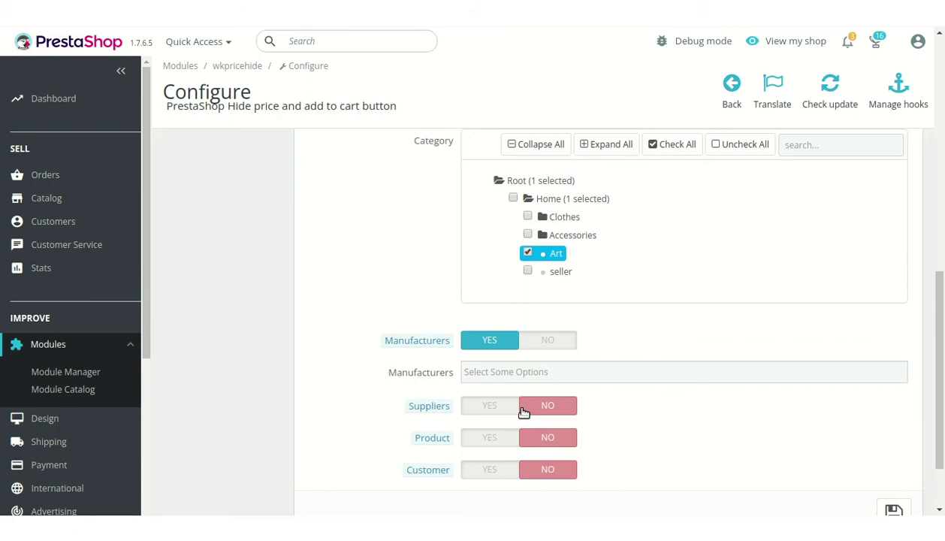
- Add Graphic Corner and Studio Design as manufacturers, remove both, and set Manufacturers back to NO
{"action": "left_click", "coordinate": [510, 372]}
{"action": "left_click", "coordinate": [516, 390]}
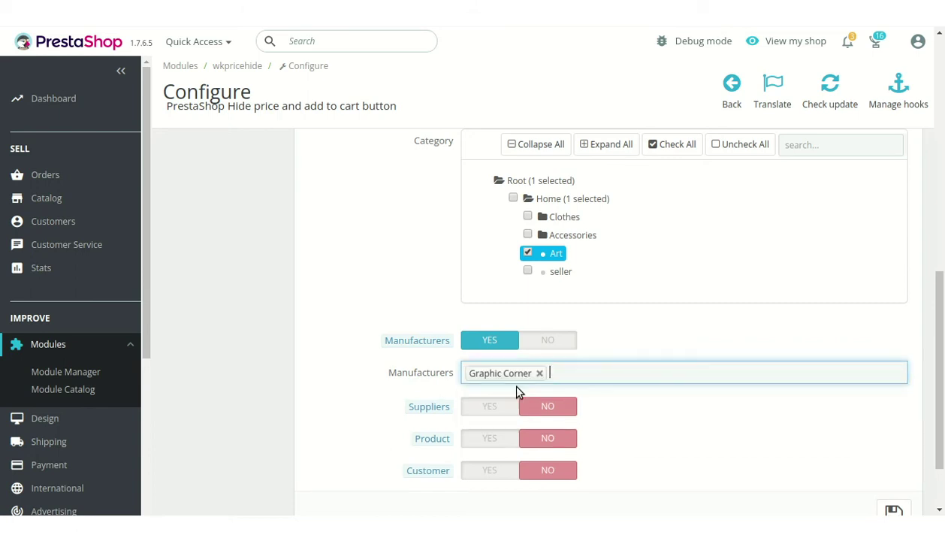
{"action": "left_click", "coordinate": [569, 375]}
{"action": "left_click", "coordinate": [569, 392]}
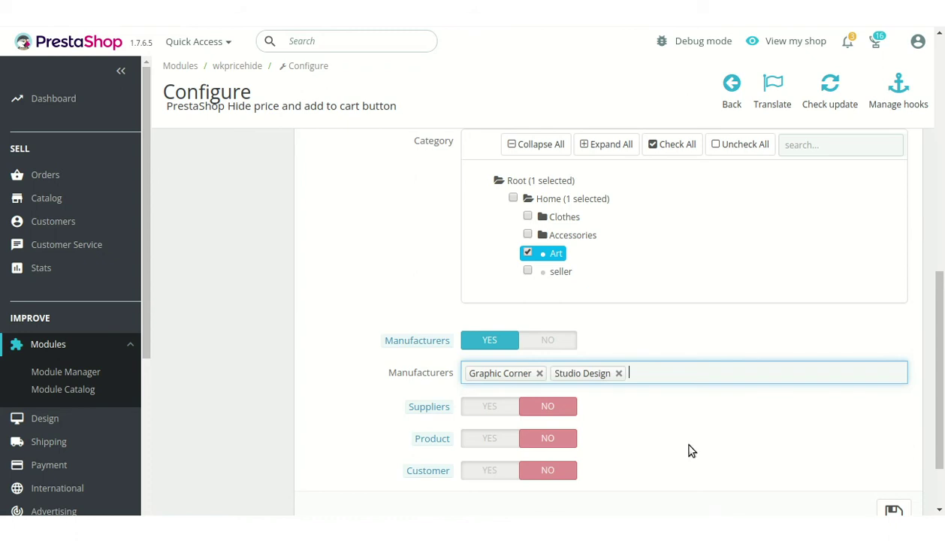
{"action": "scroll", "coordinate": [690, 449], "scroll_direction": "down", "scroll_amount": 2}
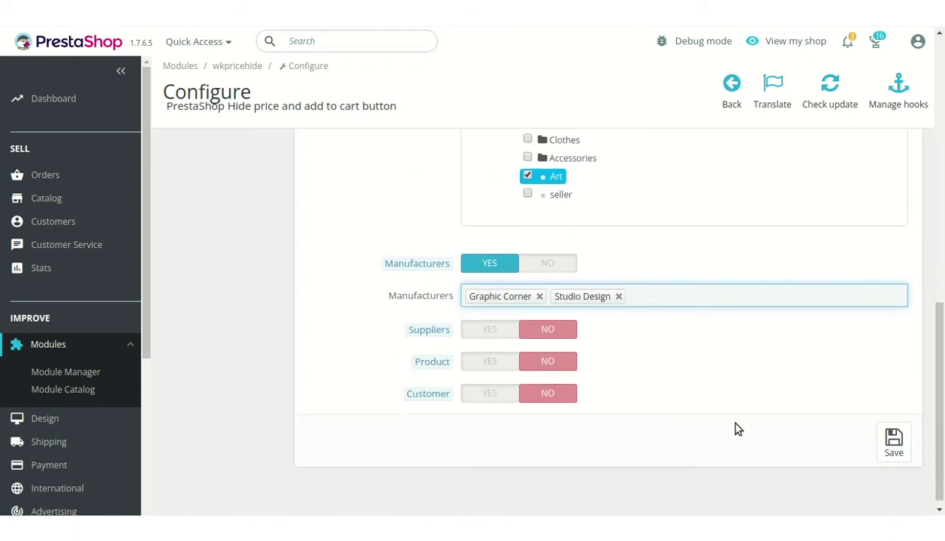
{"action": "left_click", "coordinate": [539, 298]}
{"action": "left_click", "coordinate": [534, 297]}
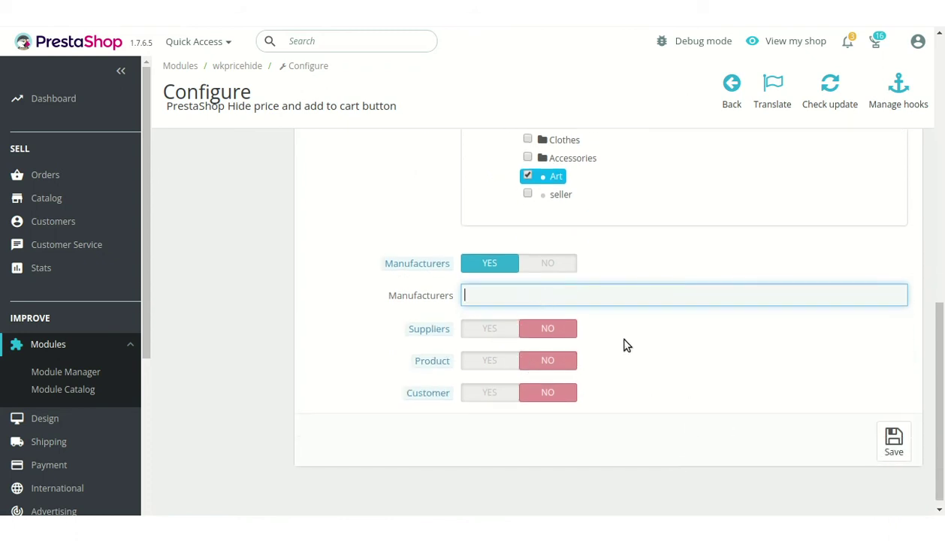
{"action": "left_click", "coordinate": [553, 265]}
- Turn on the Product filter, add the Hummingbird printed sweater found via 'humm', and save
{"action": "left_click", "coordinate": [506, 358]}
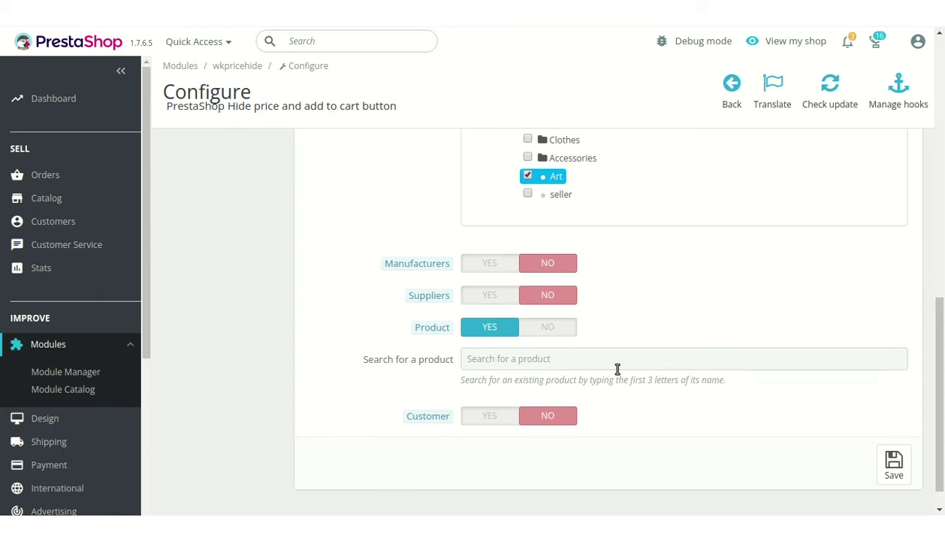
{"action": "left_click", "coordinate": [490, 364]}
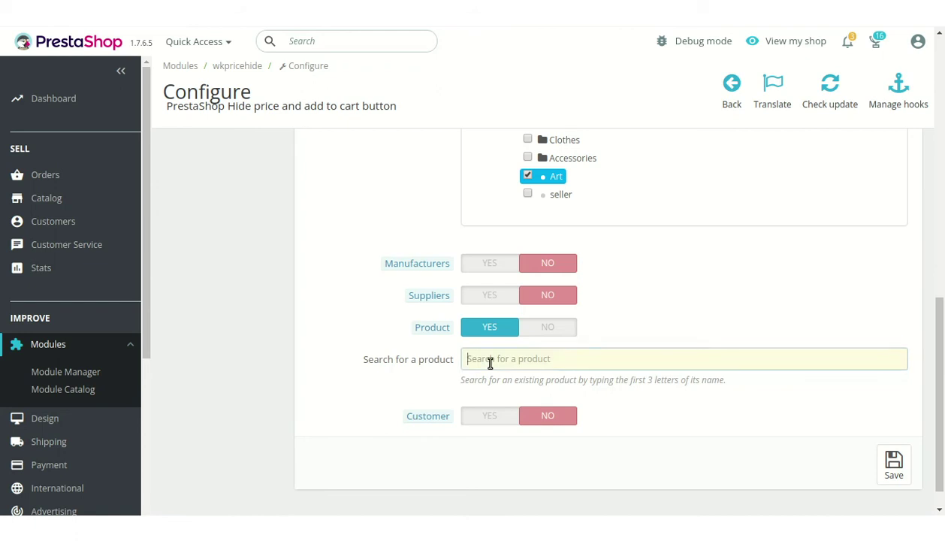
{"action": "type", "text": "humm"}
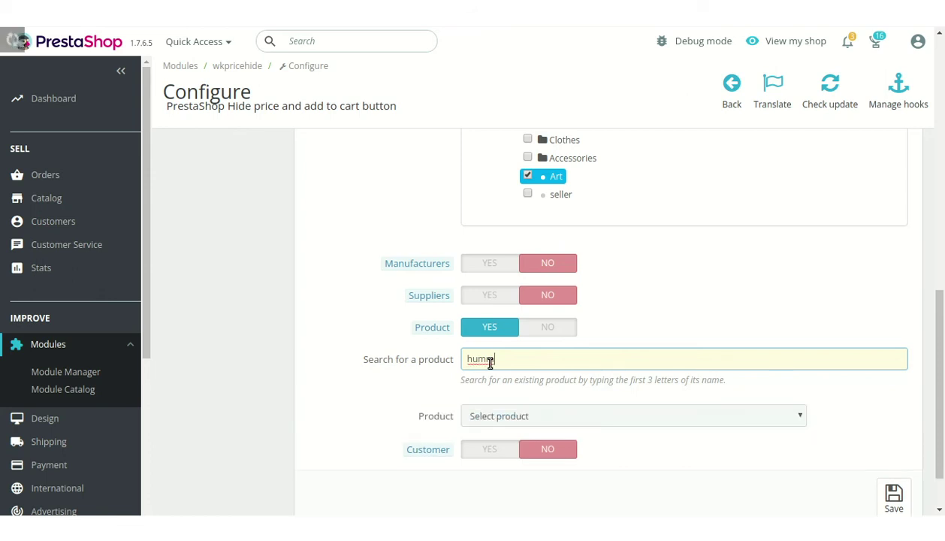
{"action": "left_click", "coordinate": [517, 426]}
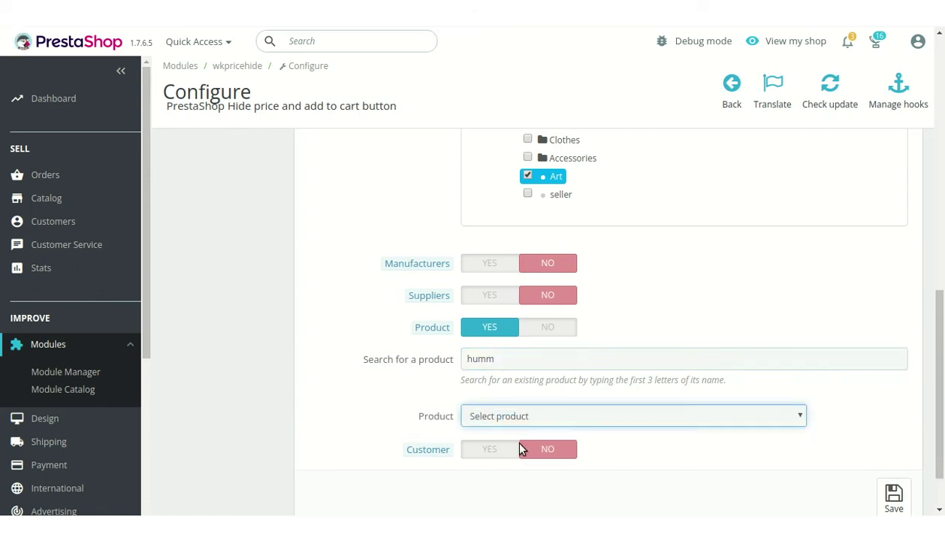
{"action": "left_click", "coordinate": [525, 491]}
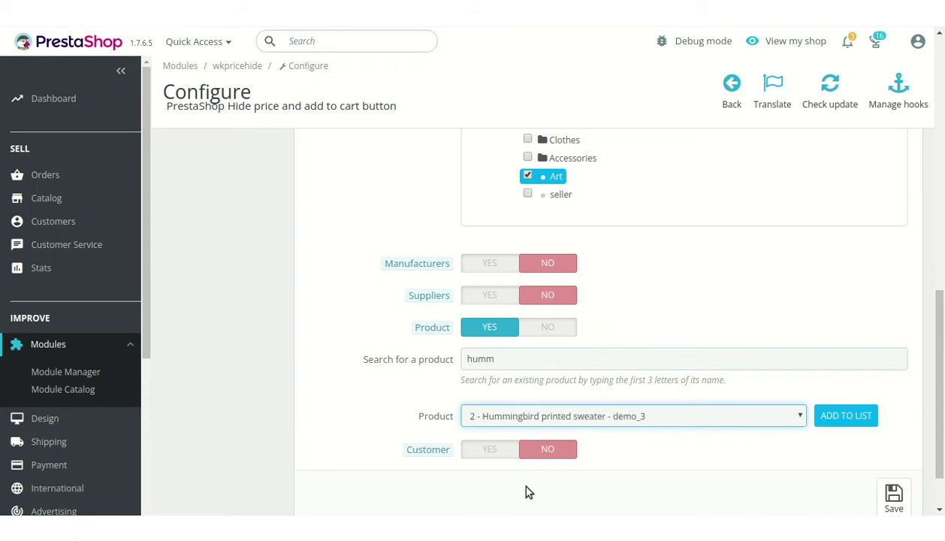
{"action": "left_click", "coordinate": [842, 418]}
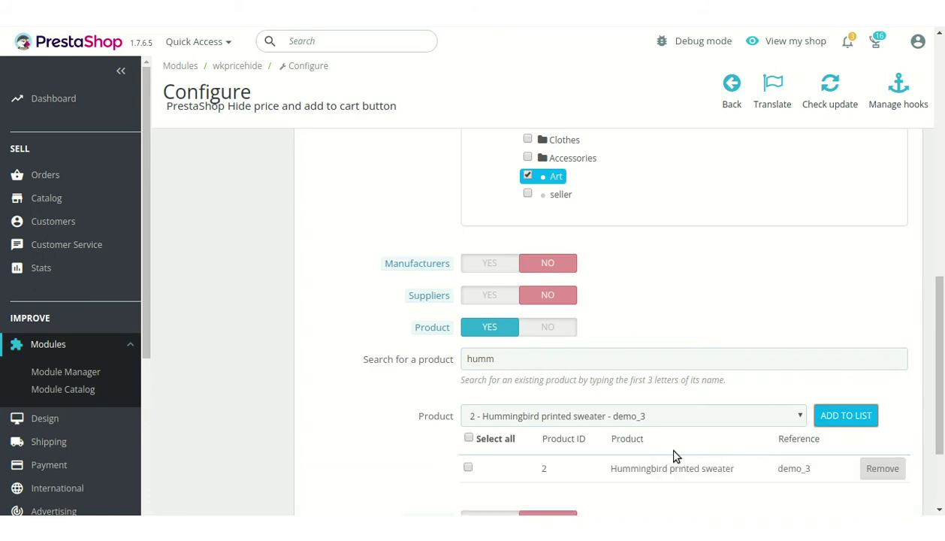
{"action": "scroll", "coordinate": [669, 474], "scroll_direction": "down", "scroll_amount": 1}
{"action": "scroll", "coordinate": [669, 474], "scroll_direction": "down", "scroll_amount": 3}
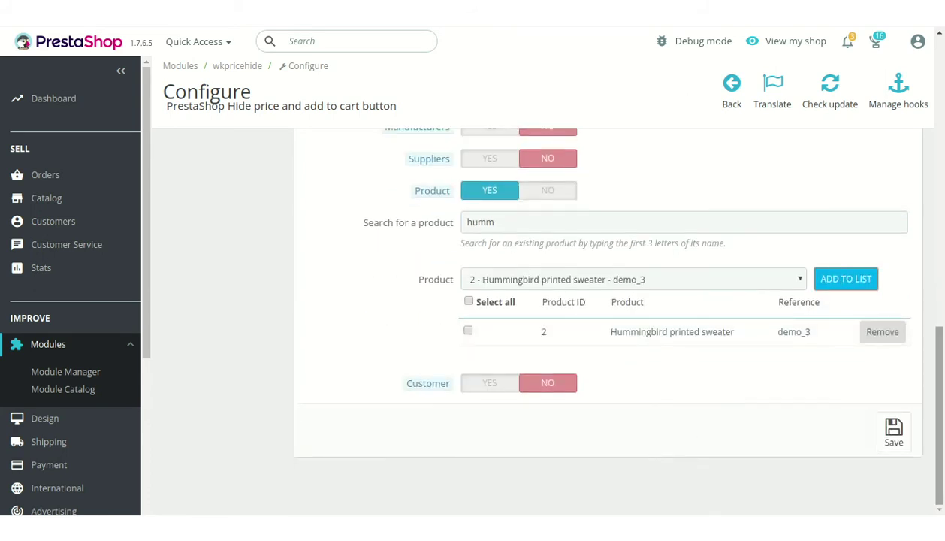
{"action": "left_click", "coordinate": [892, 430]}
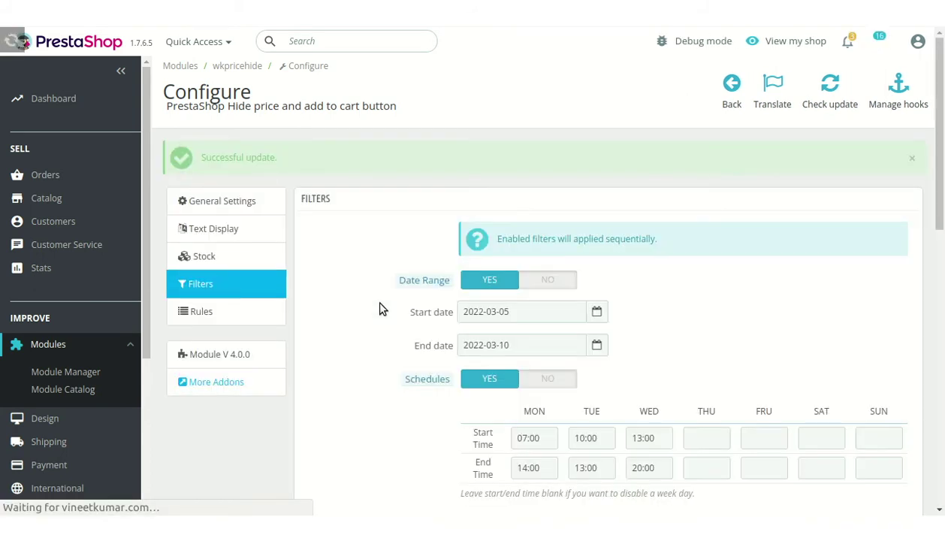
- On the storefront, search the catalog for 'humm'
{"action": "scroll", "coordinate": [381, 307], "scroll_direction": "down", "scroll_amount": 8}
{"action": "scroll", "coordinate": [380, 308], "scroll_direction": "down", "scroll_amount": 3}
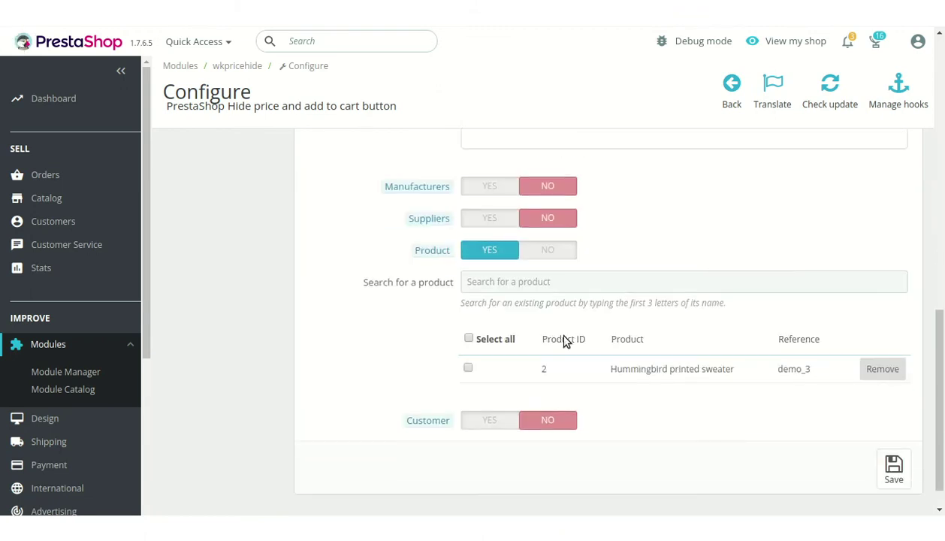
{"action": "left_click_drag", "start_coordinate": [747, 370], "coordinate": [609, 365]}
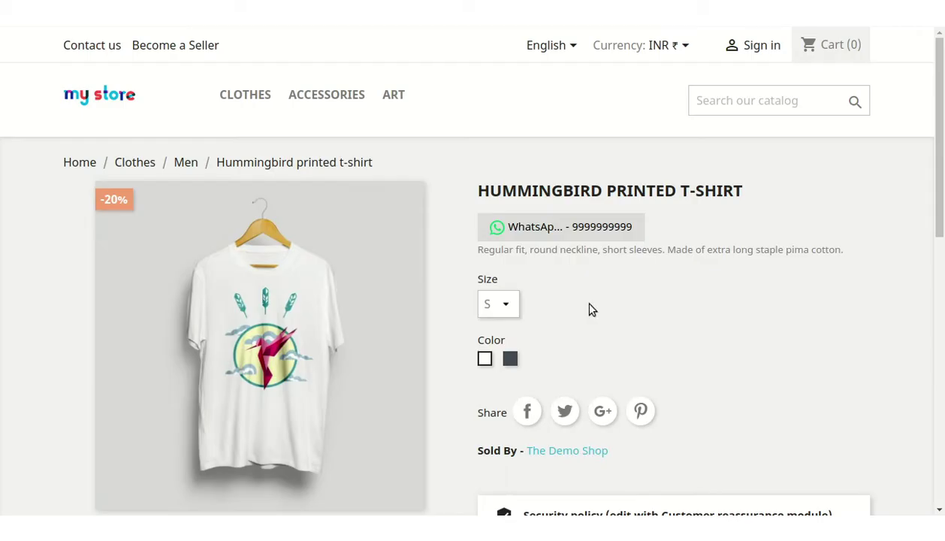
{"action": "left_click", "coordinate": [762, 95]}
{"action": "type", "text": "humm"}
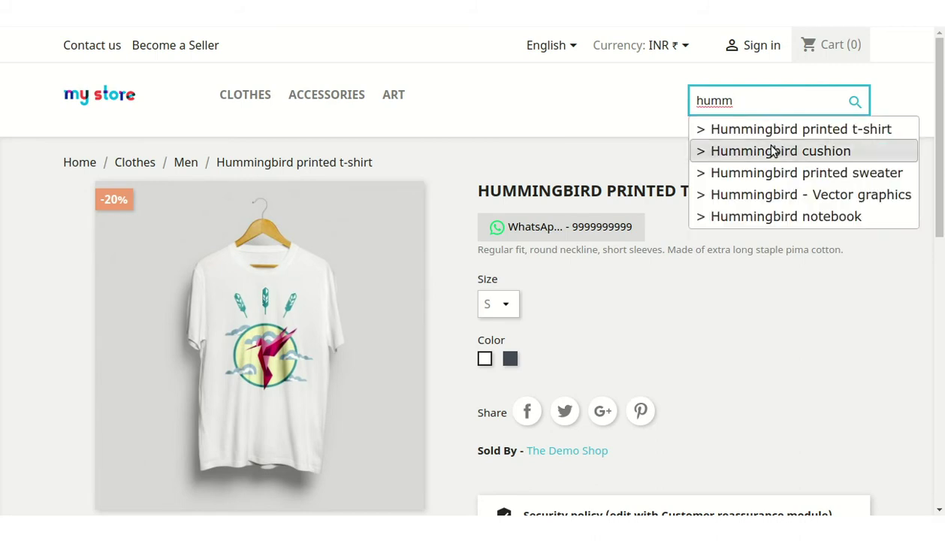
- Open the Hummingbird printed sweater page and check it shows a WhatsApp button instead of a price
{"action": "left_click", "coordinate": [766, 171]}
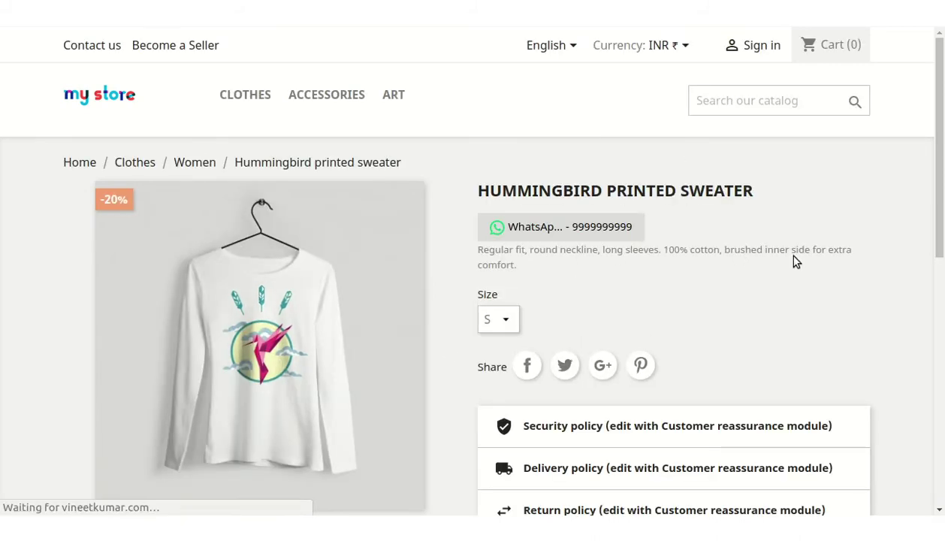
{"action": "scroll", "coordinate": [833, 300], "scroll_direction": "down", "scroll_amount": 2}
{"action": "scroll", "coordinate": [850, 289], "scroll_direction": "down", "scroll_amount": 1}
{"action": "scroll", "coordinate": [825, 286], "scroll_direction": "up", "scroll_amount": 2}
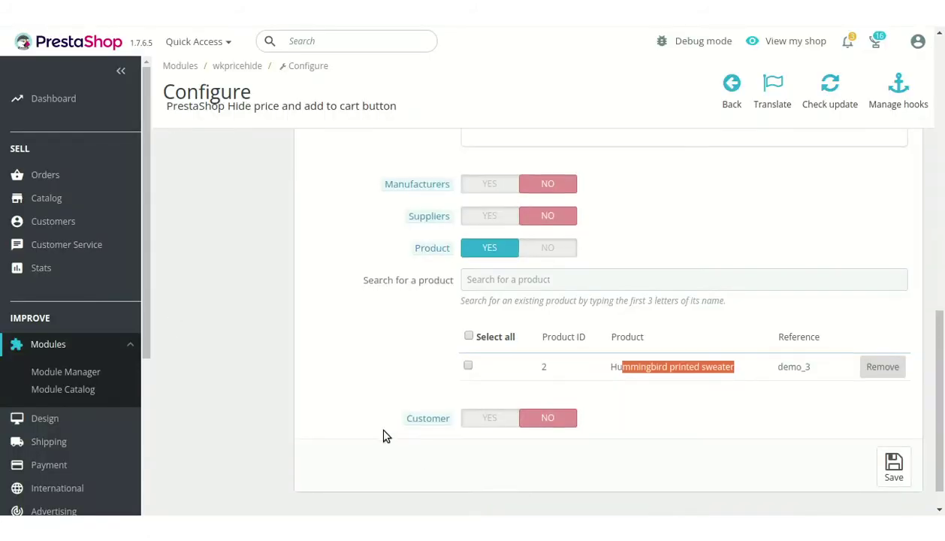
- Turn on the Customer filter and add the searched demo customer (ID 10) to its list
{"action": "scroll", "coordinate": [385, 435], "scroll_direction": "down", "scroll_amount": 1}
{"action": "left_click", "coordinate": [477, 382]}
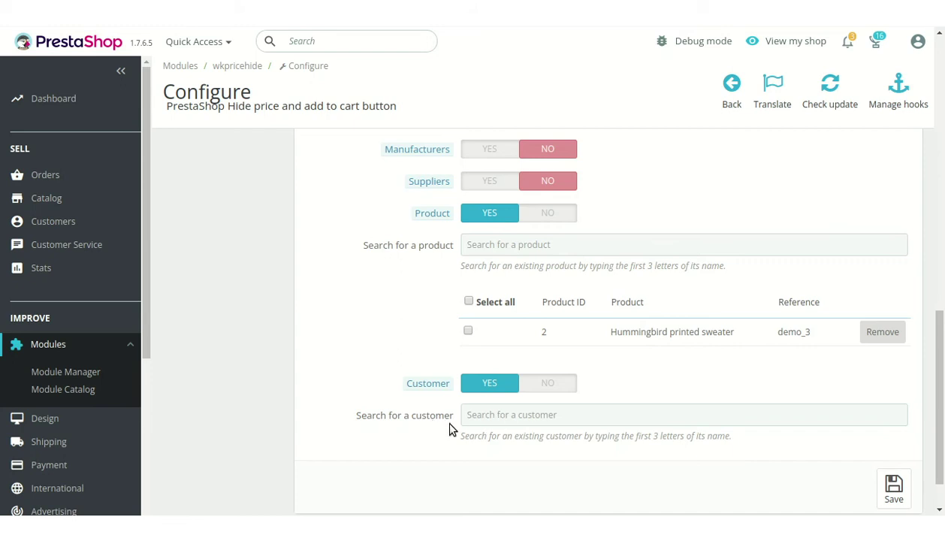
{"action": "left_click", "coordinate": [494, 418]}
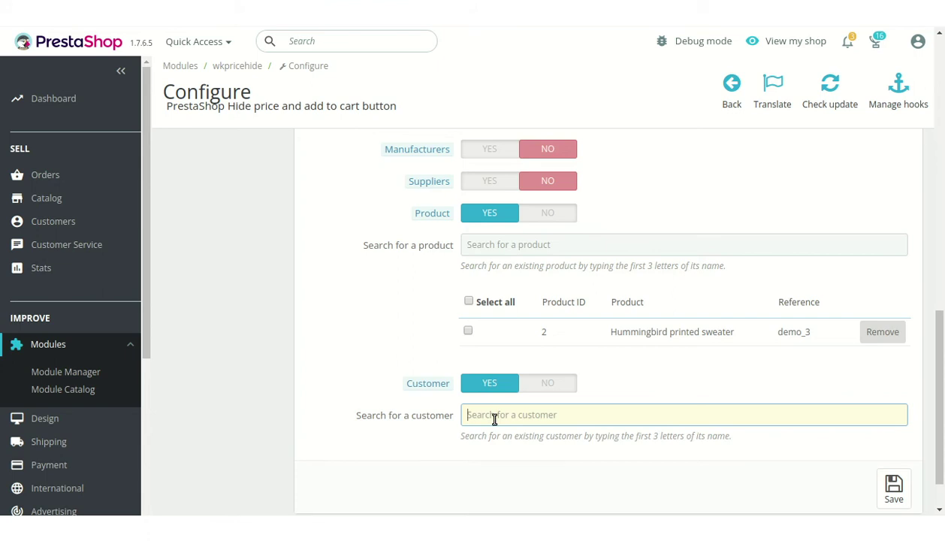
{"action": "type", "text": "dais"}
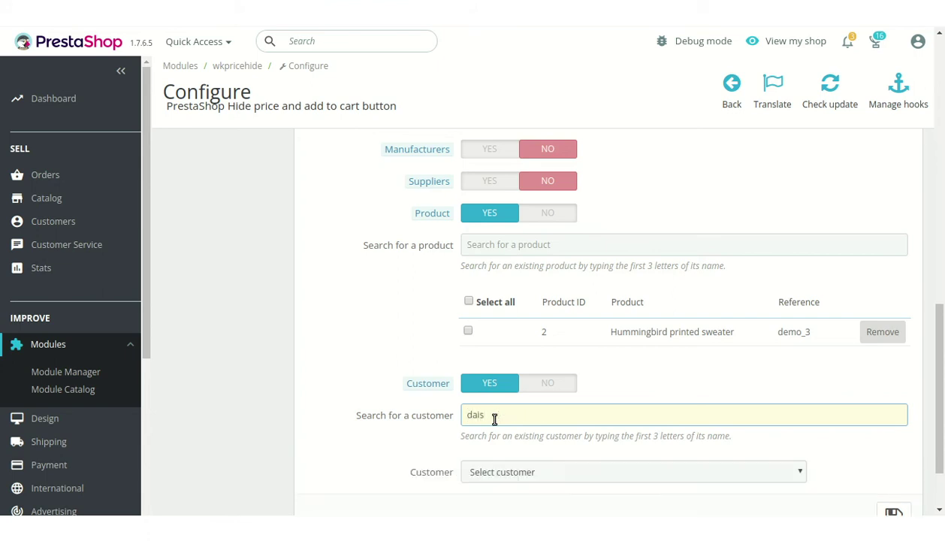
{"action": "scroll", "coordinate": [494, 419], "scroll_direction": "down", "scroll_amount": 2}
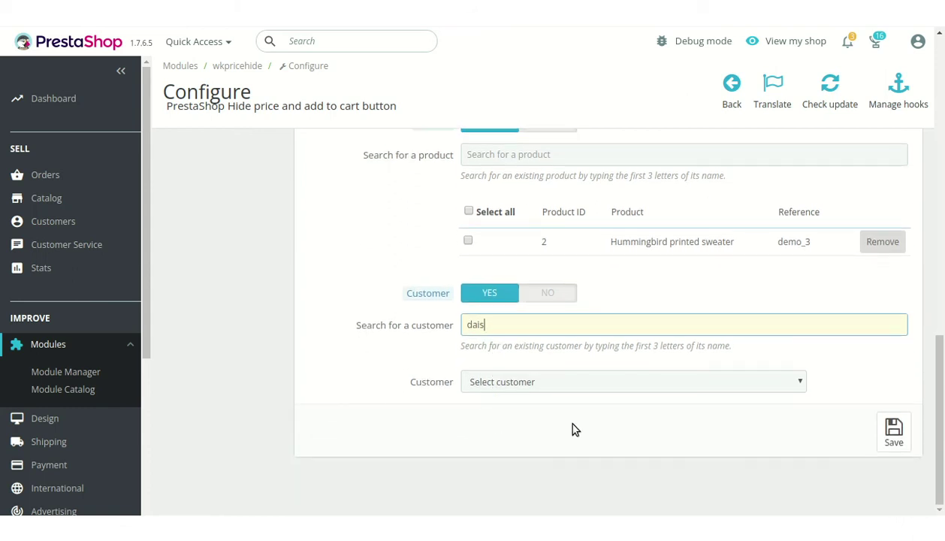
{"action": "left_click", "coordinate": [559, 388]}
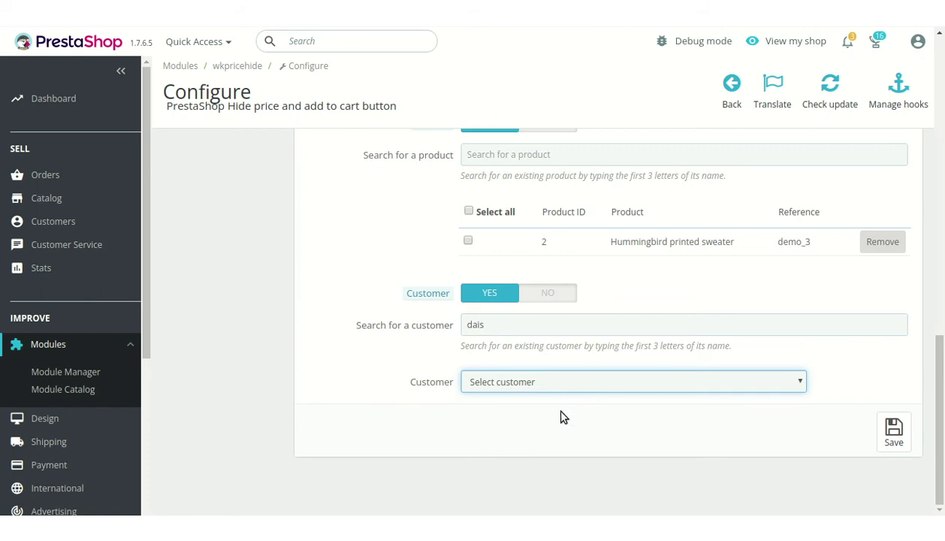
{"action": "left_click", "coordinate": [563, 417]}
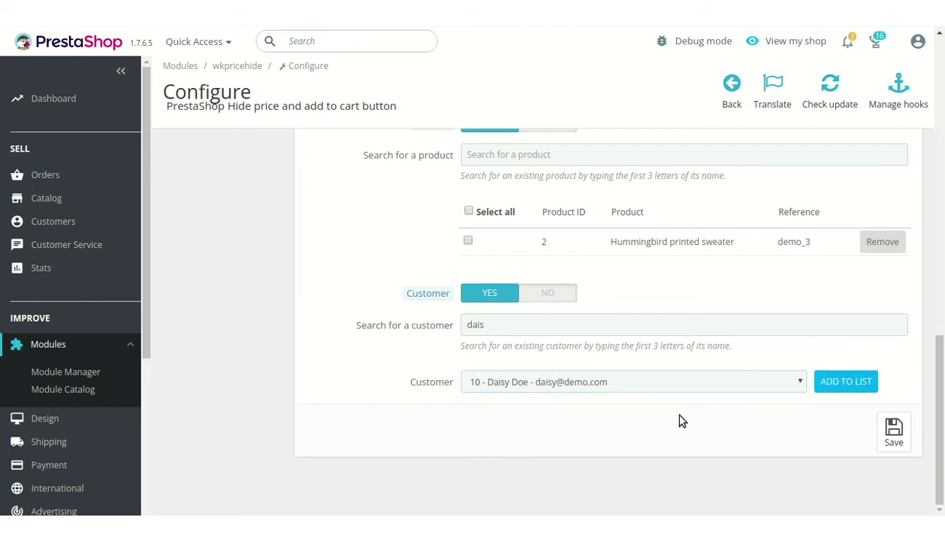
{"action": "left_click", "coordinate": [834, 383]}
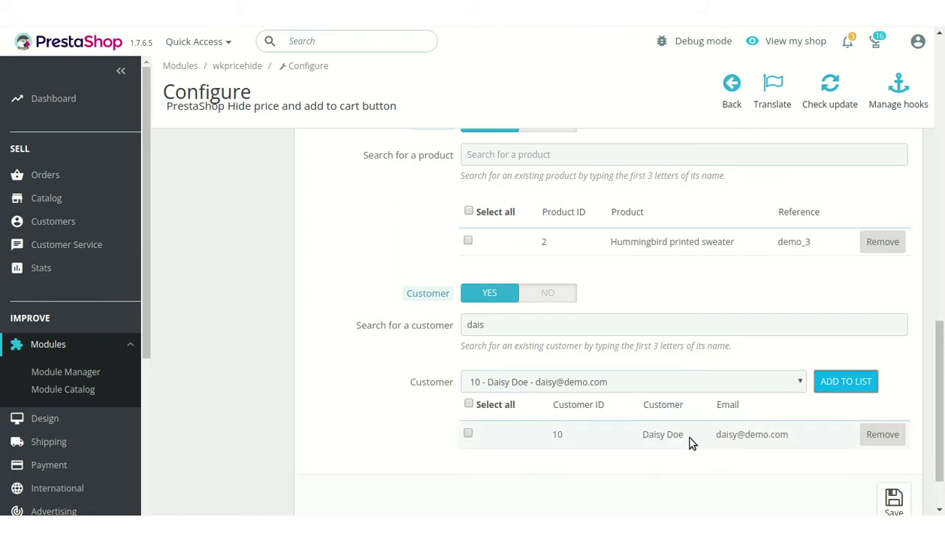
{"action": "left_click_drag", "start_coordinate": [787, 436], "coordinate": [717, 435]}
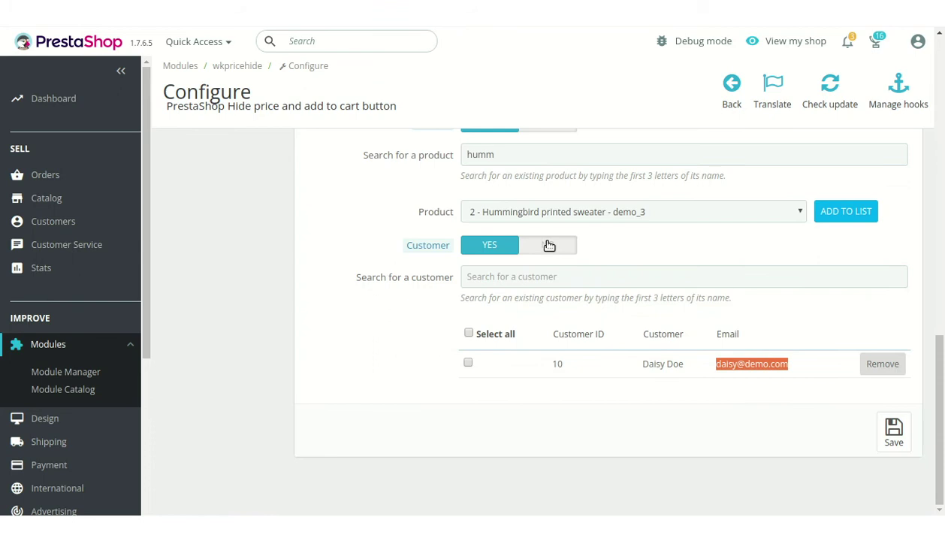
- Set the Product, Categories, Group, Schedules and Date Range filters to NO and save
{"action": "scroll", "coordinate": [556, 258], "scroll_direction": "up", "scroll_amount": 2}
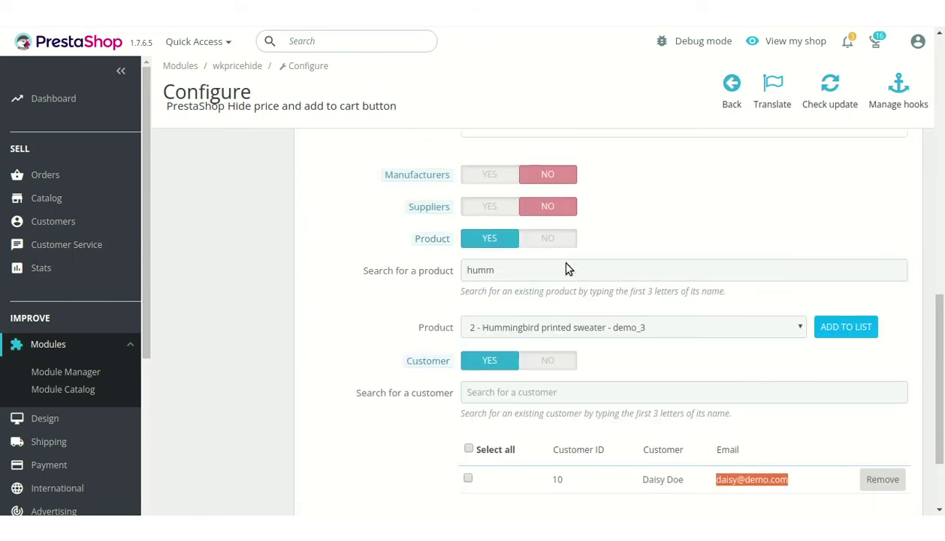
{"action": "left_click", "coordinate": [553, 245]}
{"action": "scroll", "coordinate": [553, 246], "scroll_direction": "up", "scroll_amount": 2}
{"action": "scroll", "coordinate": [552, 245], "scroll_direction": "up", "scroll_amount": 1}
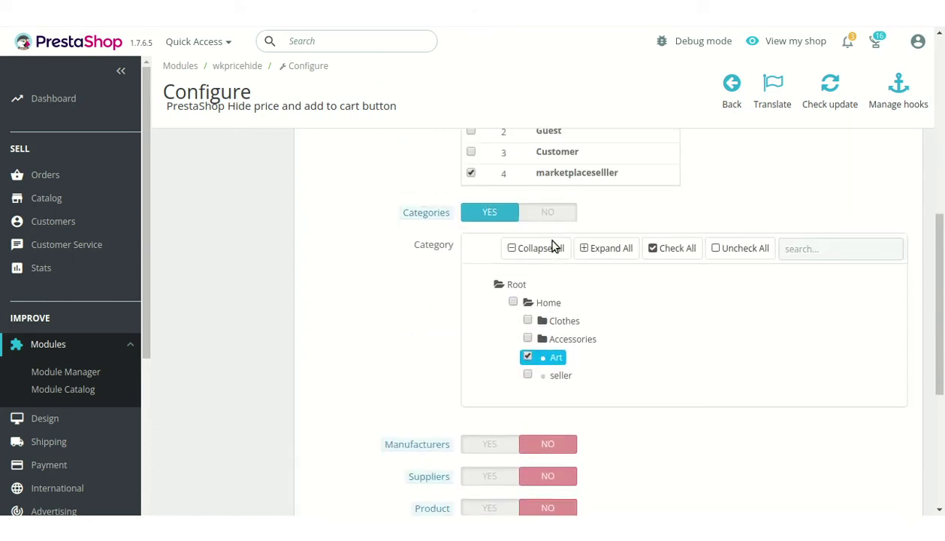
{"action": "left_click", "coordinate": [552, 211]}
{"action": "scroll", "coordinate": [584, 283], "scroll_direction": "up", "scroll_amount": 2}
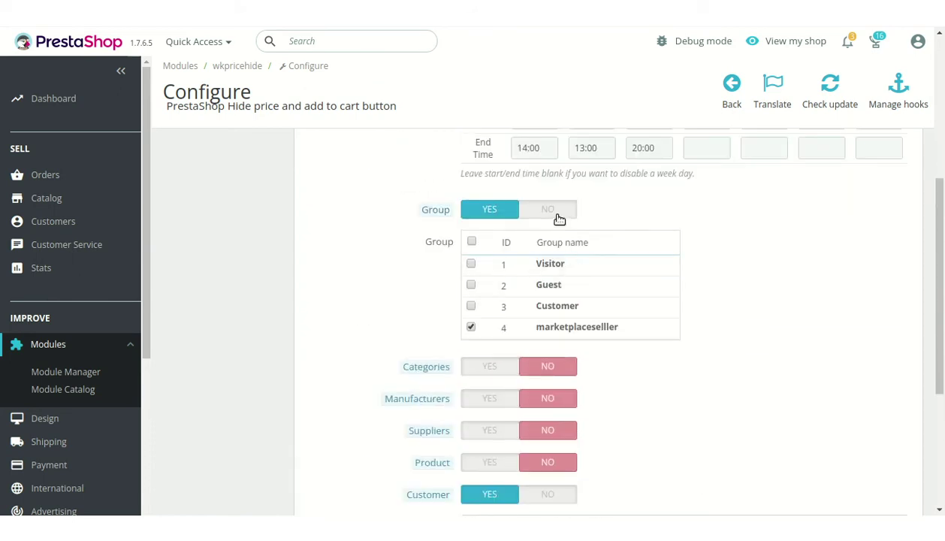
{"action": "left_click", "coordinate": [559, 213]}
{"action": "scroll", "coordinate": [559, 217], "scroll_direction": "up", "scroll_amount": 3}
{"action": "left_click", "coordinate": [563, 222]}
{"action": "scroll", "coordinate": [559, 195], "scroll_direction": "up", "scroll_amount": 2}
{"action": "left_click", "coordinate": [554, 170]}
{"action": "scroll", "coordinate": [738, 321], "scroll_direction": "down", "scroll_amount": 3}
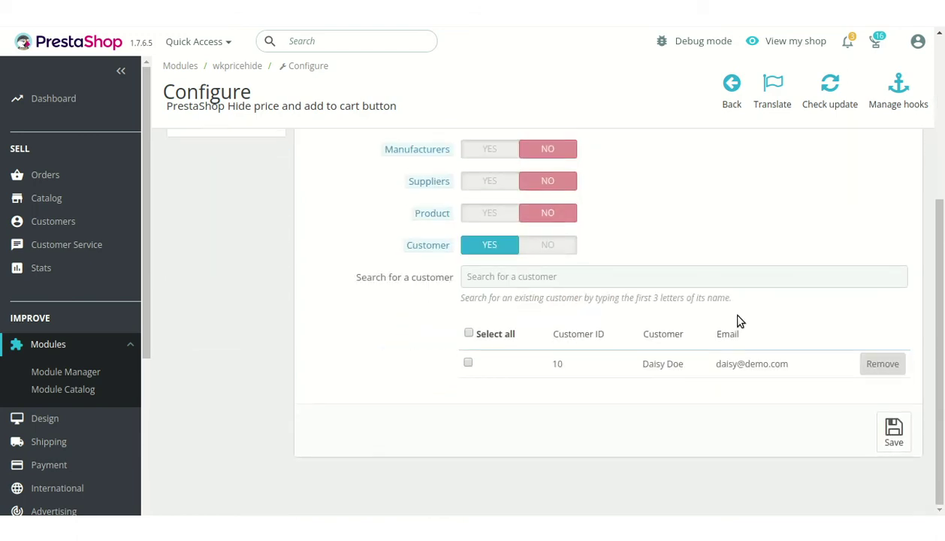
{"action": "left_click", "coordinate": [892, 431]}
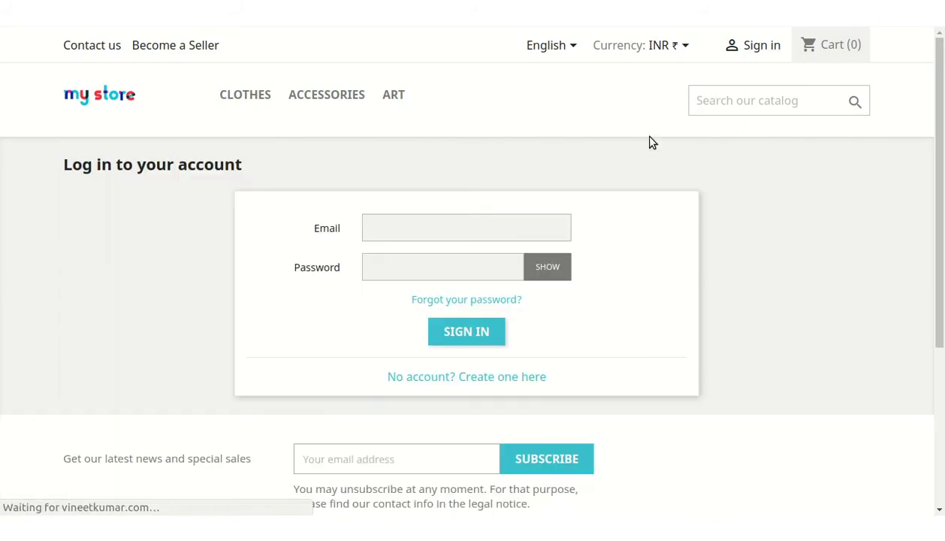
- Sign in to the storefront as the demo customer with the saved e-mail and account password
{"action": "left_click", "coordinate": [487, 227]}
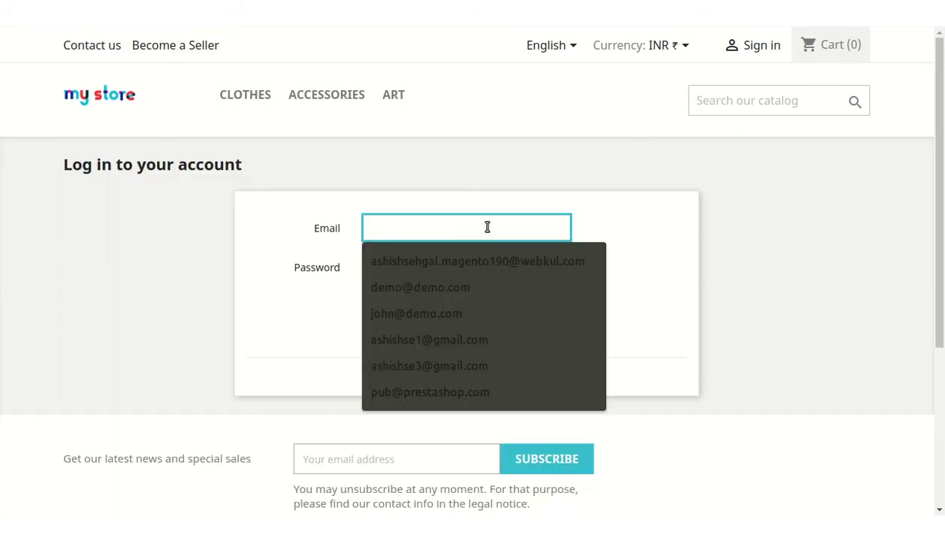
{"action": "left_click", "coordinate": [464, 271]}
{"action": "left_click", "coordinate": [463, 273]}
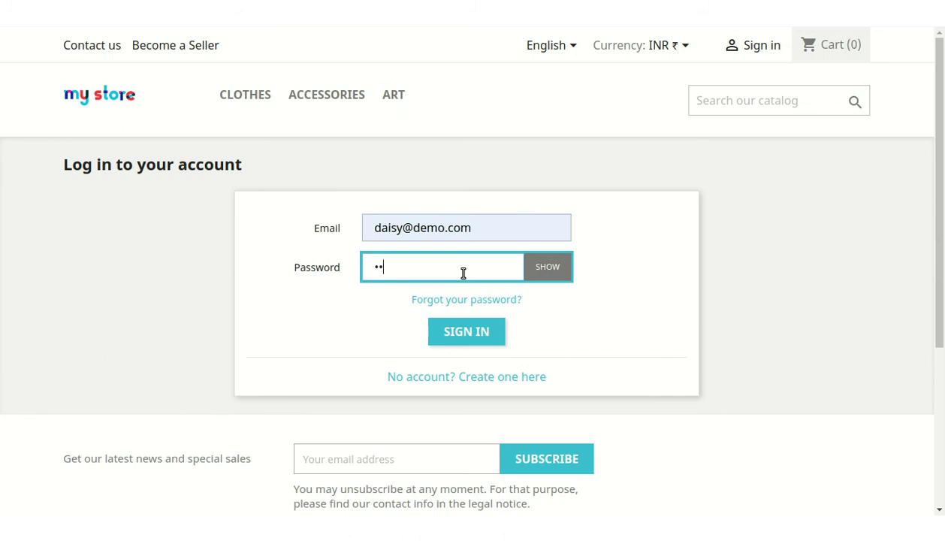
{"action": "left_click", "coordinate": [464, 333]}
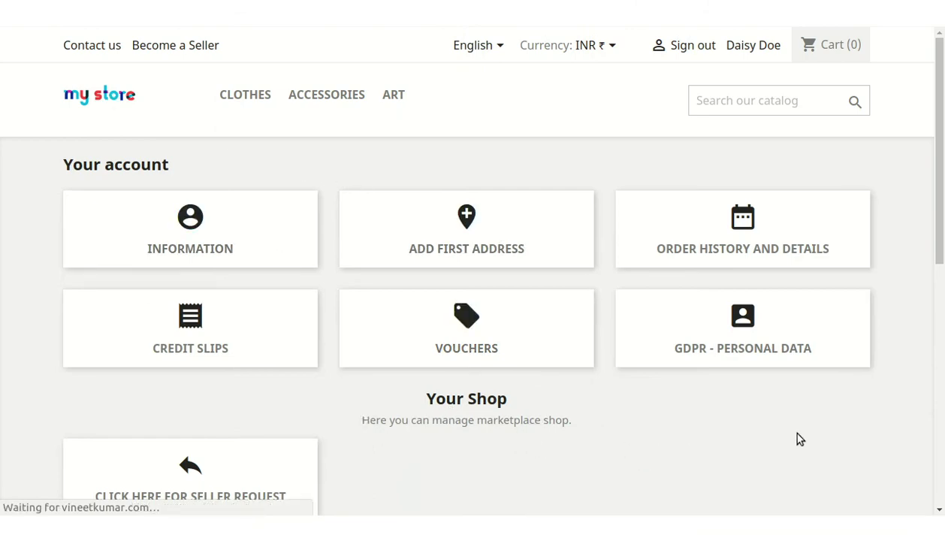
{"action": "scroll", "coordinate": [355, 363], "scroll_direction": "down", "scroll_amount": 5}
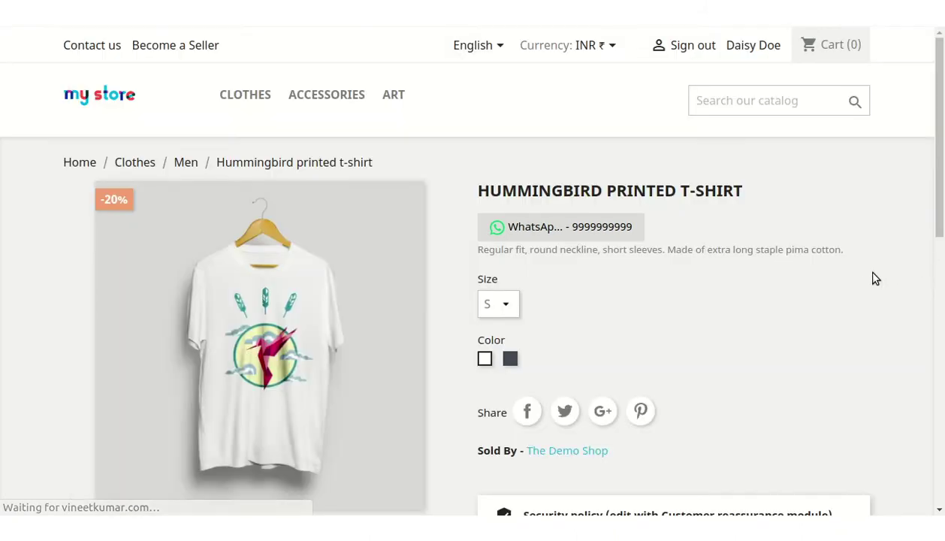
{"action": "scroll", "coordinate": [864, 278], "scroll_direction": "down", "scroll_amount": 2}
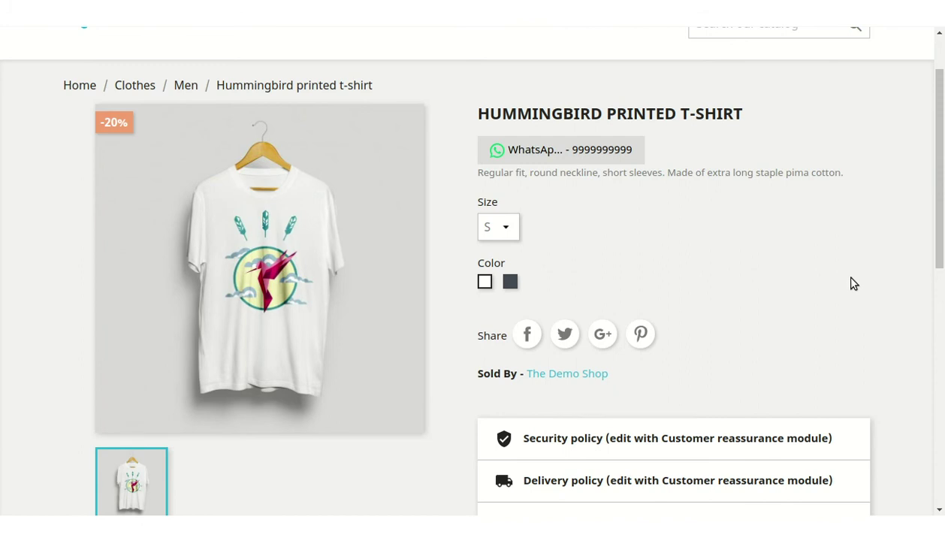
{"action": "scroll", "coordinate": [834, 282], "scroll_direction": "up", "scroll_amount": 2}
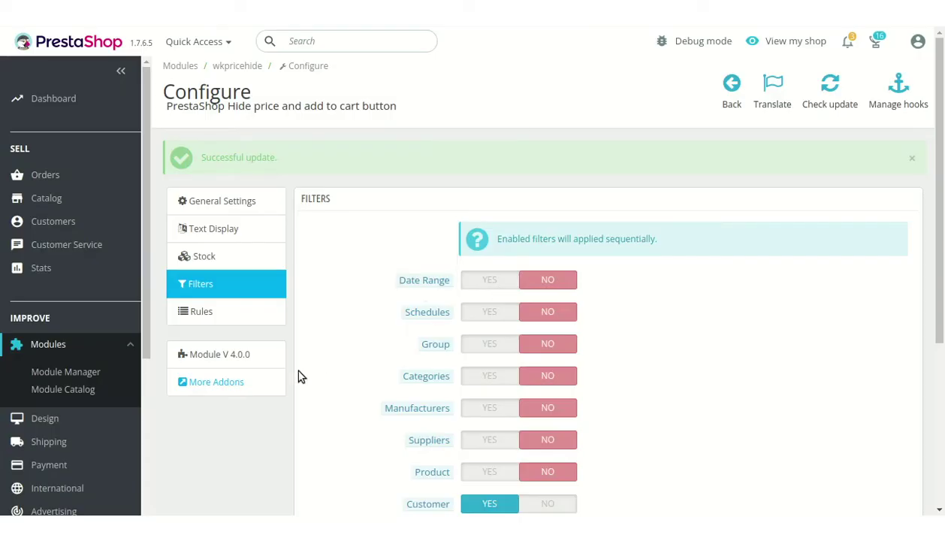
- Show the hide-price module's Rules section from the left-hand menu
{"action": "left_click", "coordinate": [221, 314]}
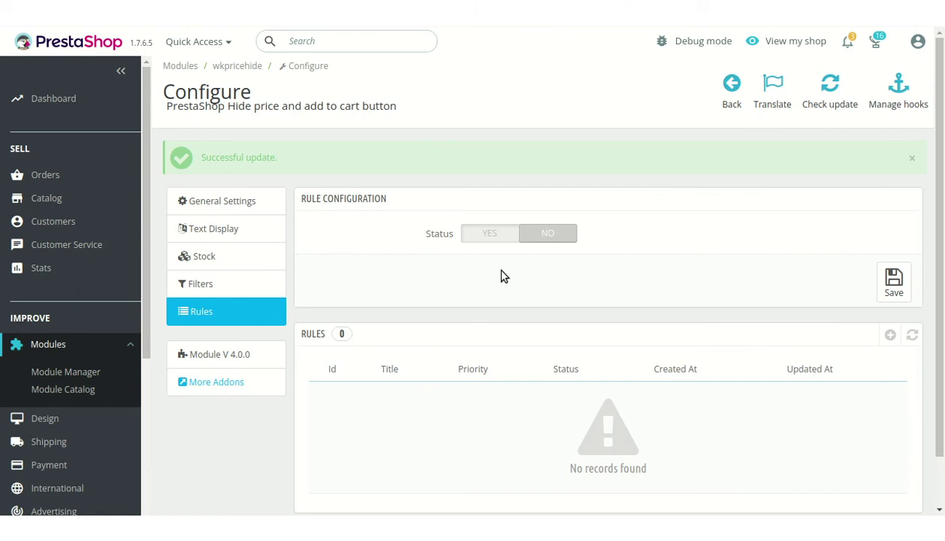
- Start a new hide-price rule with Status set to Yes and Date Range turned on
{"action": "left_click", "coordinate": [890, 335]}
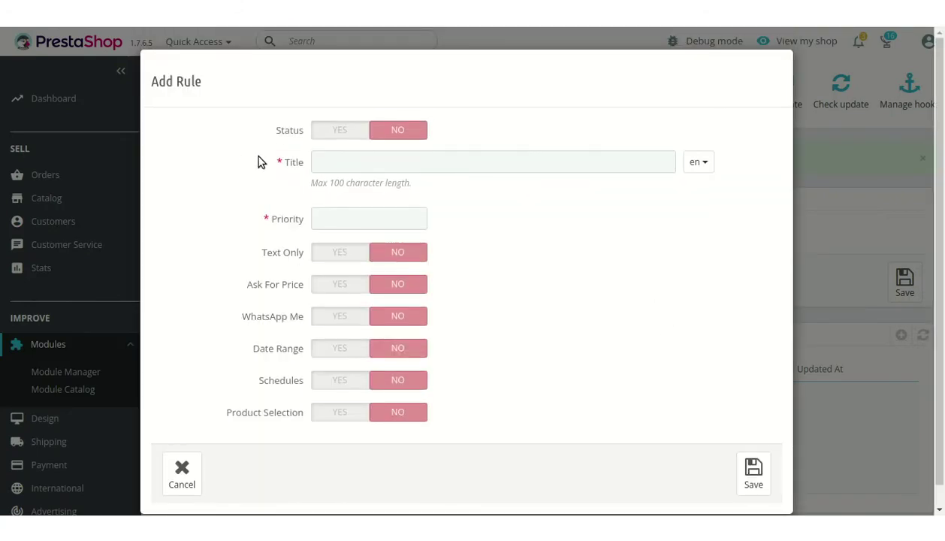
{"action": "left_click", "coordinate": [335, 130]}
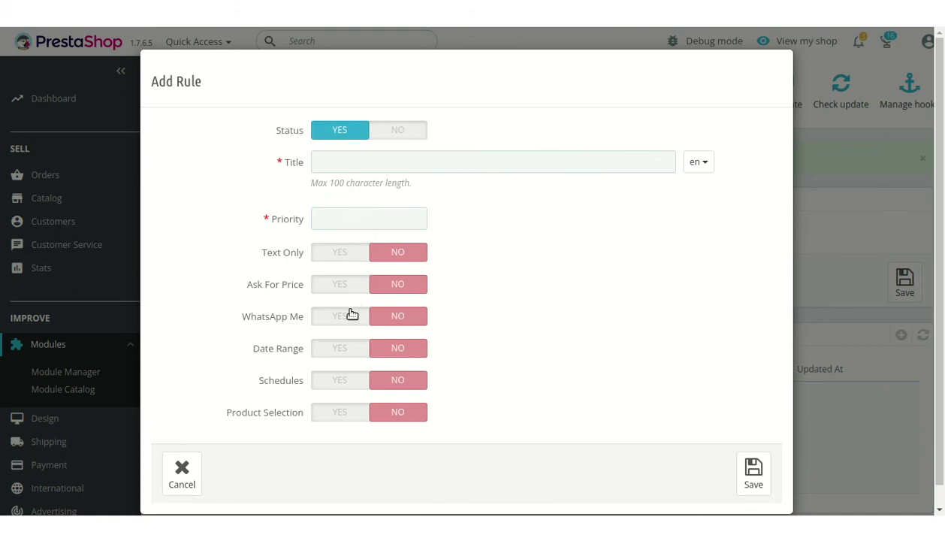
{"action": "left_click", "coordinate": [342, 346]}
- Set the rule's date range from March 3, 2022 to March 9, 2022
{"action": "left_click", "coordinate": [355, 379]}
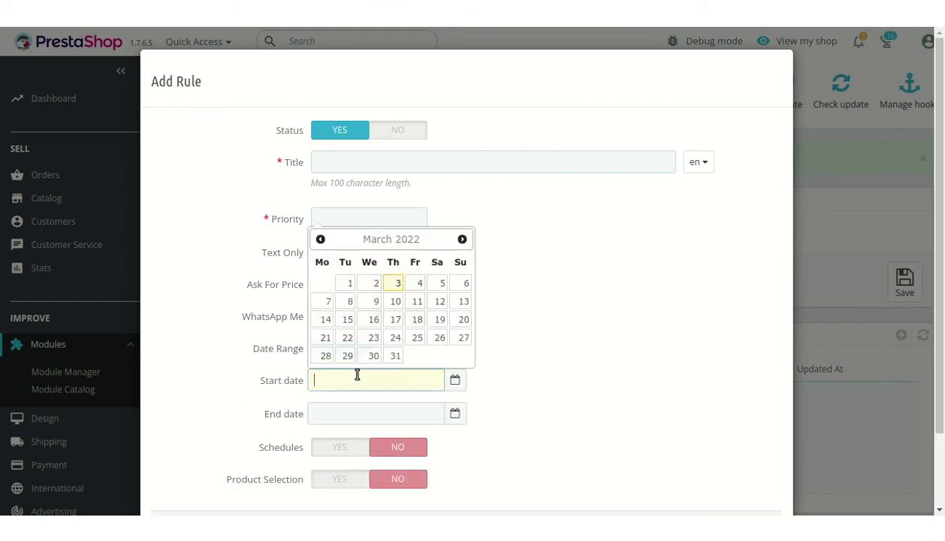
{"action": "left_click", "coordinate": [397, 283]}
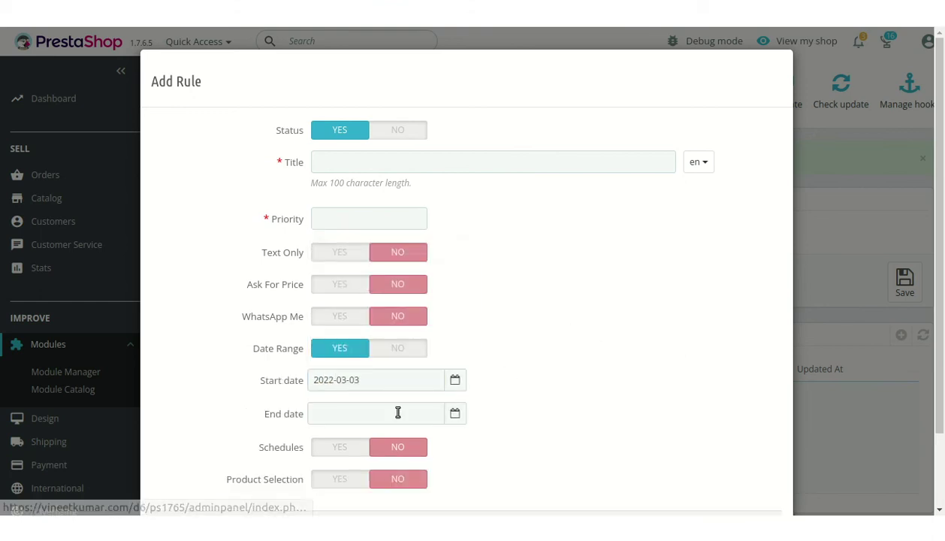
{"action": "left_click", "coordinate": [354, 413]}
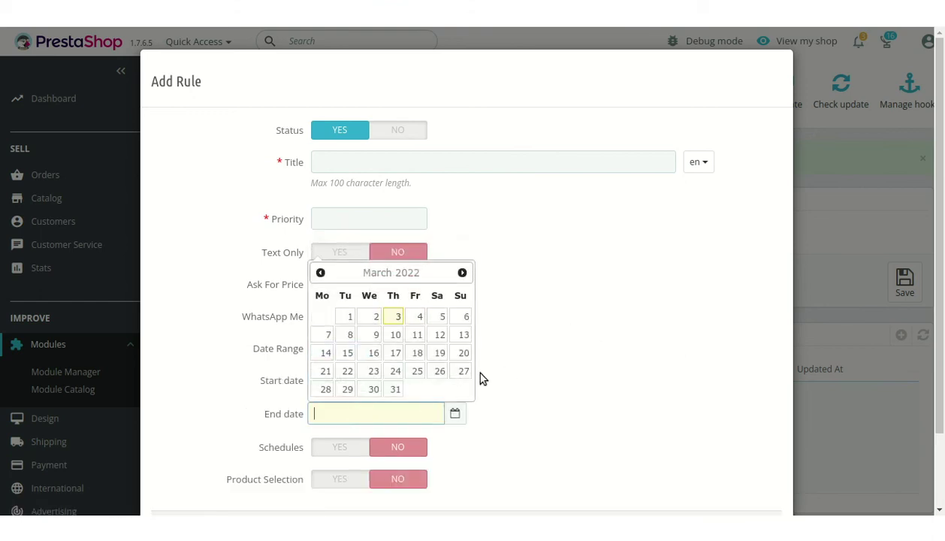
{"action": "left_click", "coordinate": [373, 334]}
{"action": "scroll", "coordinate": [574, 401], "scroll_direction": "down", "scroll_amount": 2}
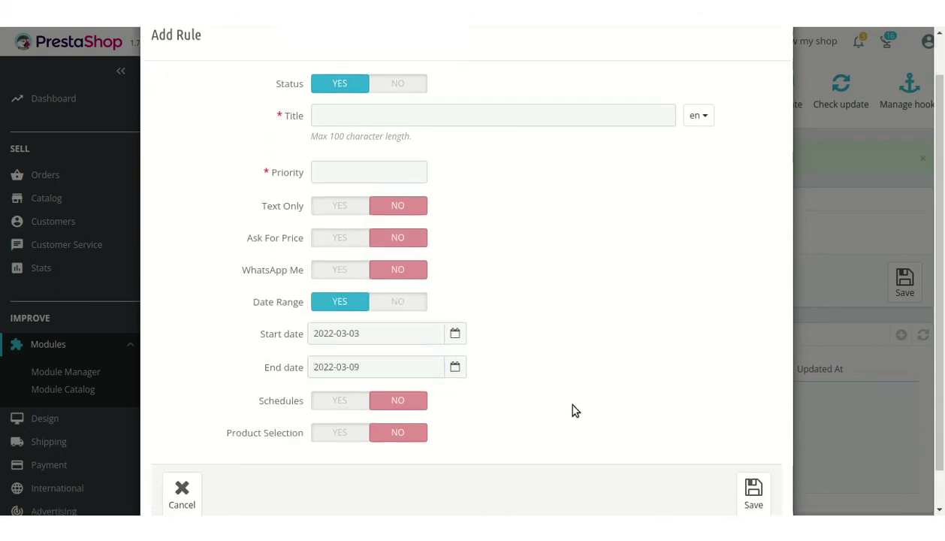
- Turn on Schedules and set Thursday's hours from 14:37 to 22:00
{"action": "left_click", "coordinate": [342, 360]}
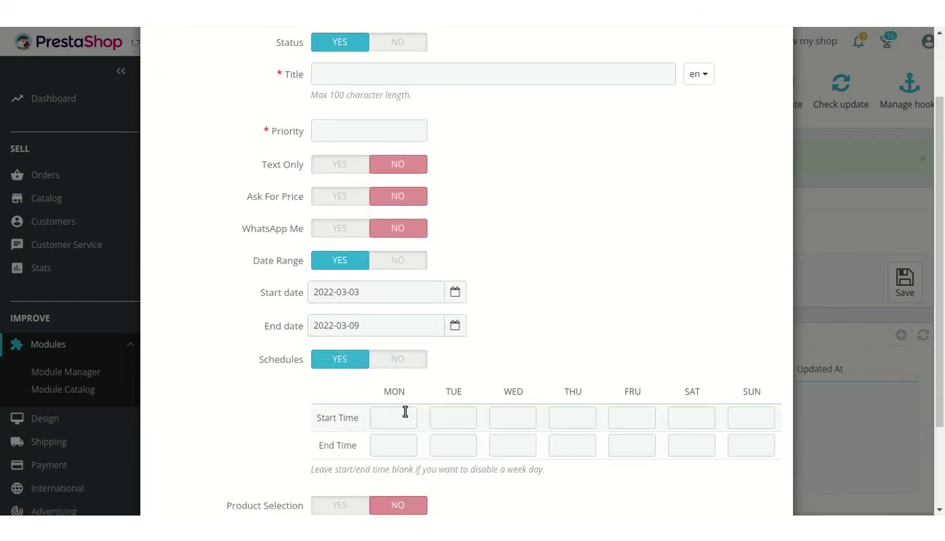
{"action": "left_click", "coordinate": [569, 416]}
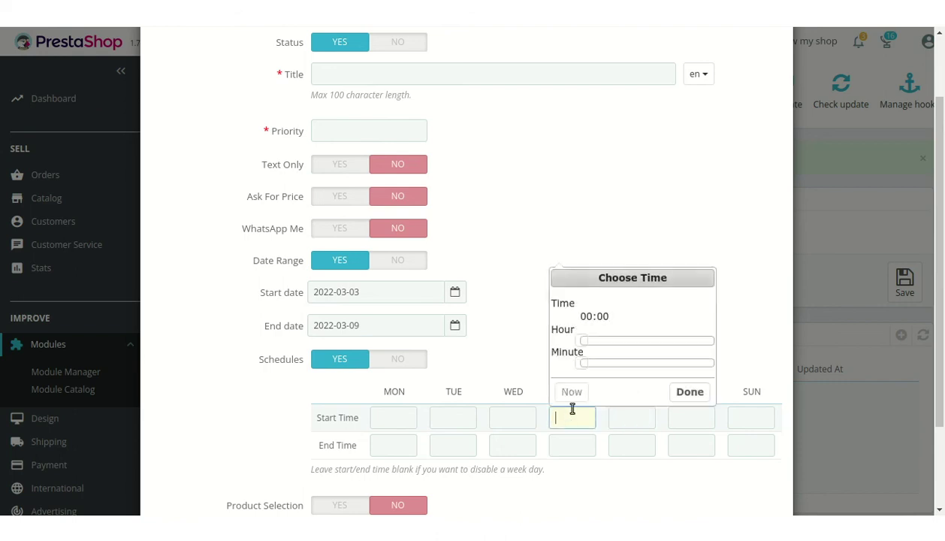
{"action": "left_click_drag", "start_coordinate": [582, 342], "coordinate": [661, 343]}
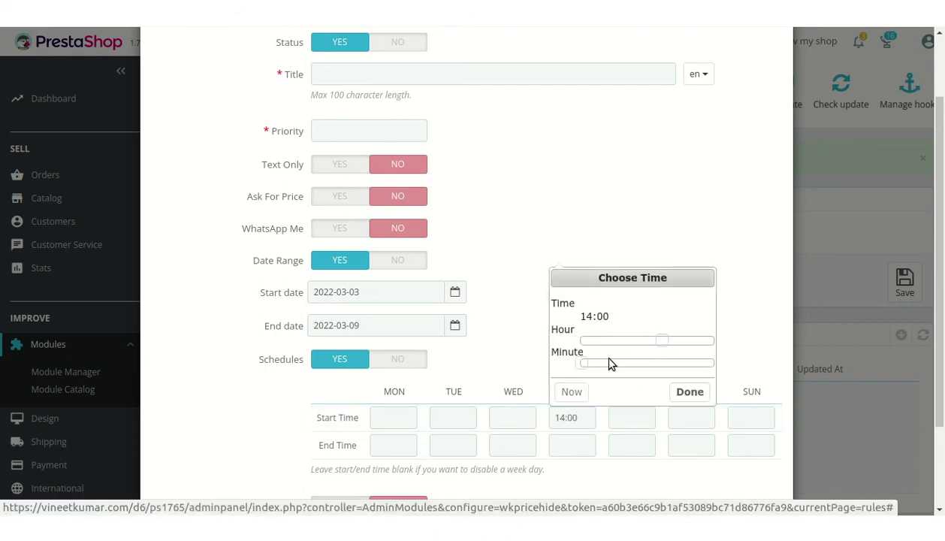
{"action": "left_click_drag", "start_coordinate": [584, 369], "coordinate": [665, 365]}
{"action": "left_click", "coordinate": [689, 391]}
{"action": "left_click", "coordinate": [581, 447]}
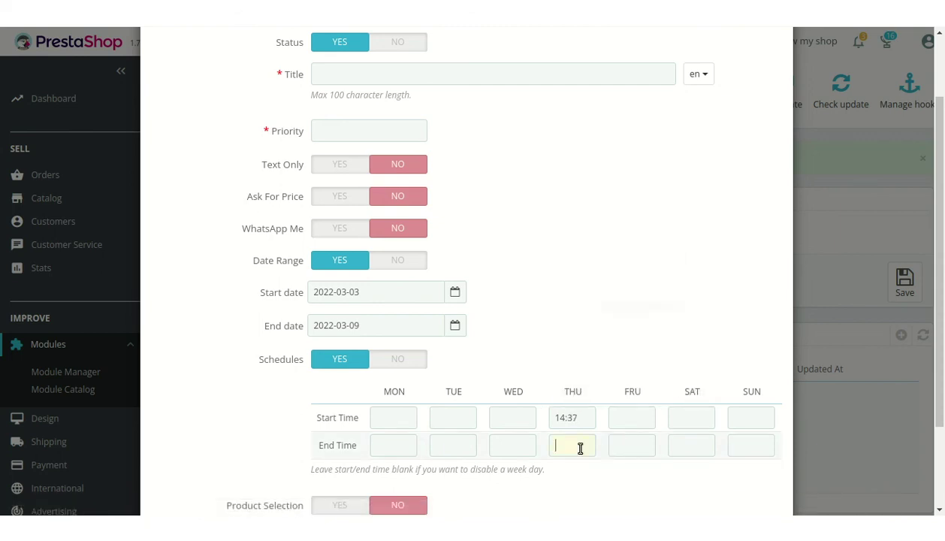
{"action": "left_click_drag", "start_coordinate": [586, 371], "coordinate": [708, 380]}
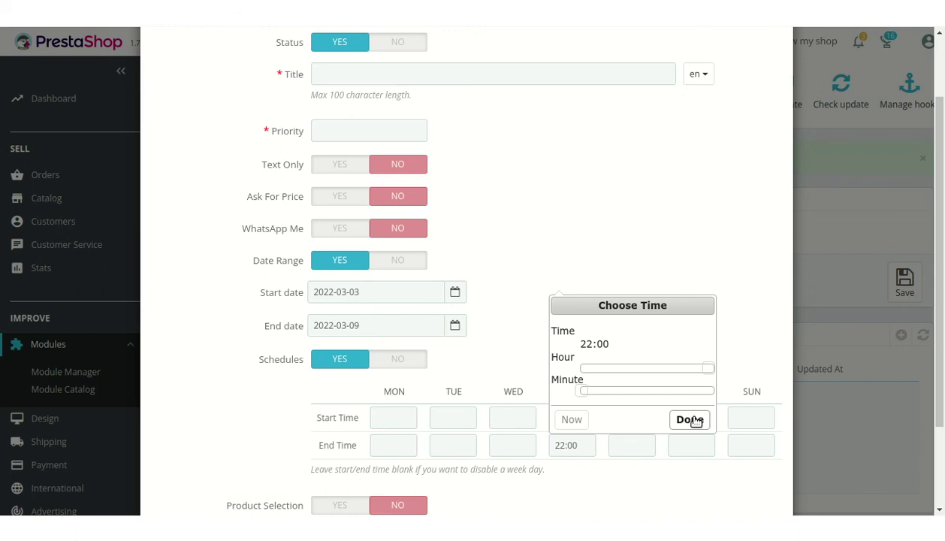
{"action": "left_click", "coordinate": [695, 422]}
- Set Product Selection to Yes for the rule
{"action": "scroll", "coordinate": [660, 391], "scroll_direction": "down", "scroll_amount": 1}
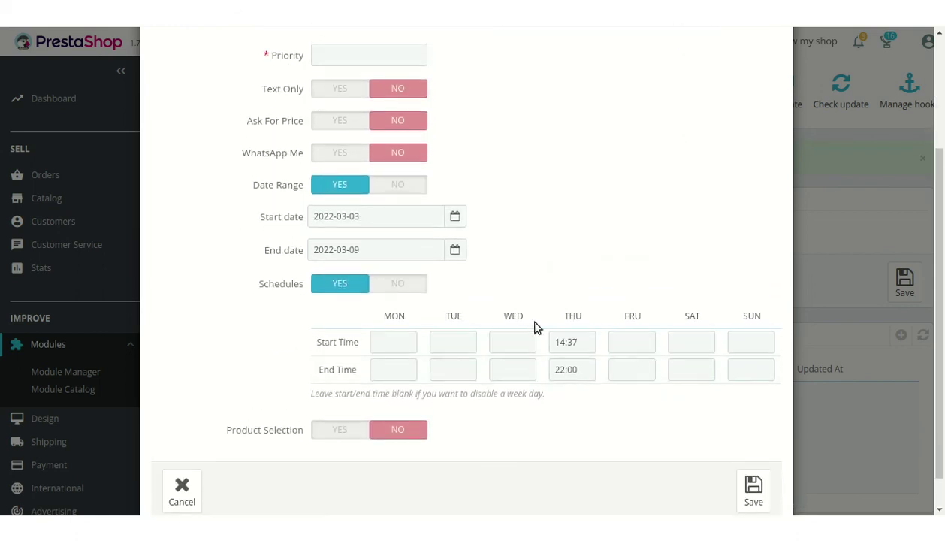
{"action": "scroll", "coordinate": [536, 327], "scroll_direction": "up", "scroll_amount": 1}
{"action": "scroll", "coordinate": [535, 327], "scroll_direction": "down", "scroll_amount": 1}
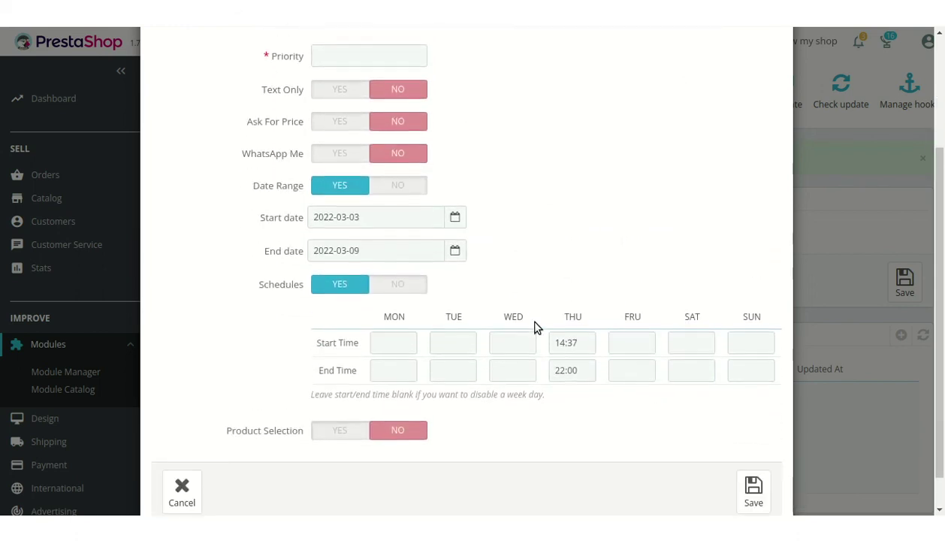
{"action": "left_click", "coordinate": [333, 434]}
{"action": "scroll", "coordinate": [416, 424], "scroll_direction": "down", "scroll_amount": 1}
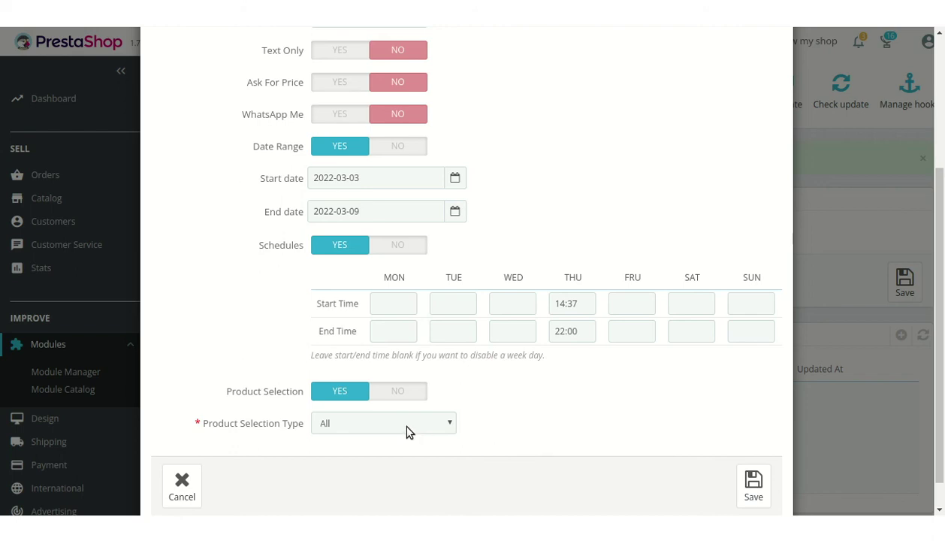
- Change the product selection type to Selected products
{"action": "left_click", "coordinate": [407, 426]}
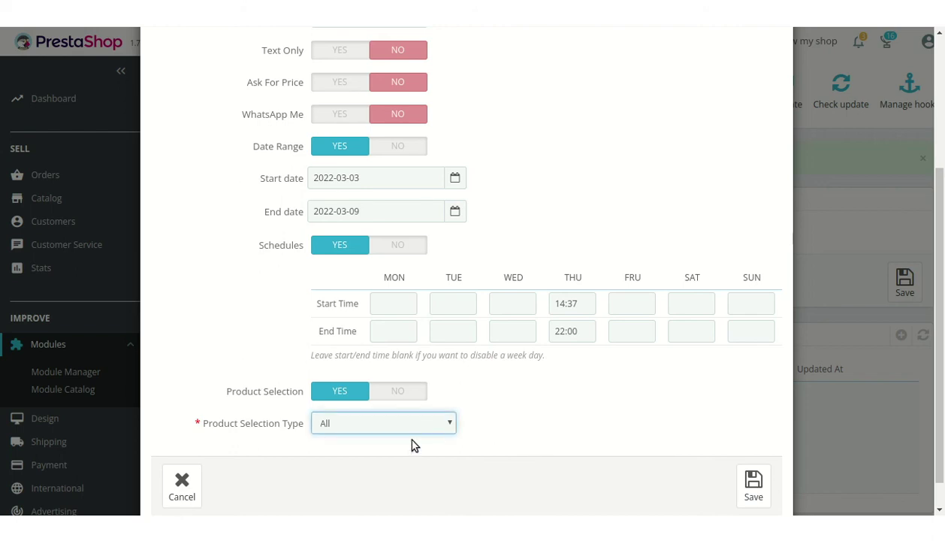
{"action": "left_click", "coordinate": [483, 437]}
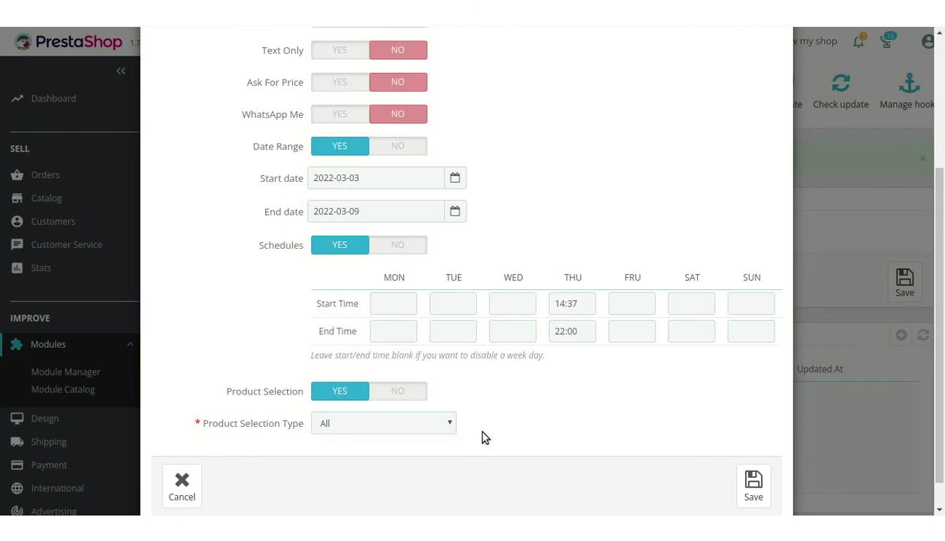
{"action": "left_click", "coordinate": [428, 433]}
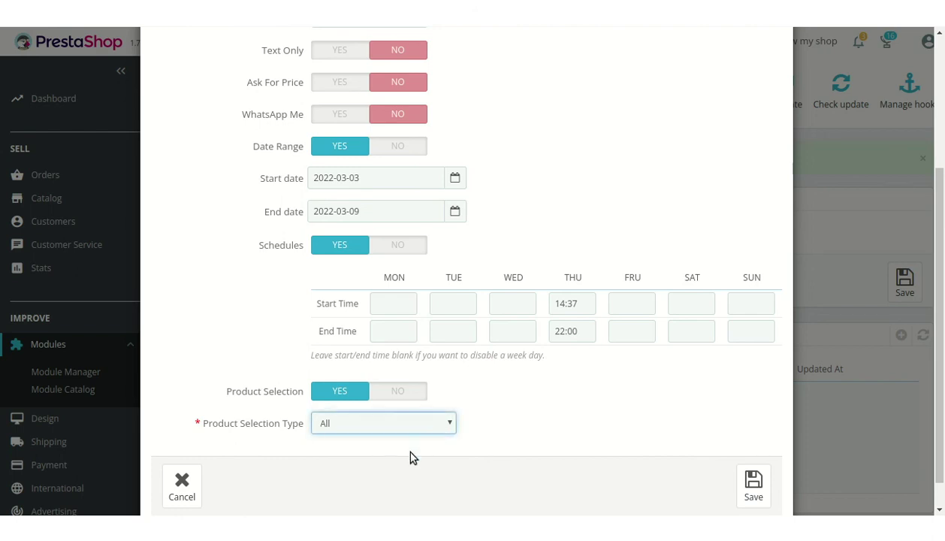
{"action": "left_click", "coordinate": [411, 454]}
{"action": "scroll", "coordinate": [588, 425], "scroll_direction": "down", "scroll_amount": 2}
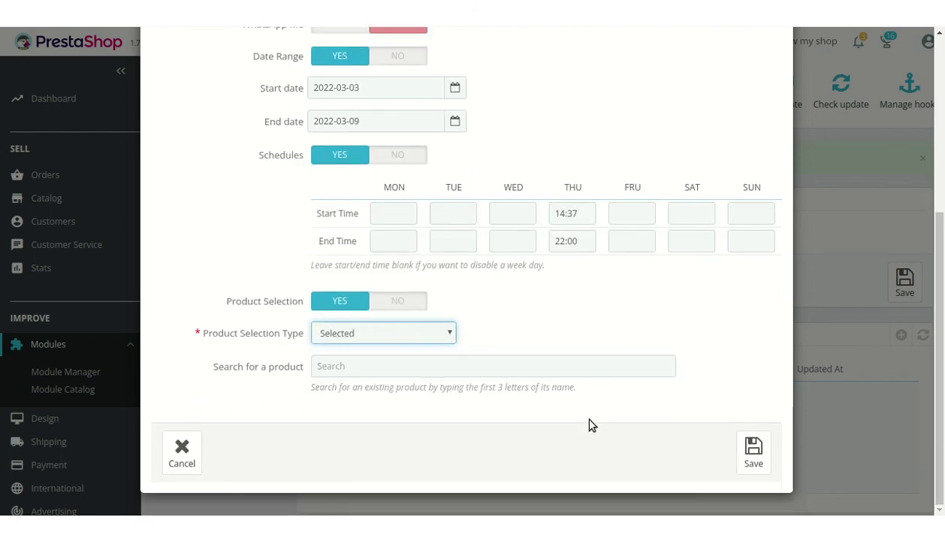
- Search 'humm' and add '2 - Hummingbird printed sweater - demo_3' to the product list
{"action": "left_click", "coordinate": [369, 365]}
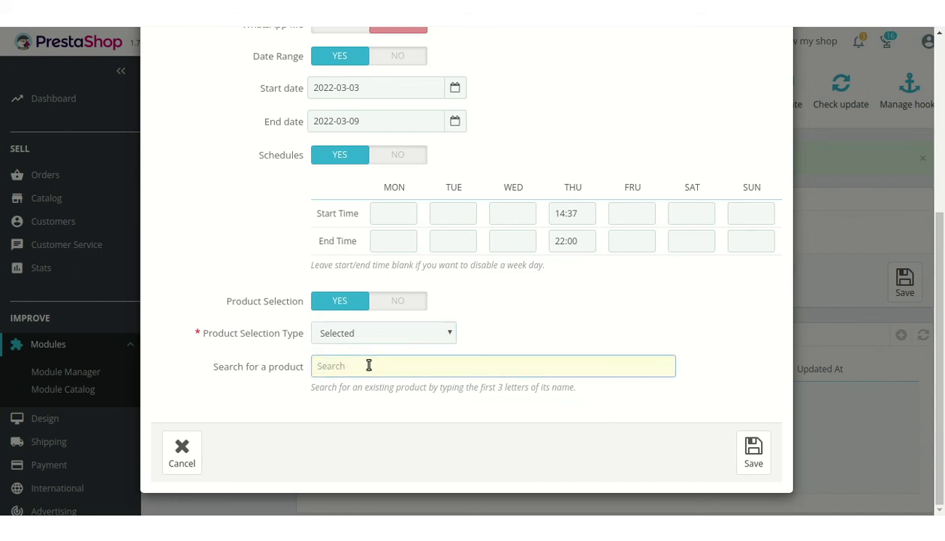
{"action": "type", "text": "humm"}
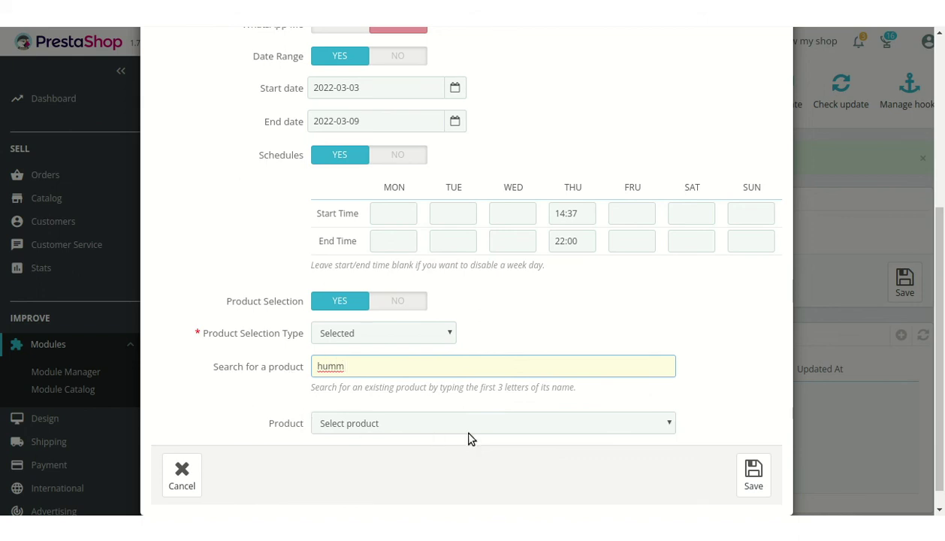
{"action": "left_click", "coordinate": [503, 431]}
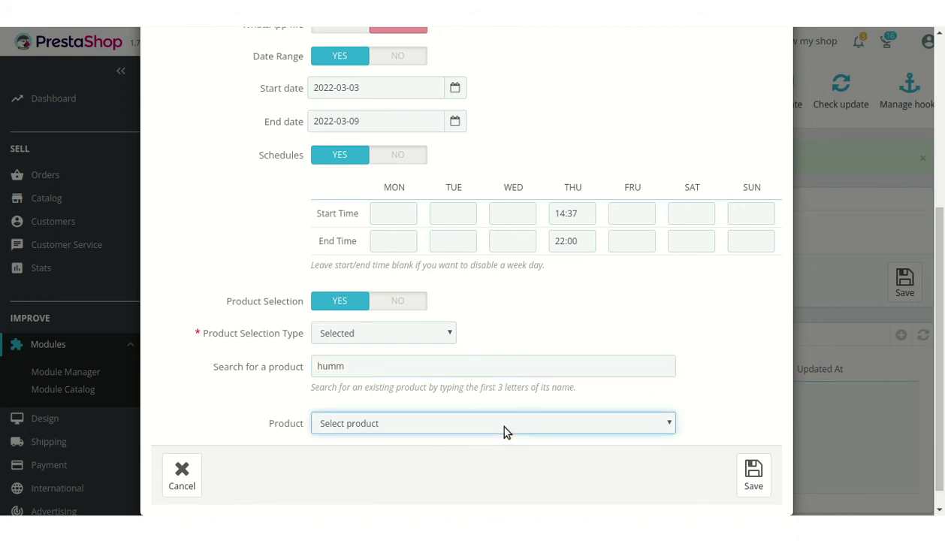
{"action": "left_click", "coordinate": [496, 500]}
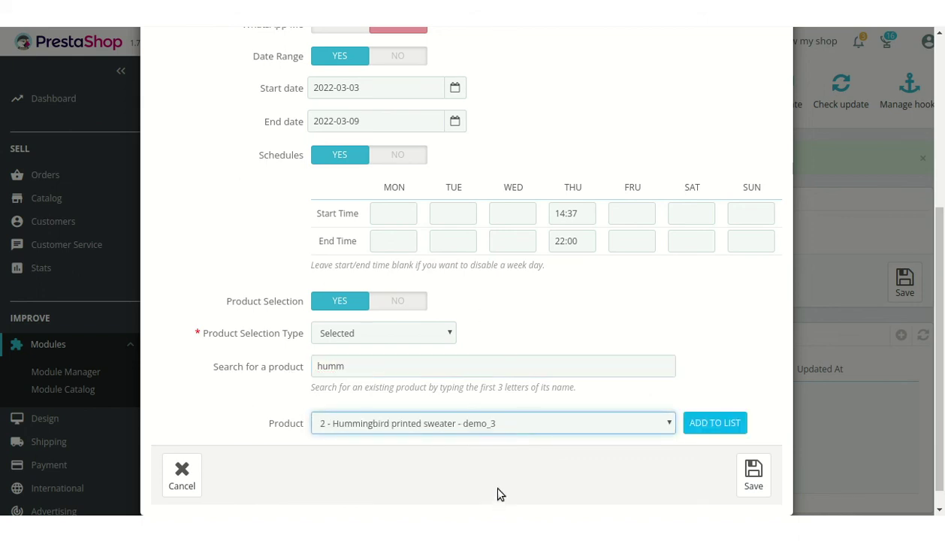
{"action": "left_click", "coordinate": [714, 424]}
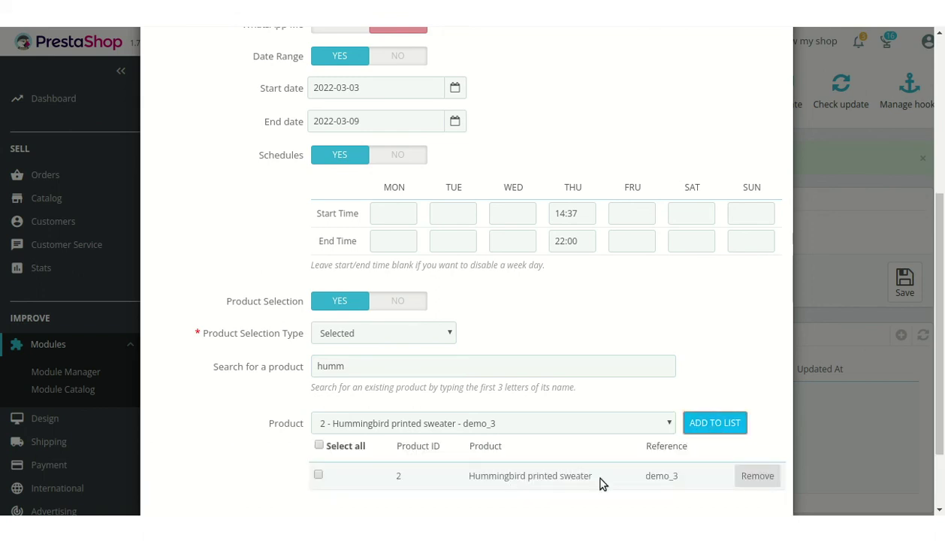
{"action": "left_click_drag", "start_coordinate": [597, 478], "coordinate": [462, 478]}
{"action": "scroll", "coordinate": [469, 474], "scroll_direction": "up", "scroll_amount": 3}
{"action": "scroll", "coordinate": [472, 472], "scroll_direction": "up", "scroll_amount": 2}
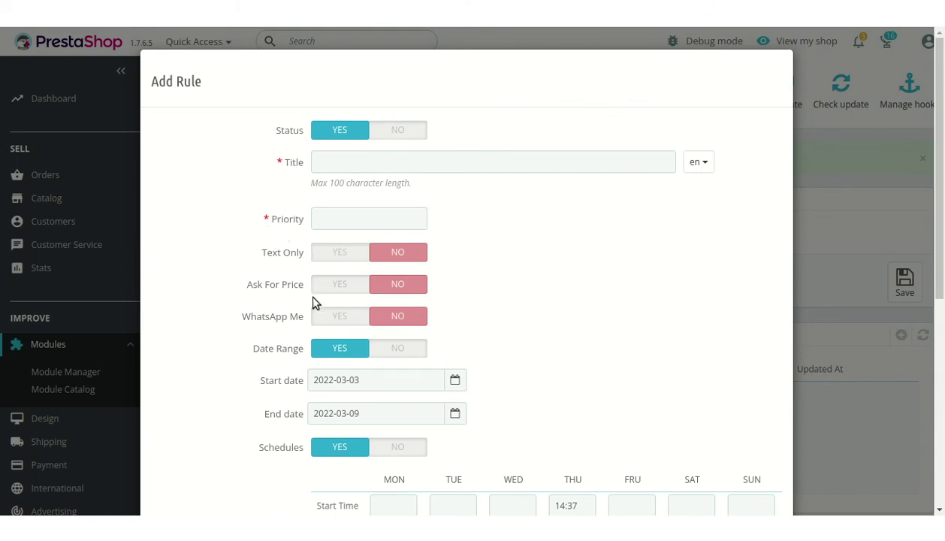
- Enable Text Only and enter 'Login For Price' as the replacement price text
{"action": "left_click", "coordinate": [339, 256]}
{"action": "left_click", "coordinate": [356, 329]}
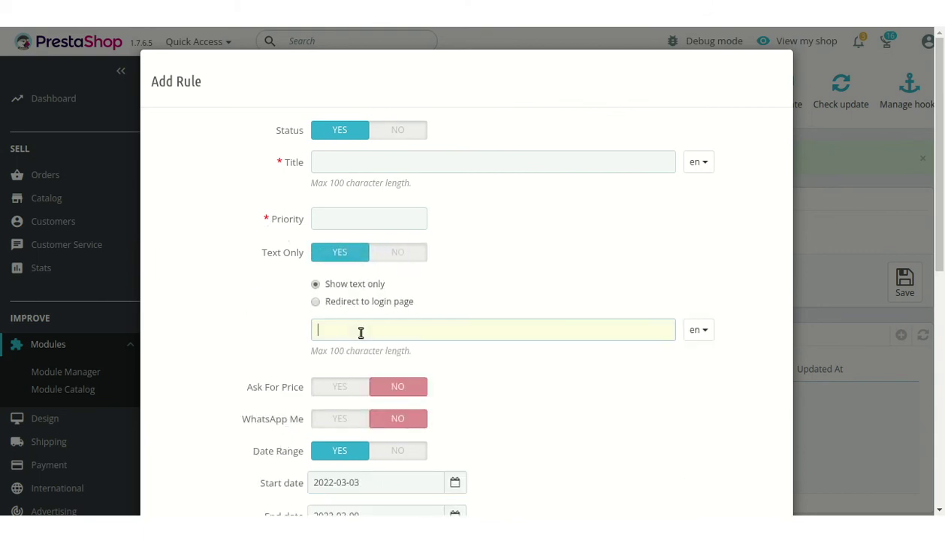
{"action": "type", "text": "L"}
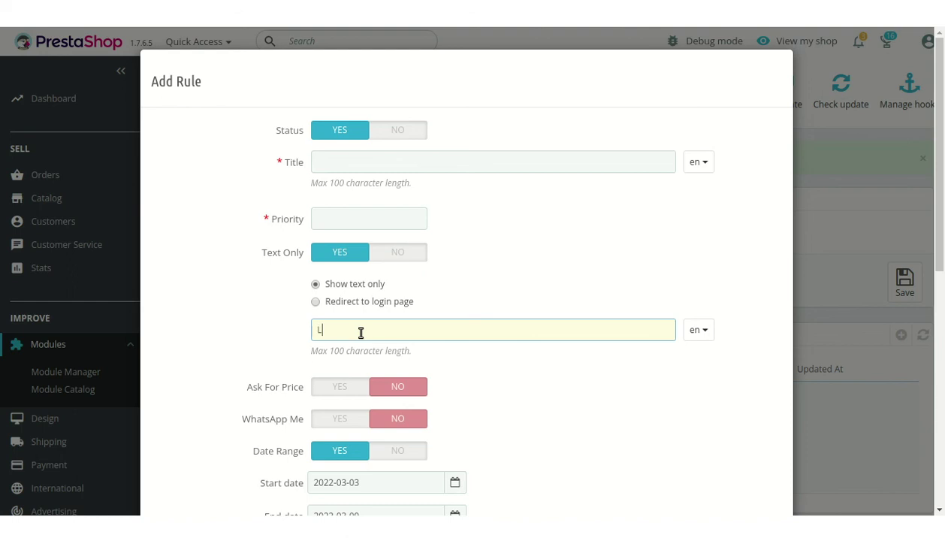
{"action": "type", "text": "ogin For Price"}
- Title the rule 'Rule' with priority 1 and save it
{"action": "left_click", "coordinate": [360, 172]}
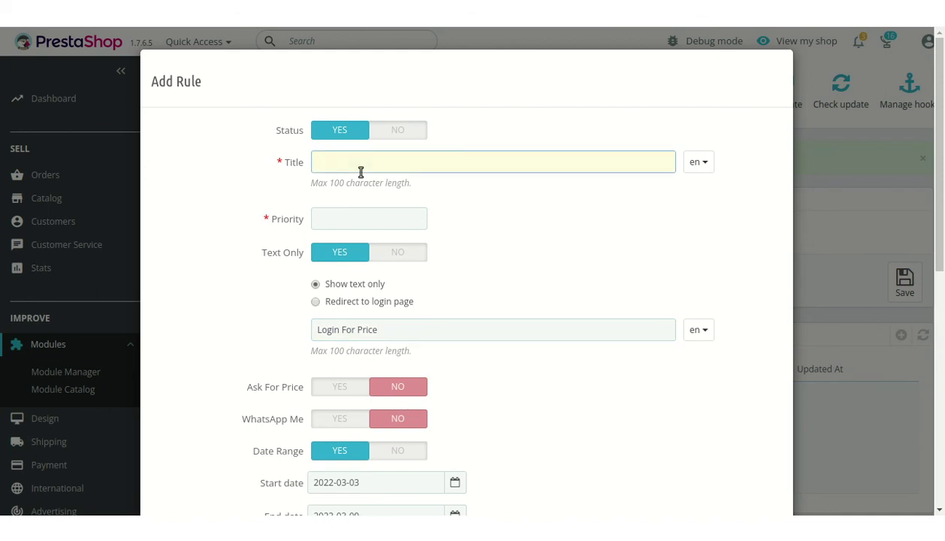
{"action": "type", "text": "Rule"}
{"action": "left_click", "coordinate": [368, 223]}
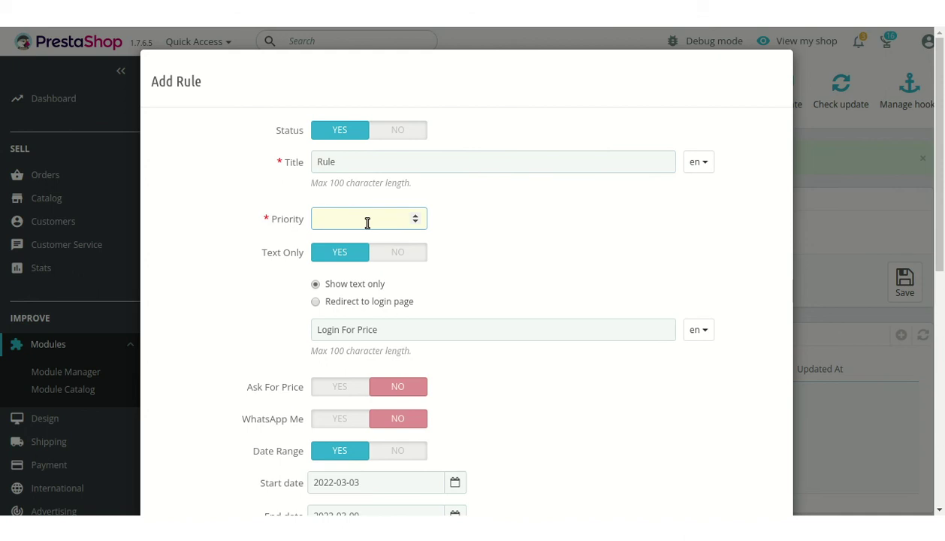
{"action": "type", "text": "1"}
{"action": "scroll", "coordinate": [544, 321], "scroll_direction": "down", "scroll_amount": 6}
{"action": "left_click", "coordinate": [753, 452]}
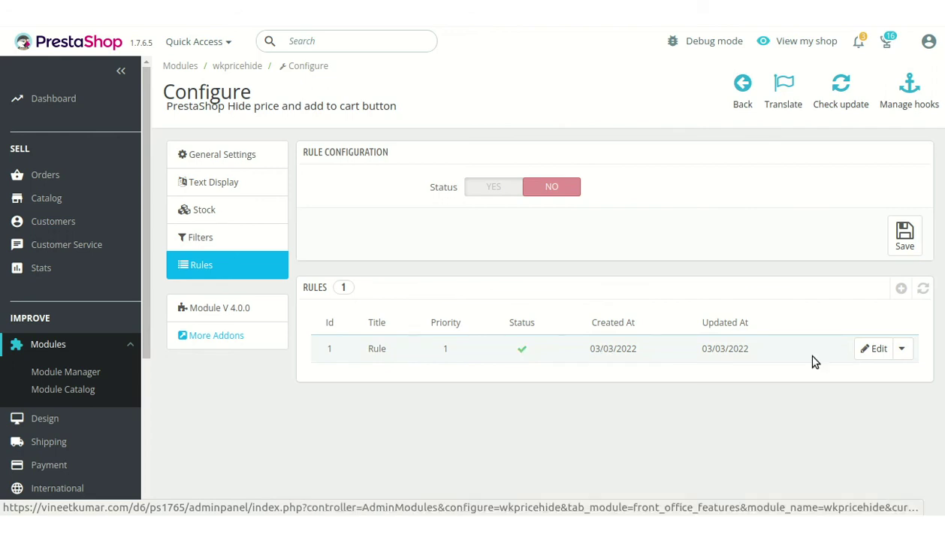
- Set the Rule Configuration Status to Yes and save the settings
{"action": "left_click", "coordinate": [901, 350]}
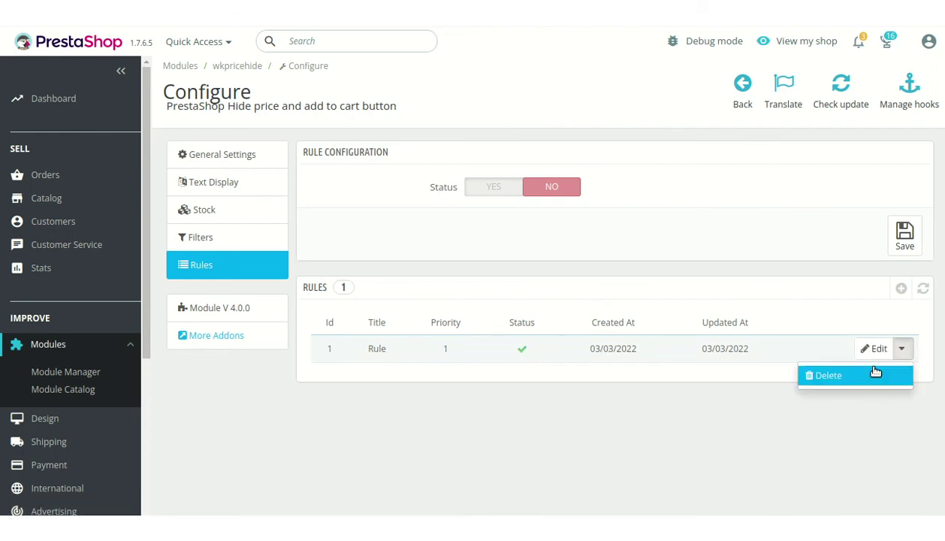
{"action": "left_click", "coordinate": [493, 187]}
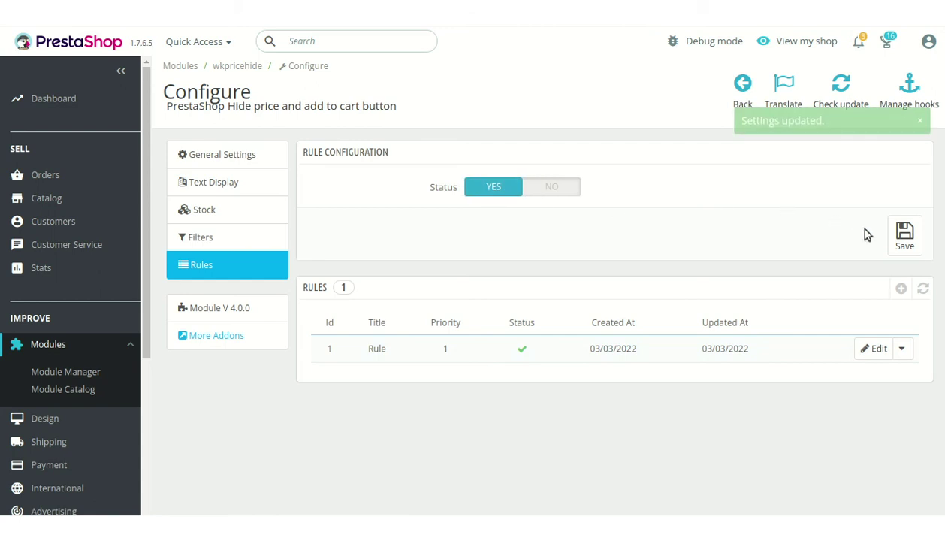
{"action": "left_click", "coordinate": [901, 234]}
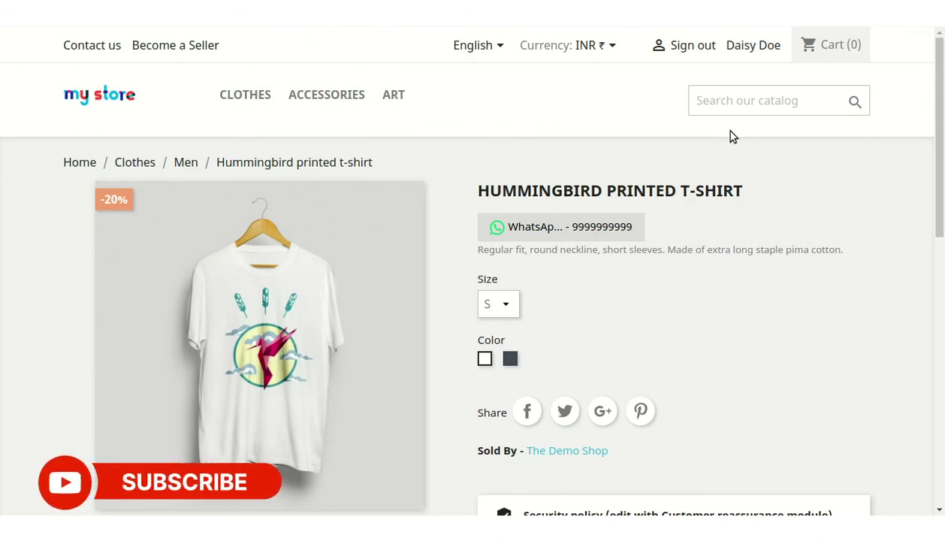
- Search the storefront for 'humm' and open the Hummingbird printed sweater page showing 'Login For Price'
{"action": "left_click", "coordinate": [682, 101]}
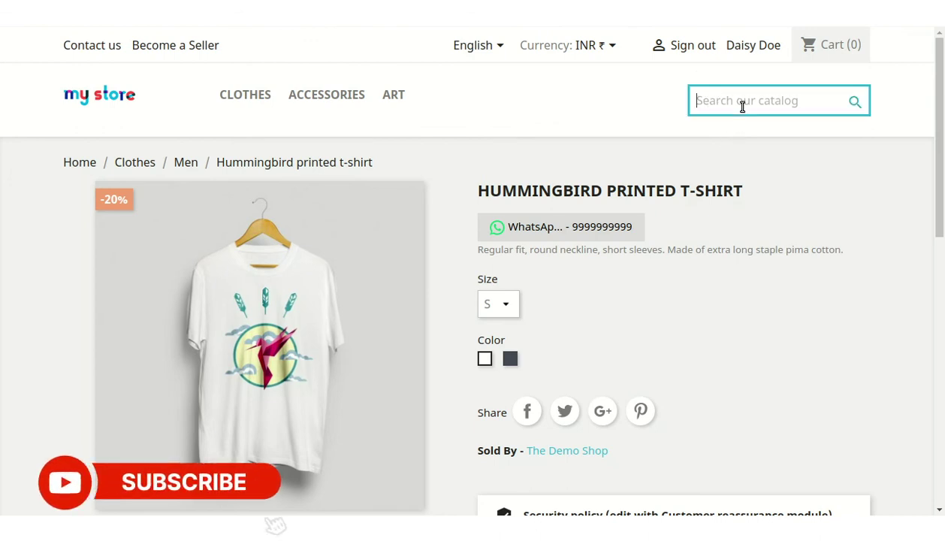
{"action": "type", "text": "humm"}
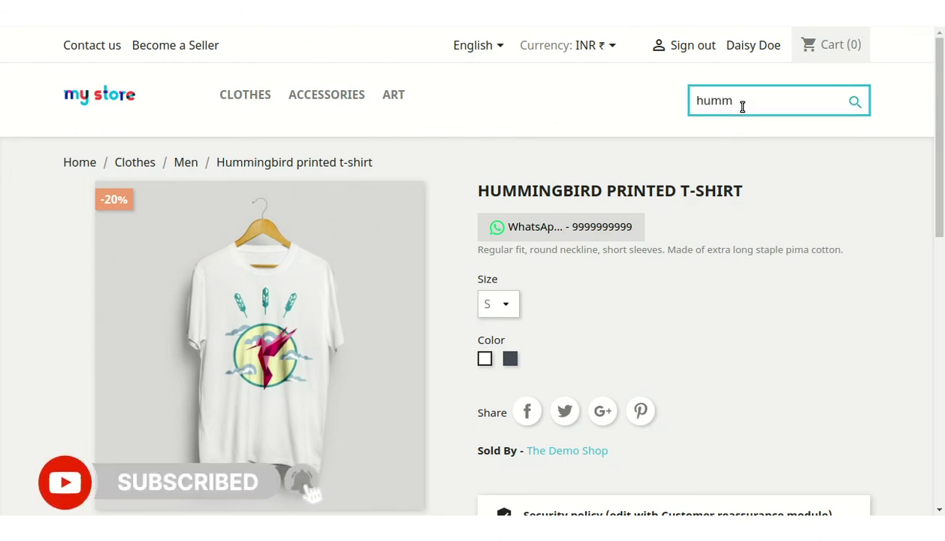
{"action": "left_click", "coordinate": [748, 172]}
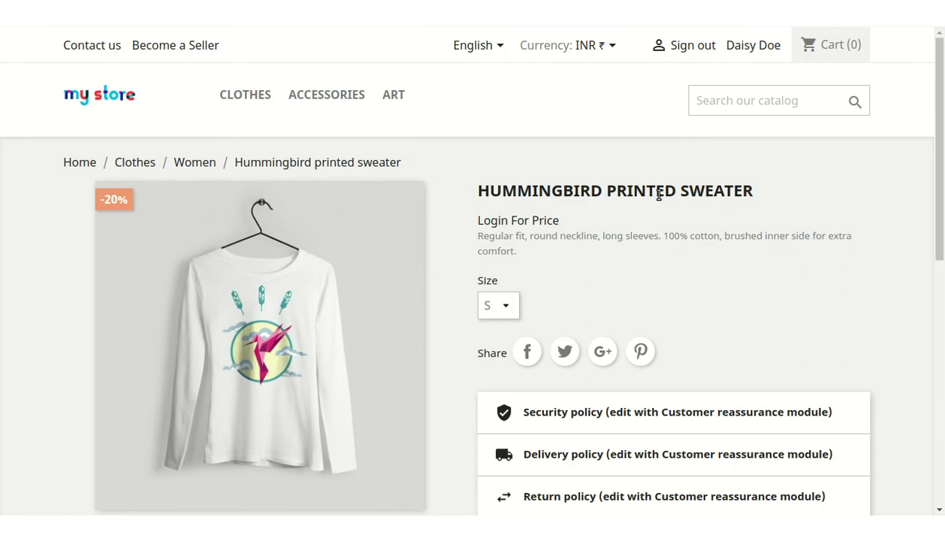
{"action": "left_click_drag", "start_coordinate": [658, 195], "coordinate": [562, 190]}
{"action": "left_click", "coordinate": [563, 190]}
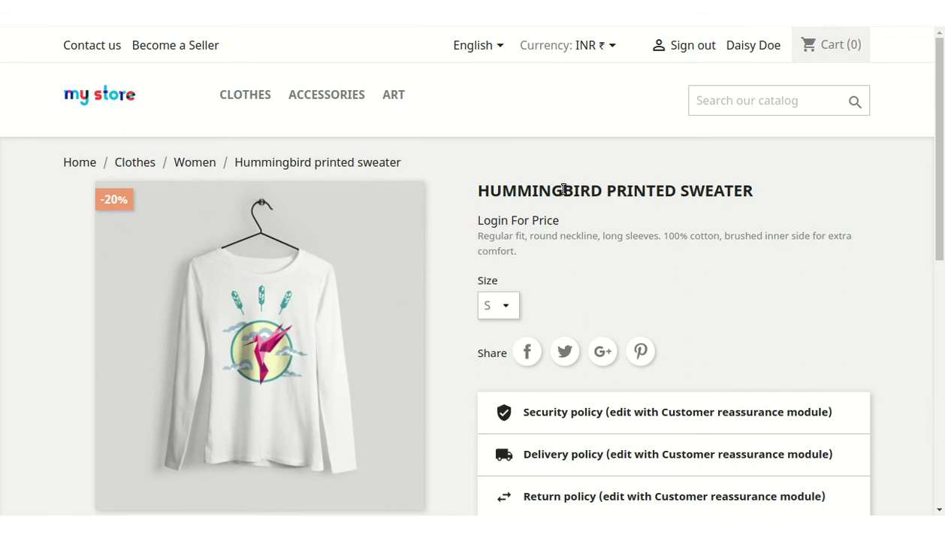